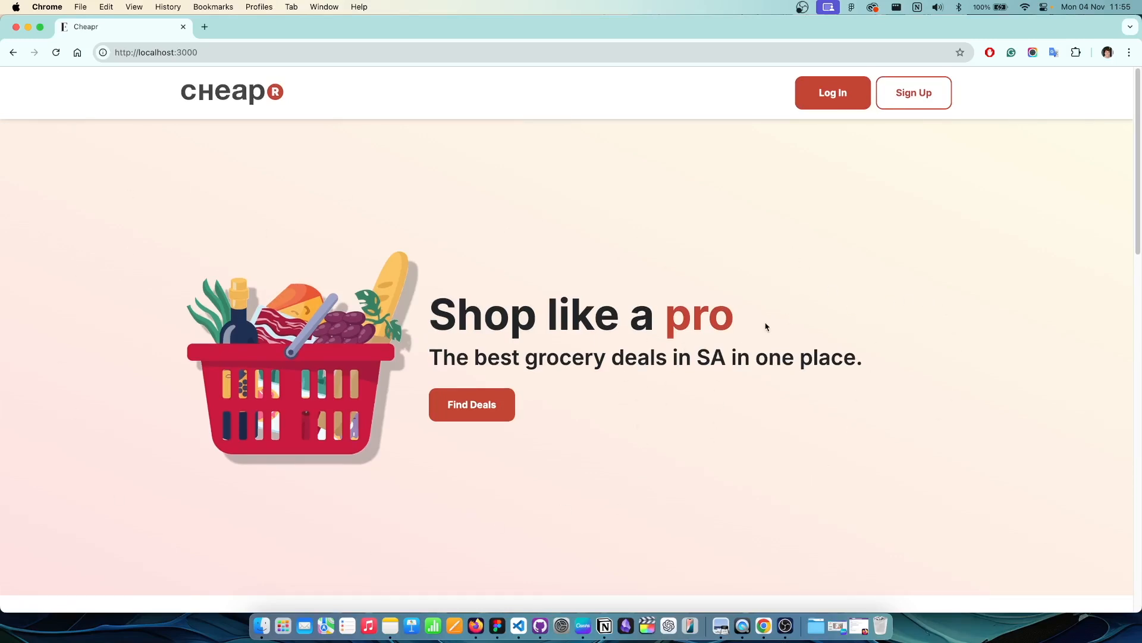
{"action": "scroll", "coordinate": [664, 381], "scroll_direction": "down", "scroll_amount": 10}
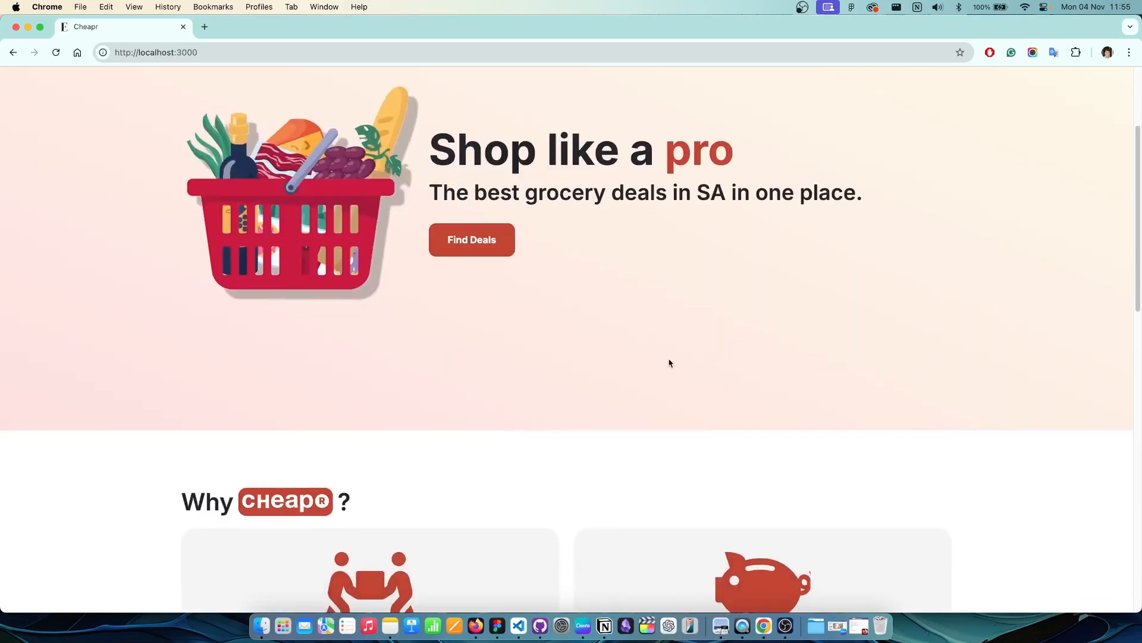
{"action": "scroll", "coordinate": [840, 307], "scroll_direction": "down", "scroll_amount": 7}
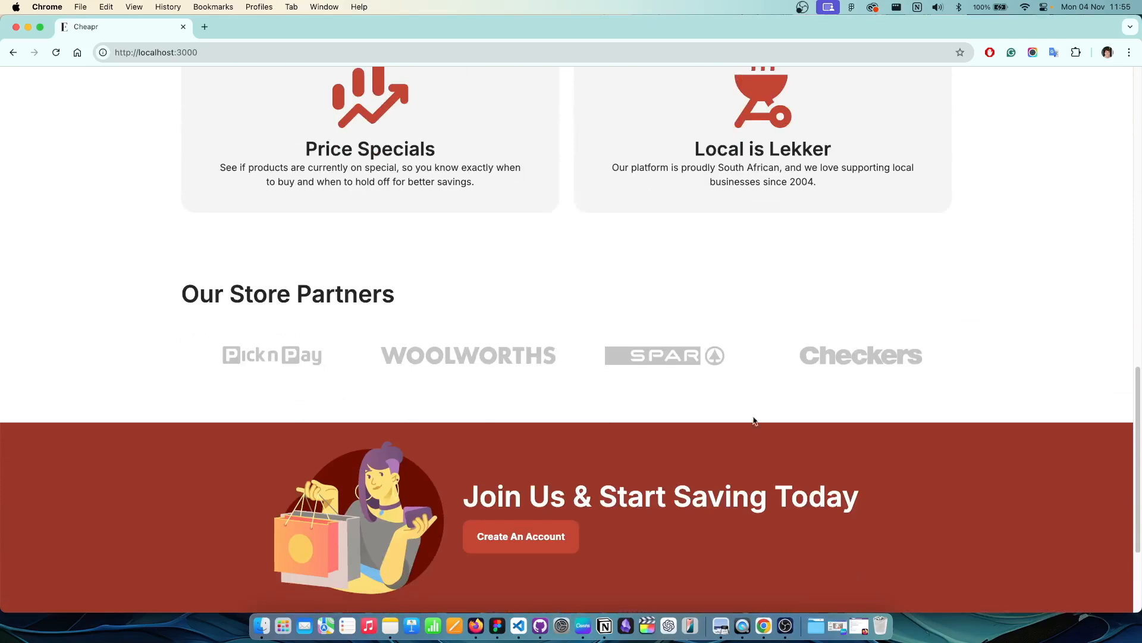
{"action": "scroll", "coordinate": [869, 398], "scroll_direction": "down", "scroll_amount": 2}
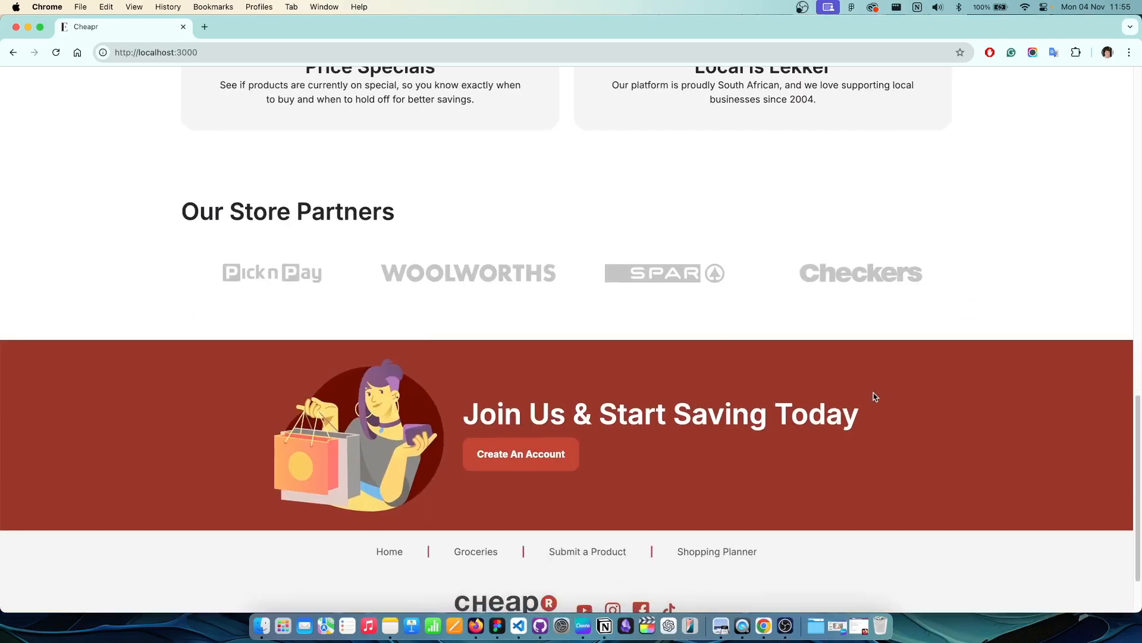
{"action": "scroll", "coordinate": [900, 398], "scroll_direction": "down", "scroll_amount": 2}
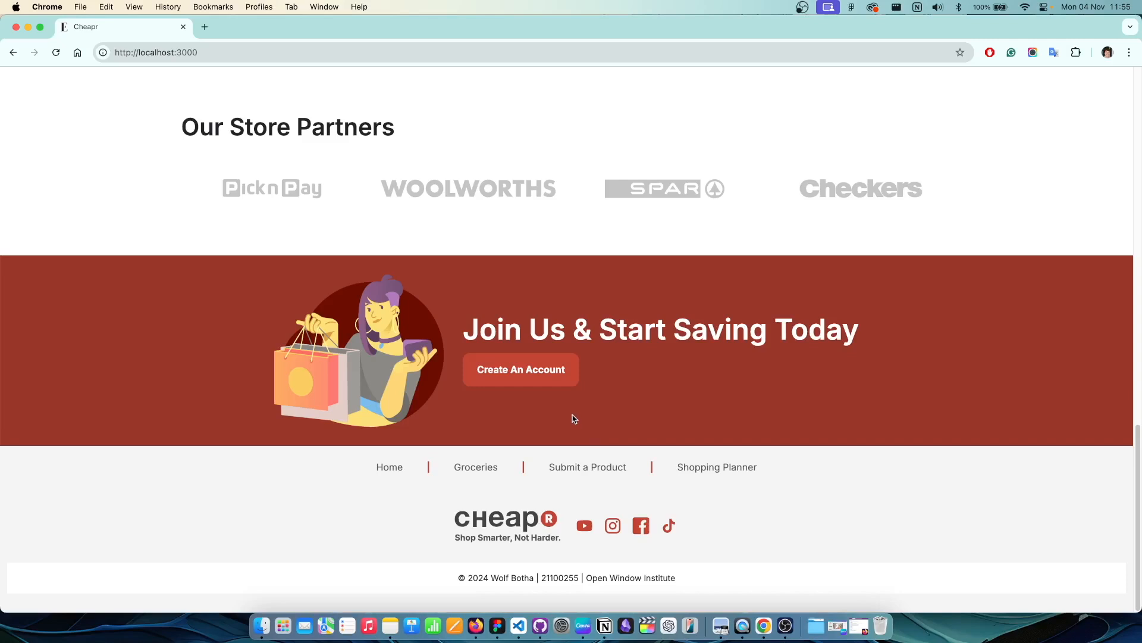
Step: Open the sign-up form and enter the new user's first and last name
{"action": "left_click", "coordinate": [542, 379]}
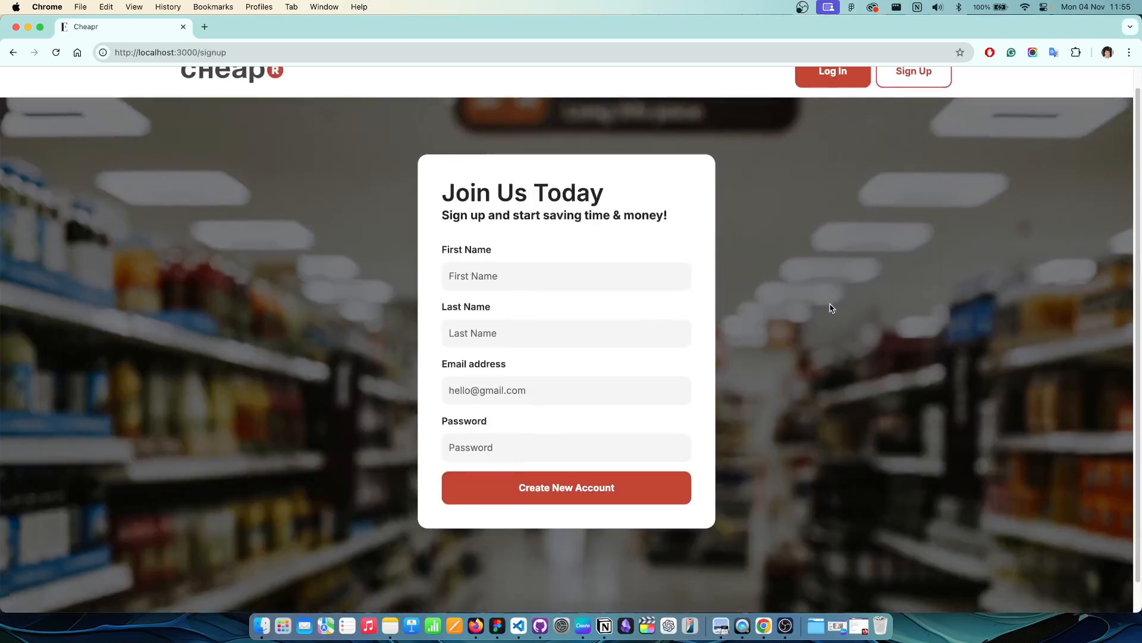
{"action": "scroll", "coordinate": [819, 314], "scroll_direction": "down", "scroll_amount": 1}
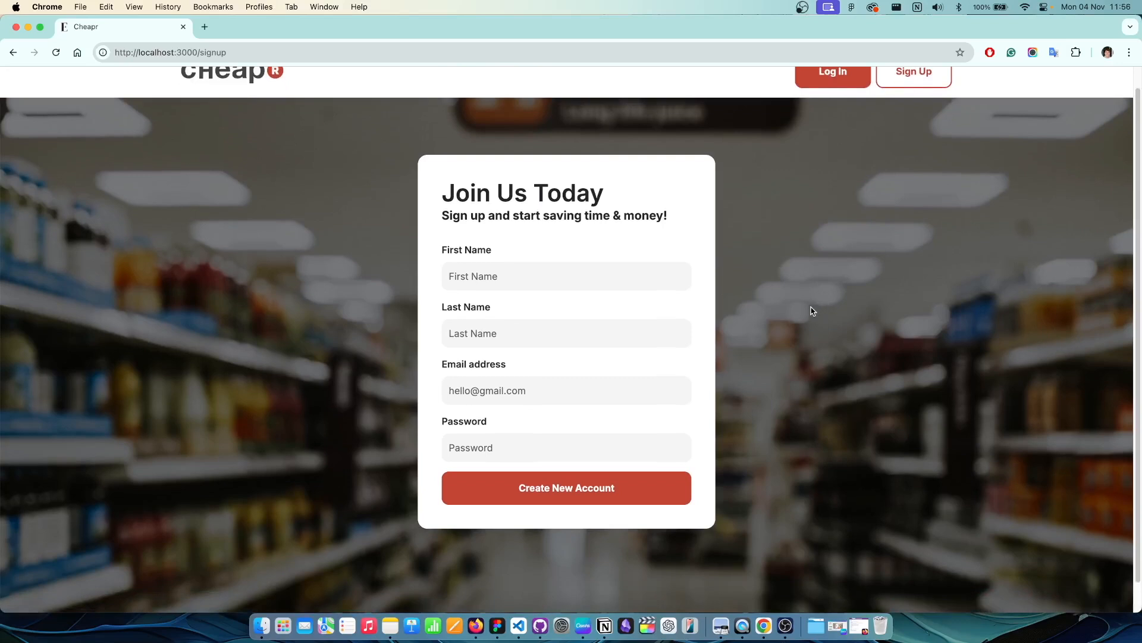
{"action": "left_click", "coordinate": [571, 279]}
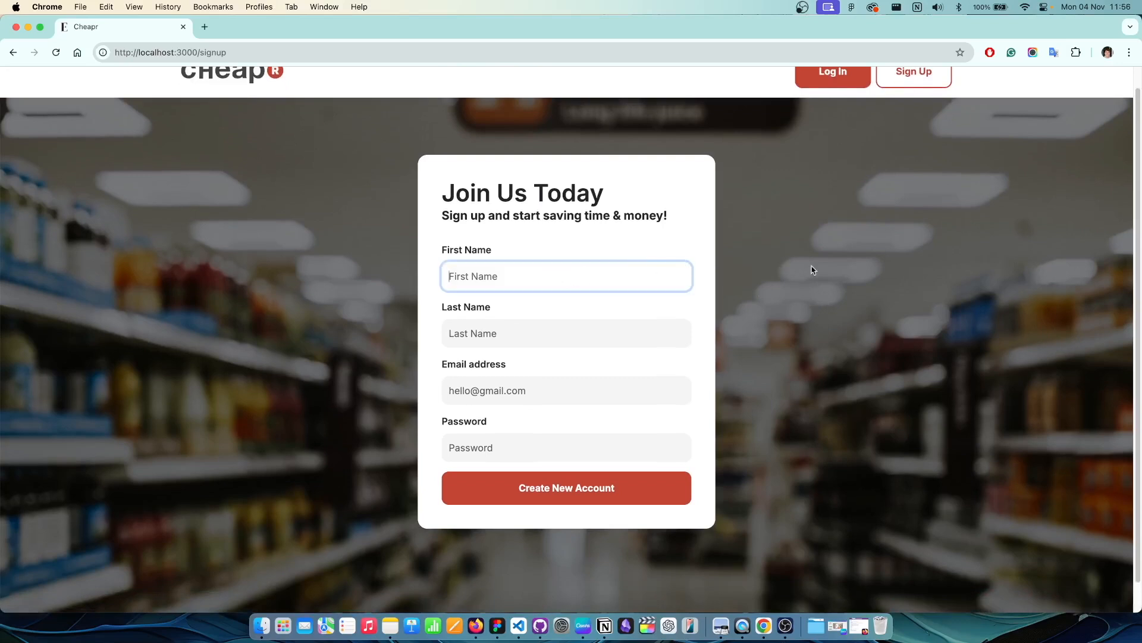
{"action": "type", "text": "George"}
{"action": "left_click", "coordinate": [561, 334]}
{"action": "type", "text": "Best"}
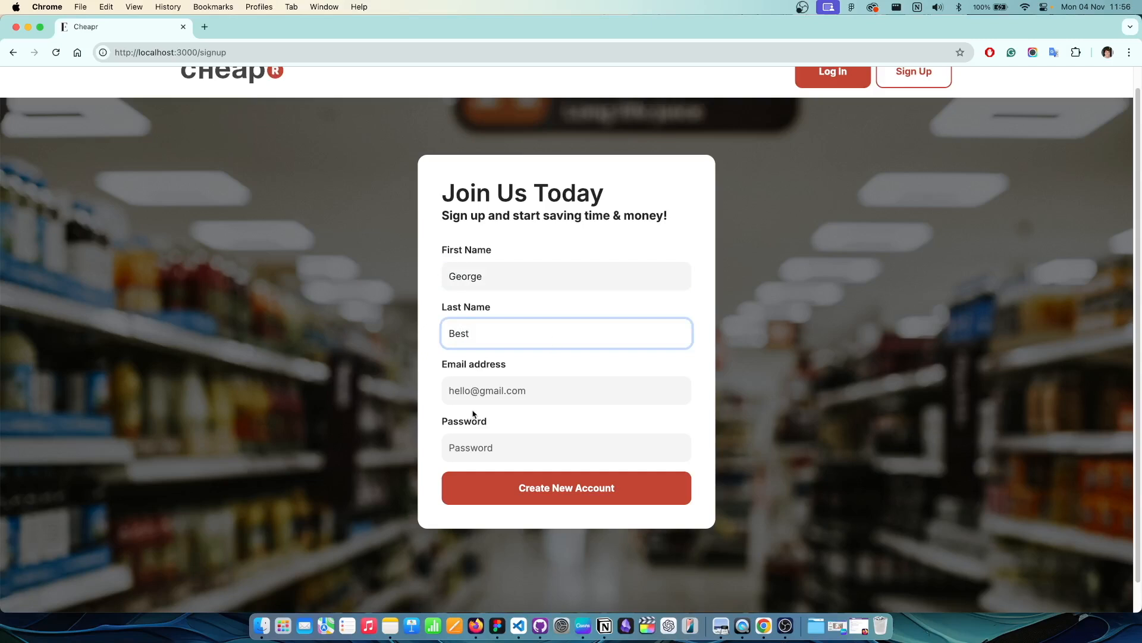
Step: Fill in the account e-mail address and password, then create the account
{"action": "left_click", "coordinate": [586, 498]}
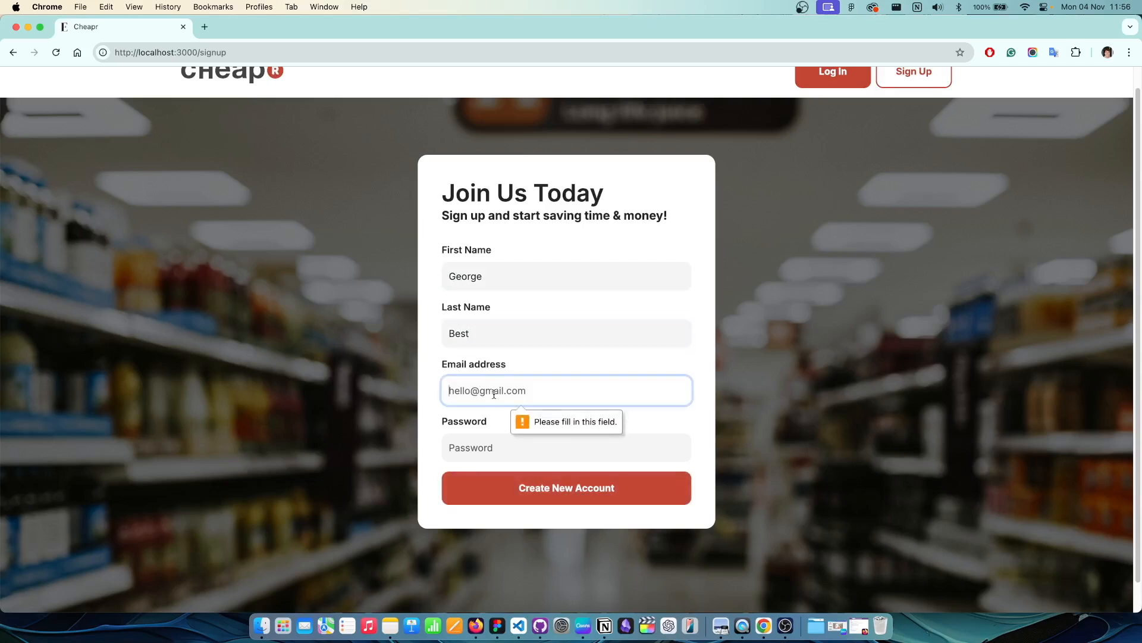
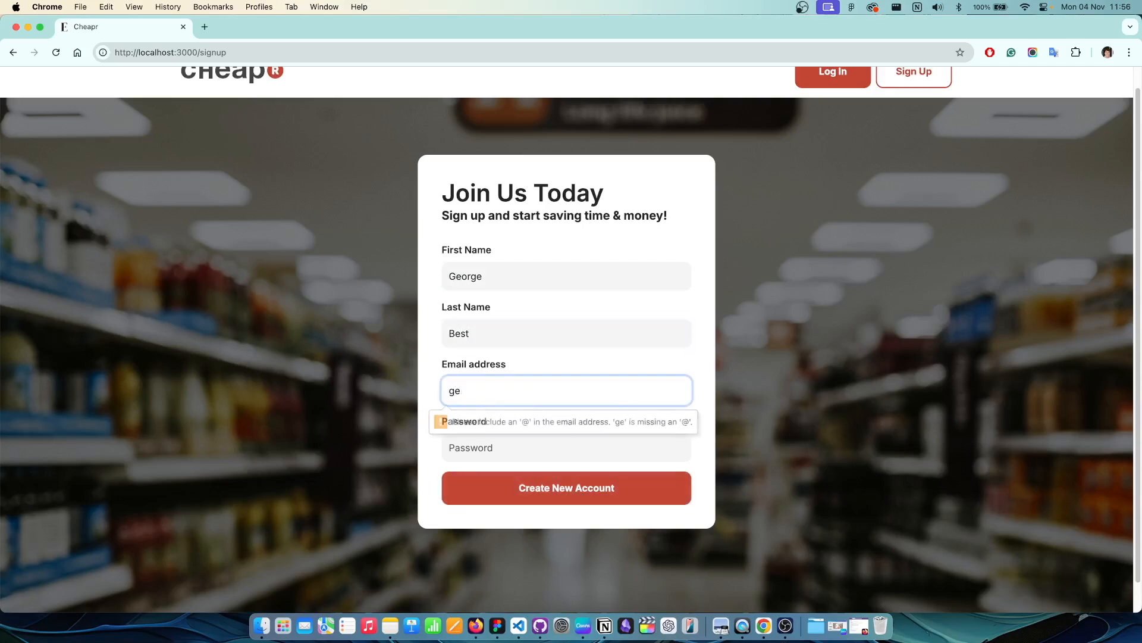
{"action": "left_click", "coordinate": [494, 444]}
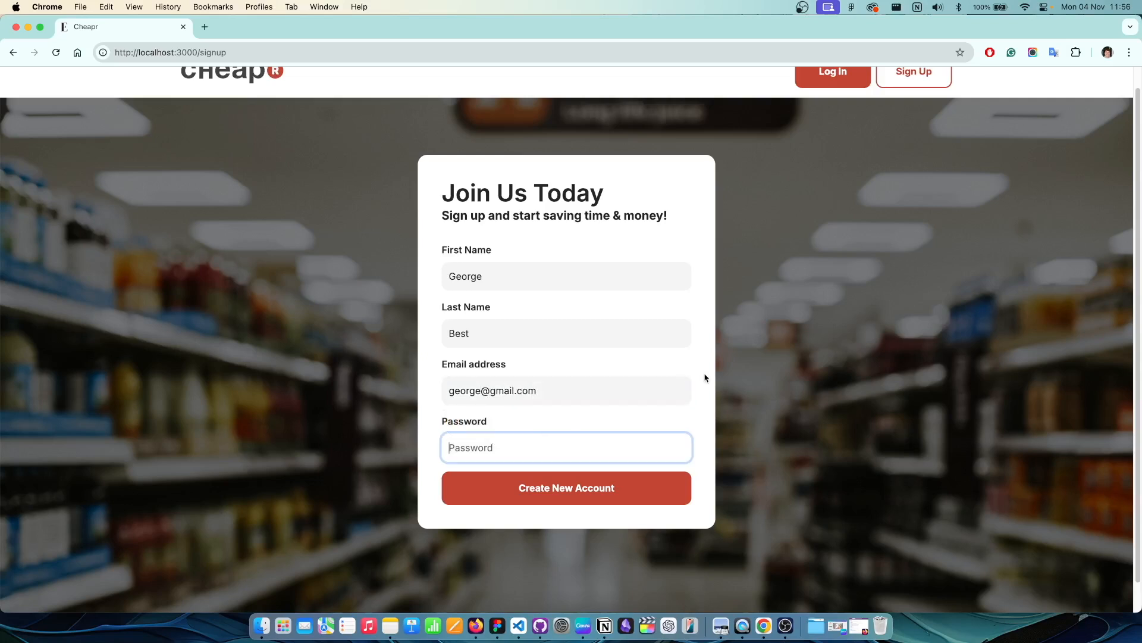
{"action": "type", "text": "Pa"}
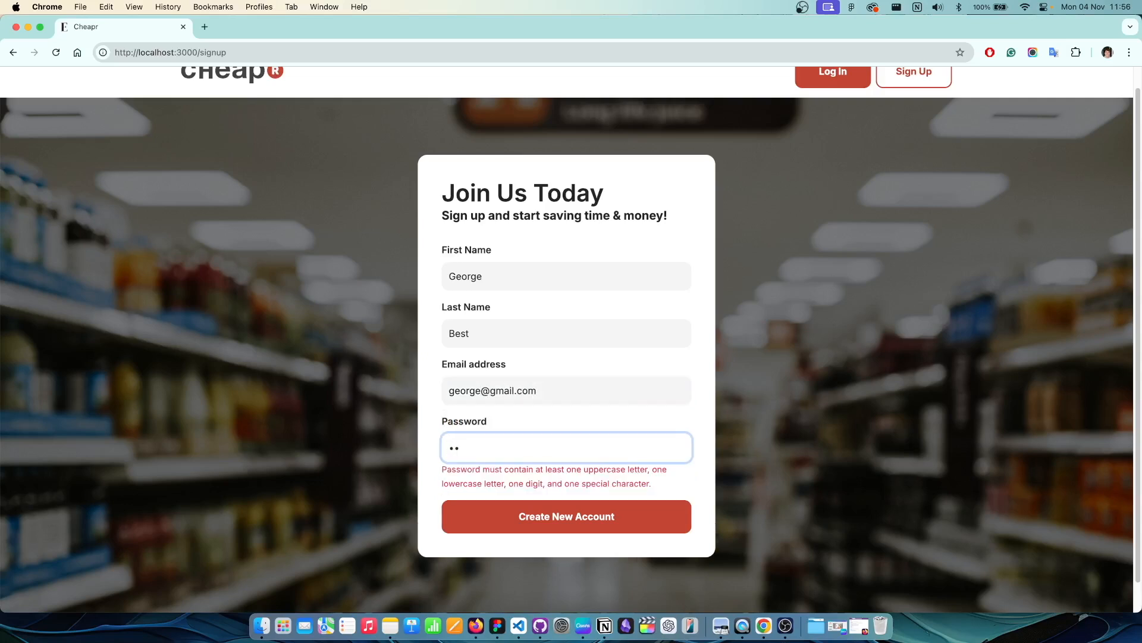
{"action": "type", "text": "$$w0"}
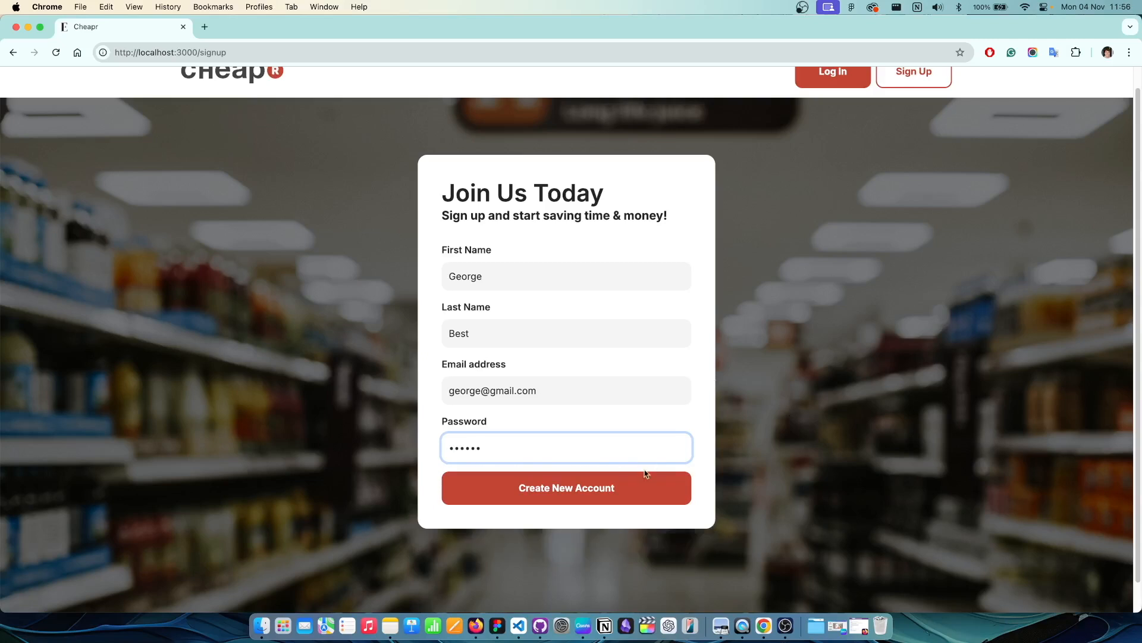
{"action": "left_click", "coordinate": [591, 493]}
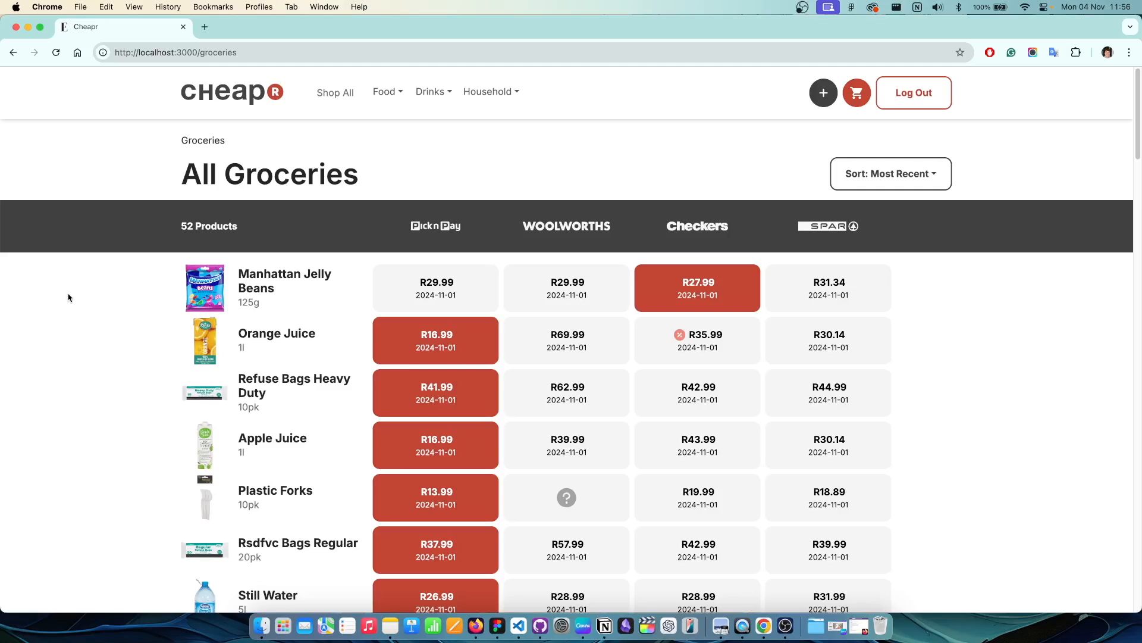
{"action": "scroll", "coordinate": [71, 286], "scroll_direction": "down", "scroll_amount": 20}
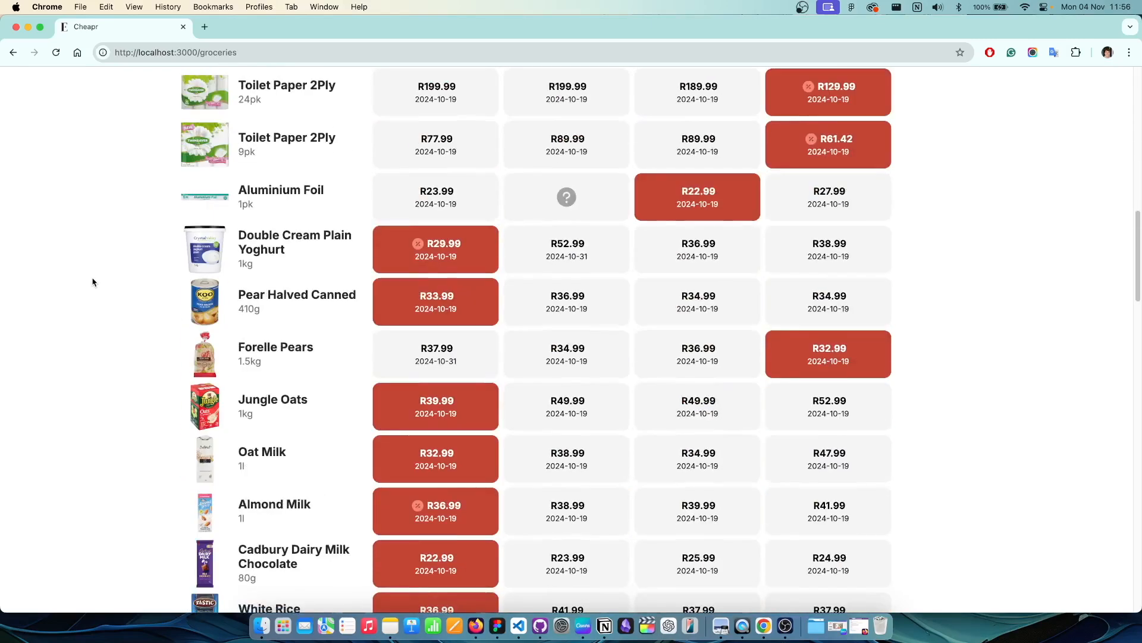
{"action": "scroll", "coordinate": [103, 281], "scroll_direction": "up", "scroll_amount": 20}
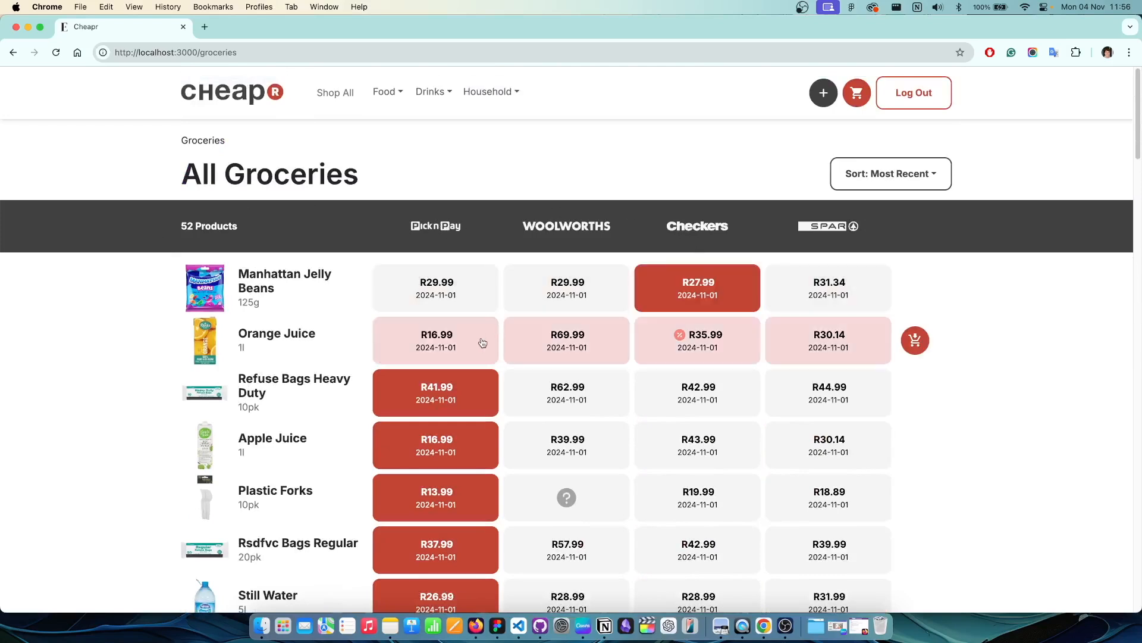
{"action": "scroll", "coordinate": [492, 401], "scroll_direction": "down", "scroll_amount": 1}
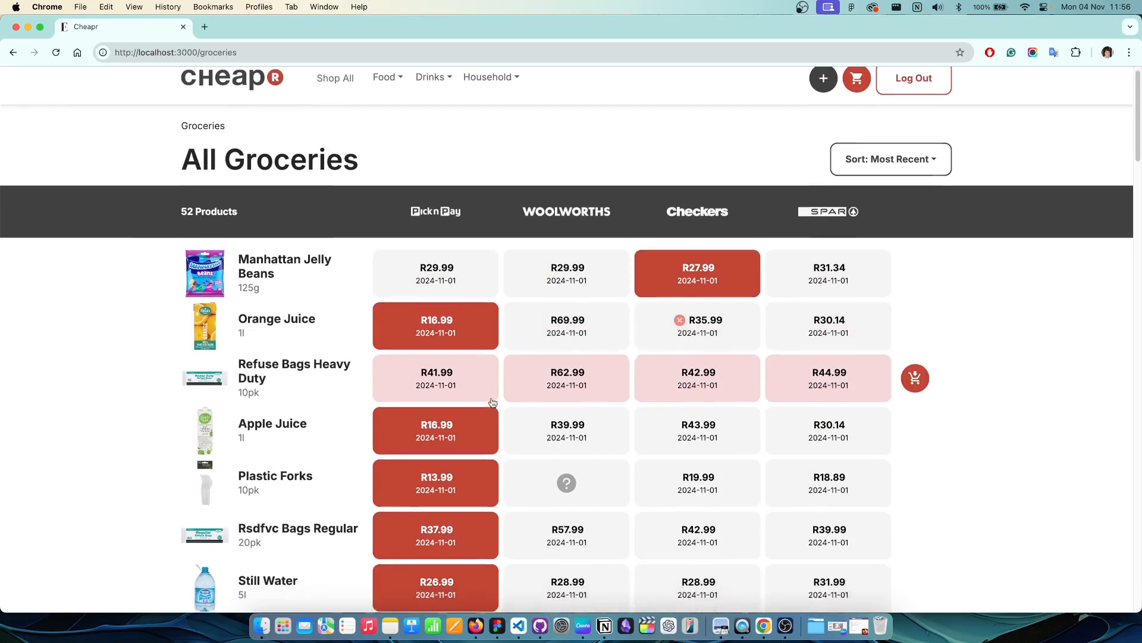
{"action": "scroll", "coordinate": [105, 310], "scroll_direction": "up", "scroll_amount": 1}
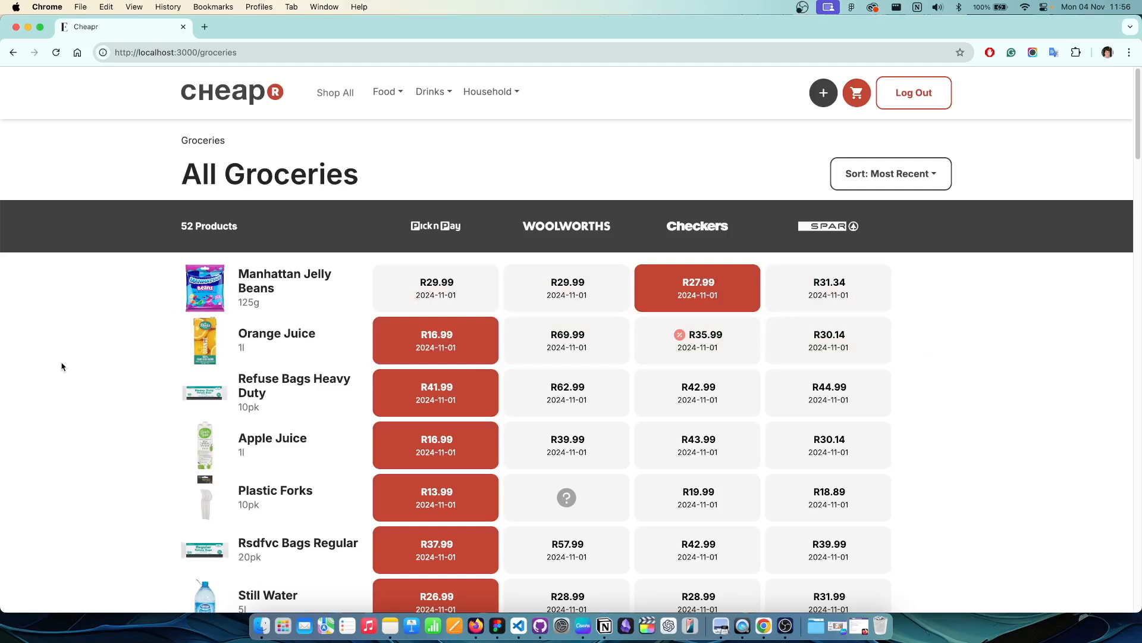
{"action": "scroll", "coordinate": [62, 366], "scroll_direction": "down", "scroll_amount": 3}
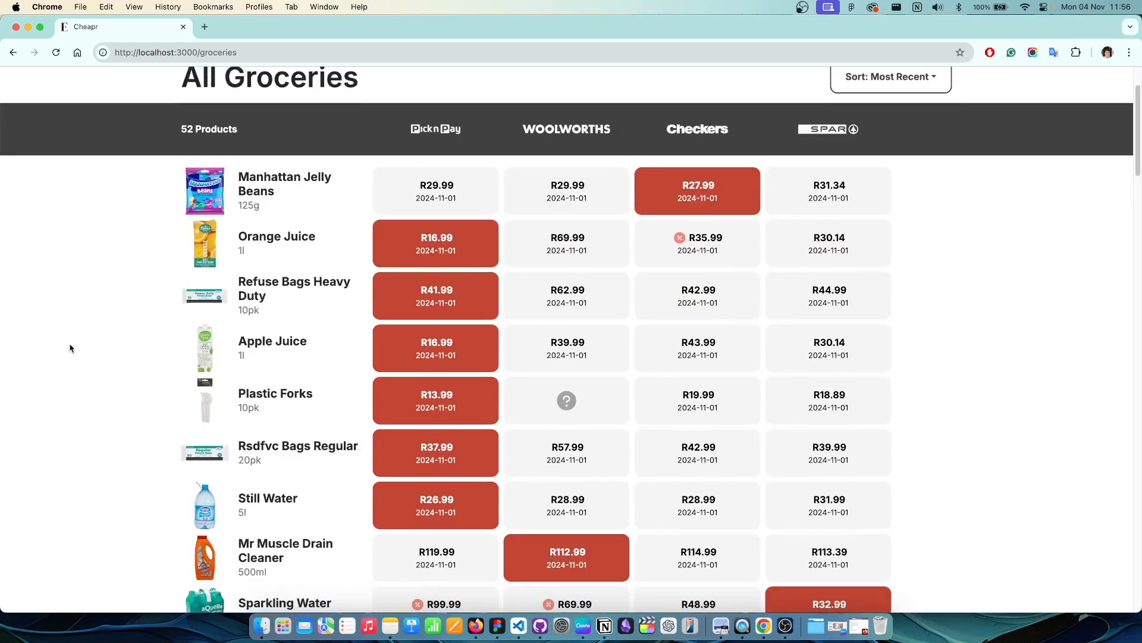
{"action": "scroll", "coordinate": [84, 357], "scroll_direction": "up", "scroll_amount": 3}
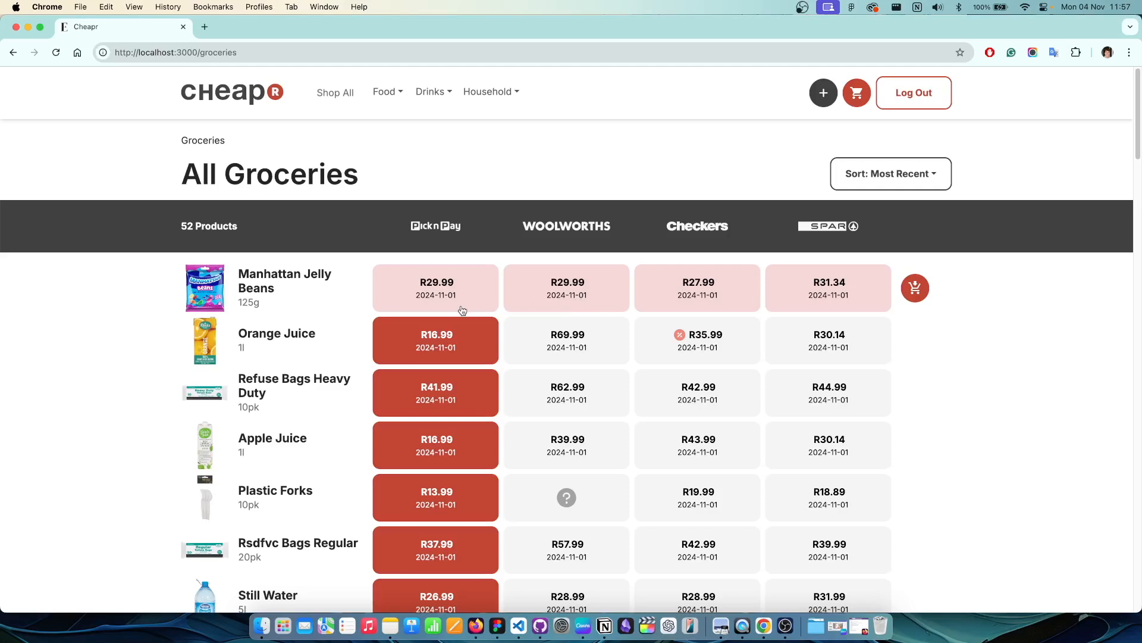
{"action": "scroll", "coordinate": [465, 312], "scroll_direction": "down", "scroll_amount": 3}
{"action": "scroll", "coordinate": [473, 357], "scroll_direction": "down", "scroll_amount": 5}
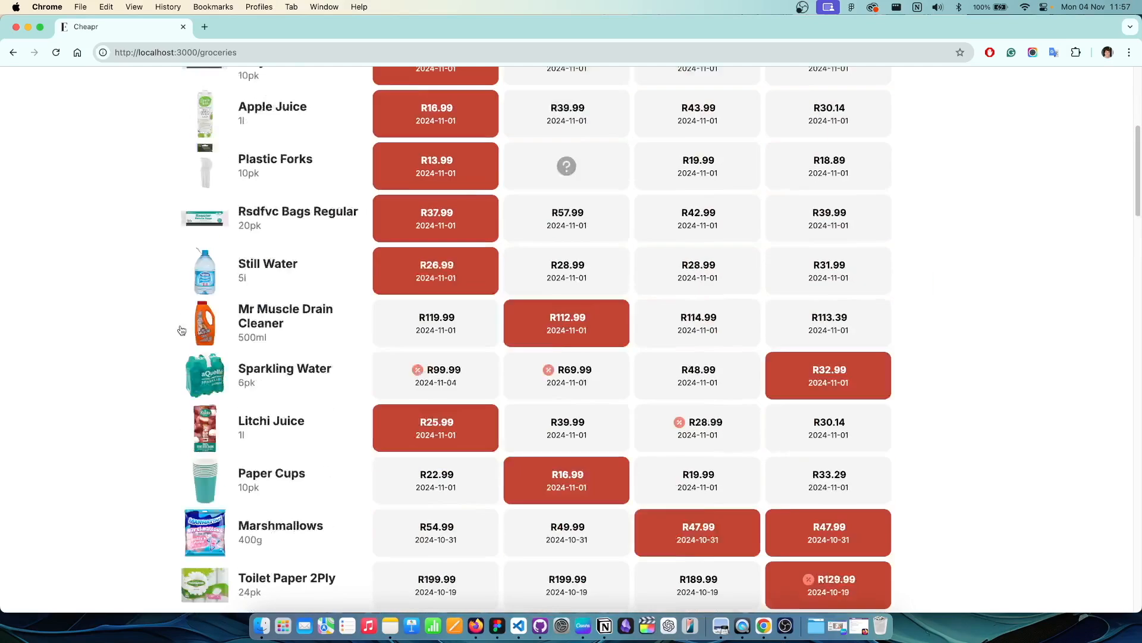
{"action": "scroll", "coordinate": [630, 357], "scroll_direction": "down", "scroll_amount": 5}
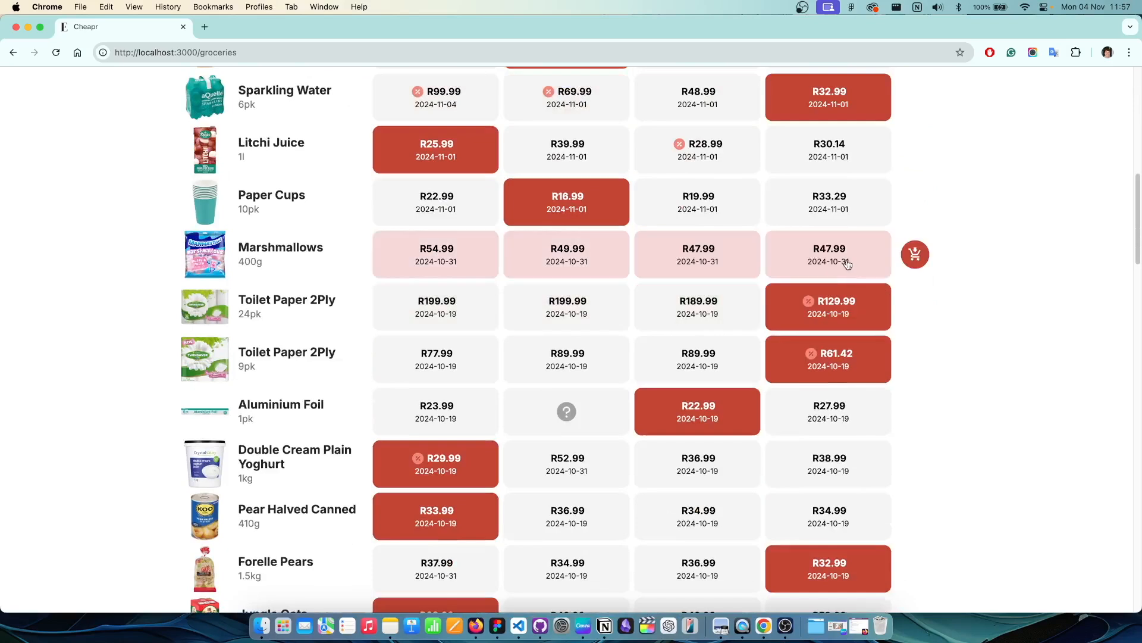
{"action": "scroll", "coordinate": [308, 279], "scroll_direction": "up", "scroll_amount": 8}
{"action": "scroll", "coordinate": [309, 279], "scroll_direction": "up", "scroll_amount": 1}
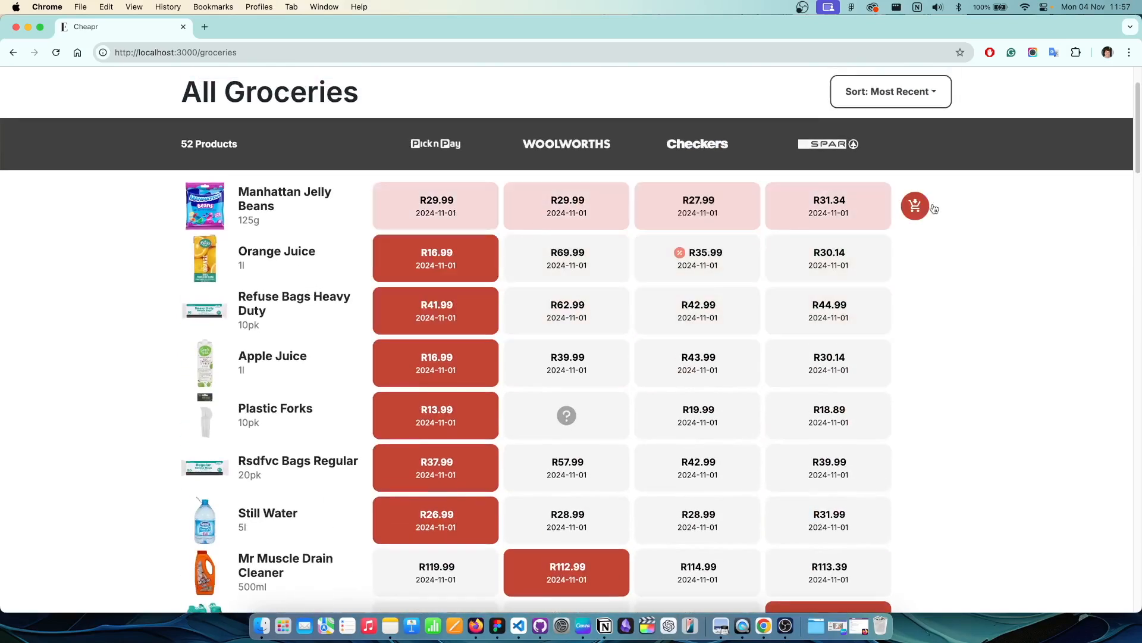
Step: Add Manhattan Jelly Beans, Sparkling Water, Marshmallows, Forelle Pears and Oat Milk to the cart
{"action": "left_click", "coordinate": [916, 208]}
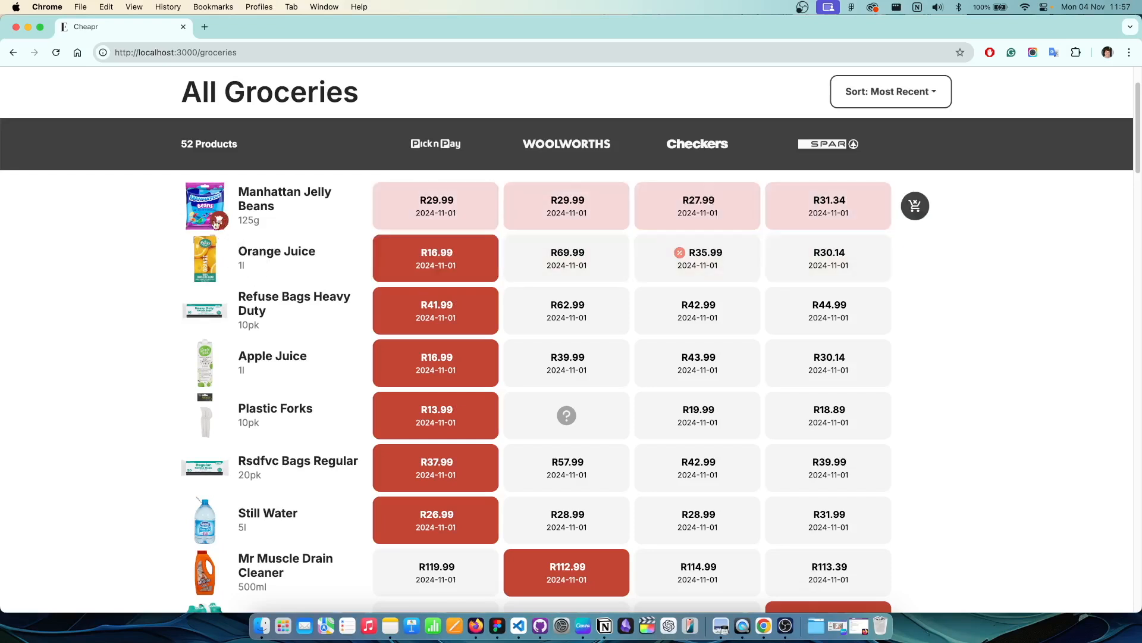
{"action": "scroll", "coordinate": [221, 223], "scroll_direction": "down", "scroll_amount": 7}
{"action": "left_click", "coordinate": [915, 232]}
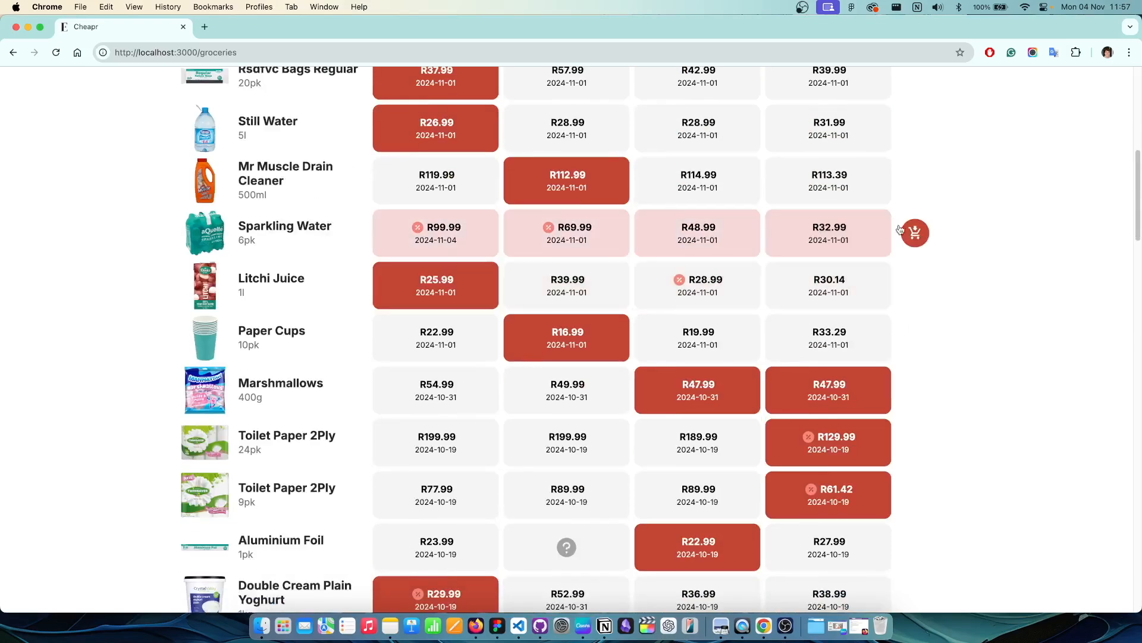
{"action": "left_click", "coordinate": [915, 399]}
{"action": "scroll", "coordinate": [754, 388], "scroll_direction": "down", "scroll_amount": 7}
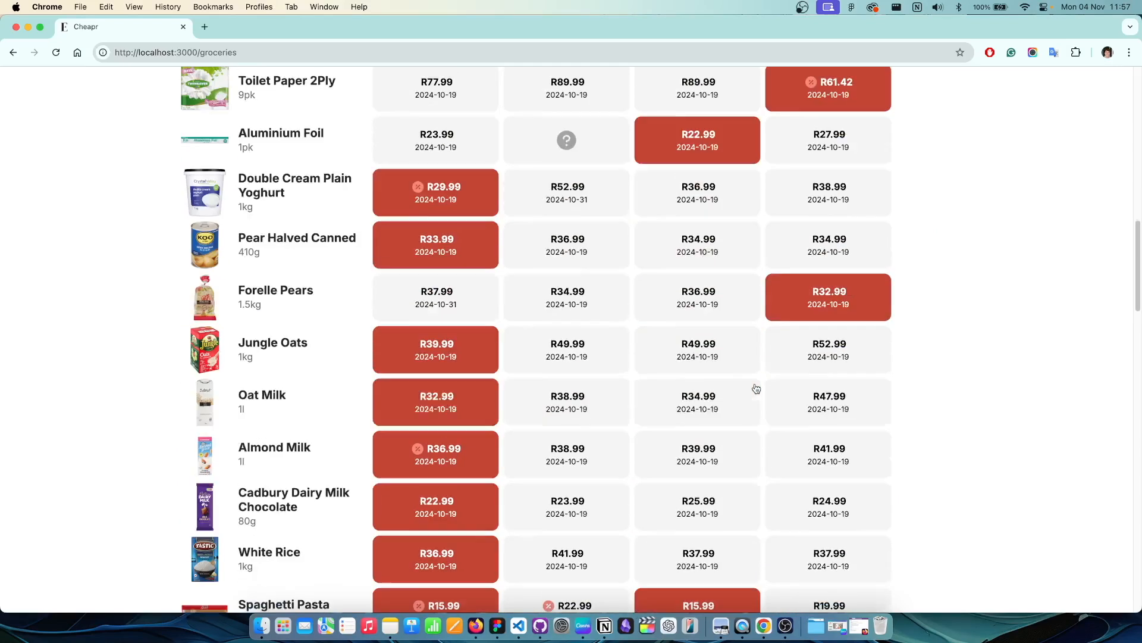
{"action": "left_click", "coordinate": [915, 295]}
{"action": "left_click", "coordinate": [915, 399]}
Step: Add Oreo Vanilla Cookies and Doritos Sweet Chilli Chips, and toggle Serviettes in and out of the cart
{"action": "scroll", "coordinate": [725, 410], "scroll_direction": "down", "scroll_amount": 2}
{"action": "scroll", "coordinate": [724, 411], "scroll_direction": "down", "scroll_amount": 5}
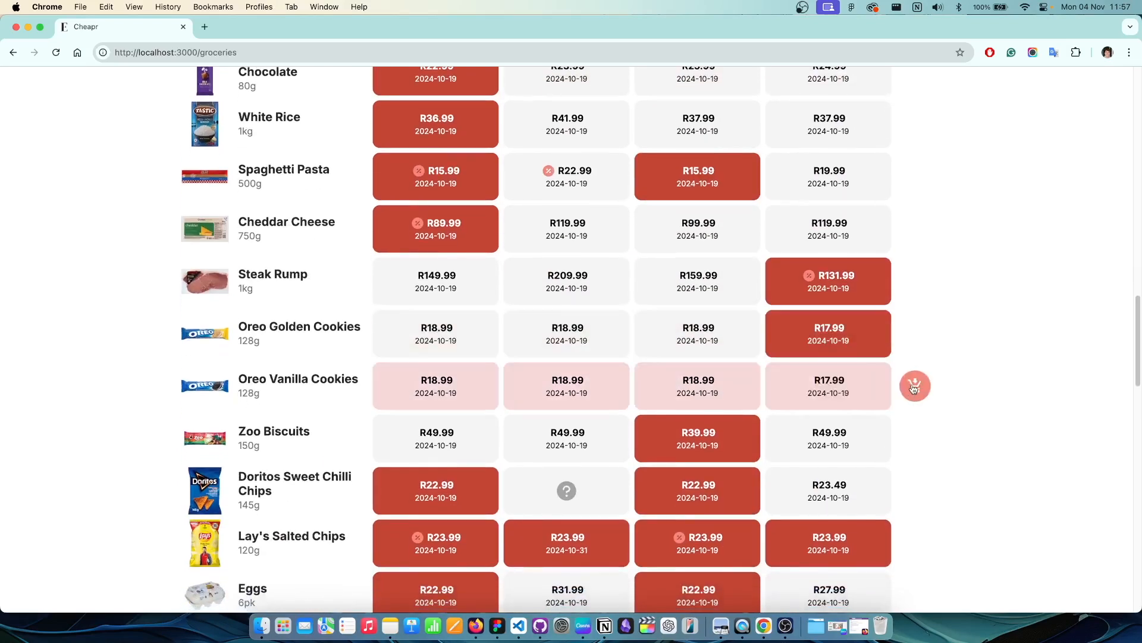
{"action": "left_click", "coordinate": [915, 382]}
{"action": "scroll", "coordinate": [915, 382], "scroll_direction": "down", "scroll_amount": 2}
{"action": "left_click", "coordinate": [915, 388]}
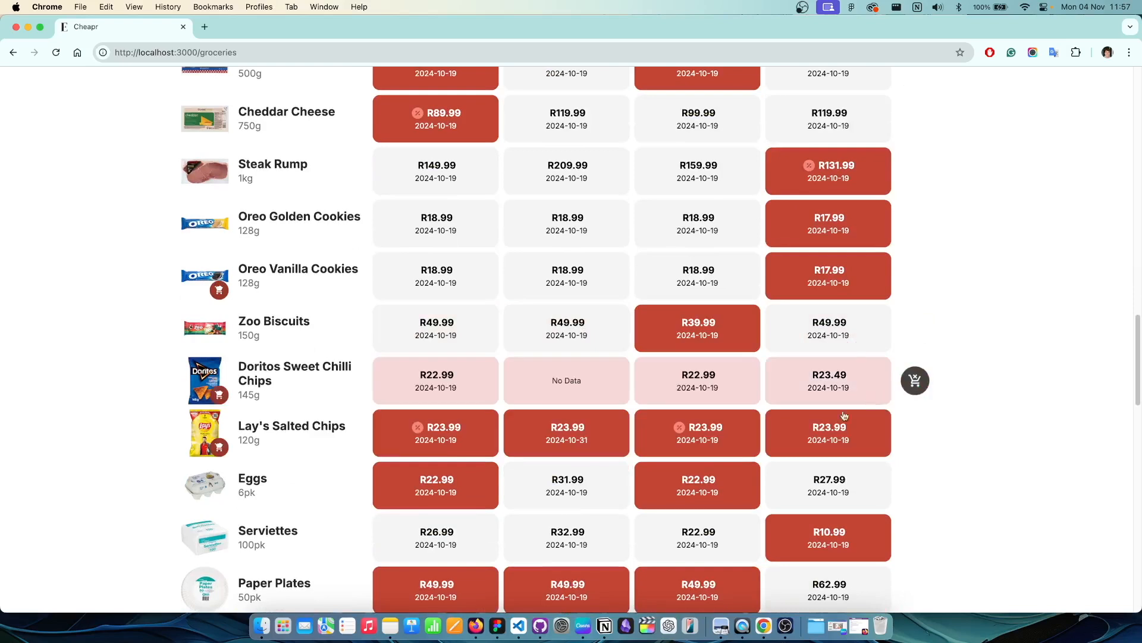
{"action": "scroll", "coordinate": [910, 467], "scroll_direction": "down", "scroll_amount": 2}
{"action": "left_click", "coordinate": [922, 433]}
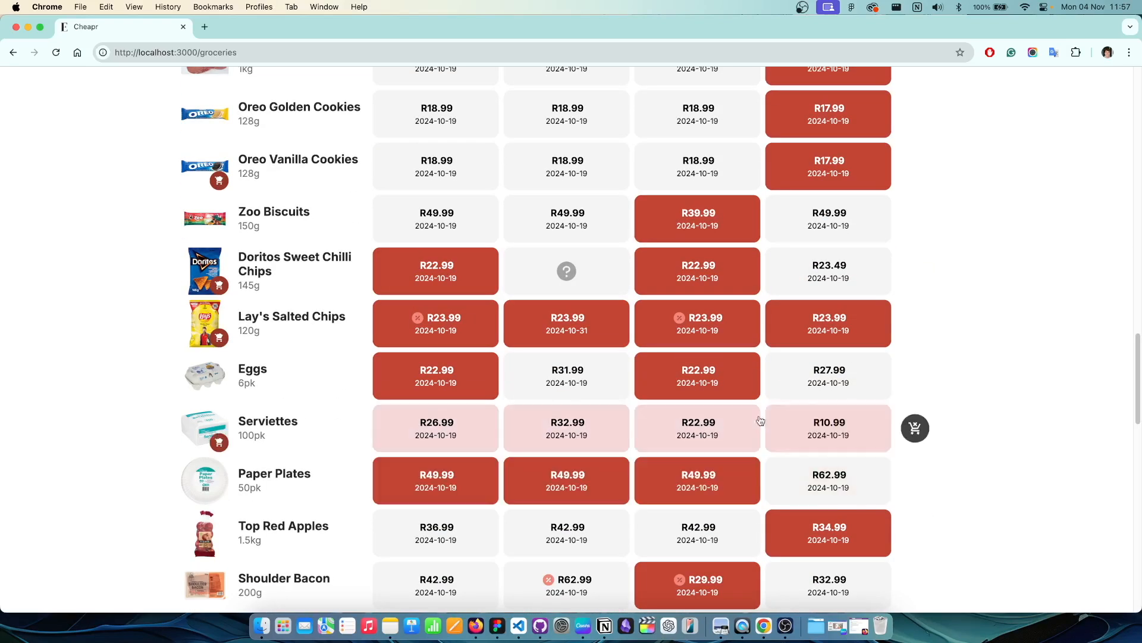
{"action": "left_click", "coordinate": [916, 428]}
{"action": "scroll", "coordinate": [766, 394], "scroll_direction": "up", "scroll_amount": 15}
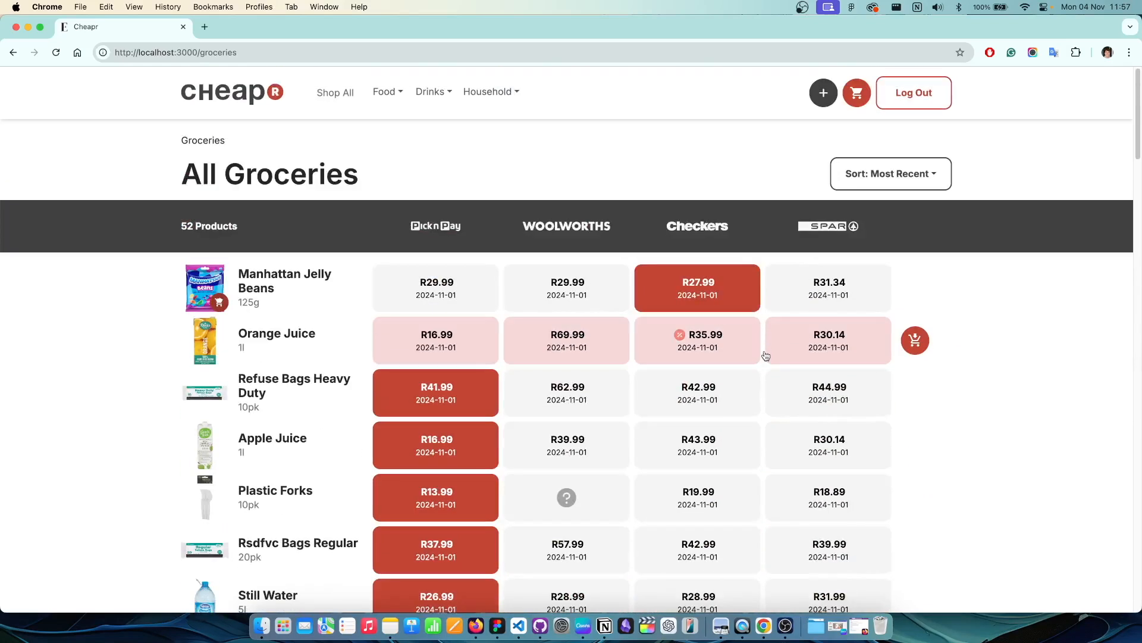
Step: Cycle the sort order through most recent, Z to A, lowest price, A to Z, highest price, then lowest price
{"action": "left_click", "coordinate": [870, 182]}
{"action": "left_click", "coordinate": [885, 243]}
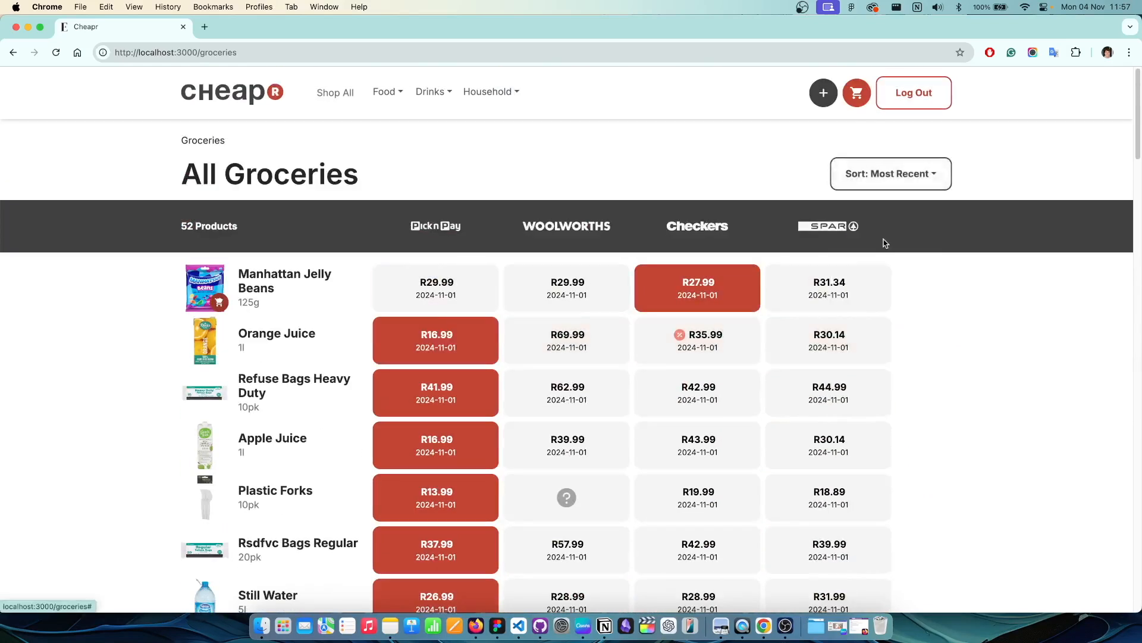
{"action": "left_click", "coordinate": [898, 173]}
{"action": "left_click", "coordinate": [887, 226]}
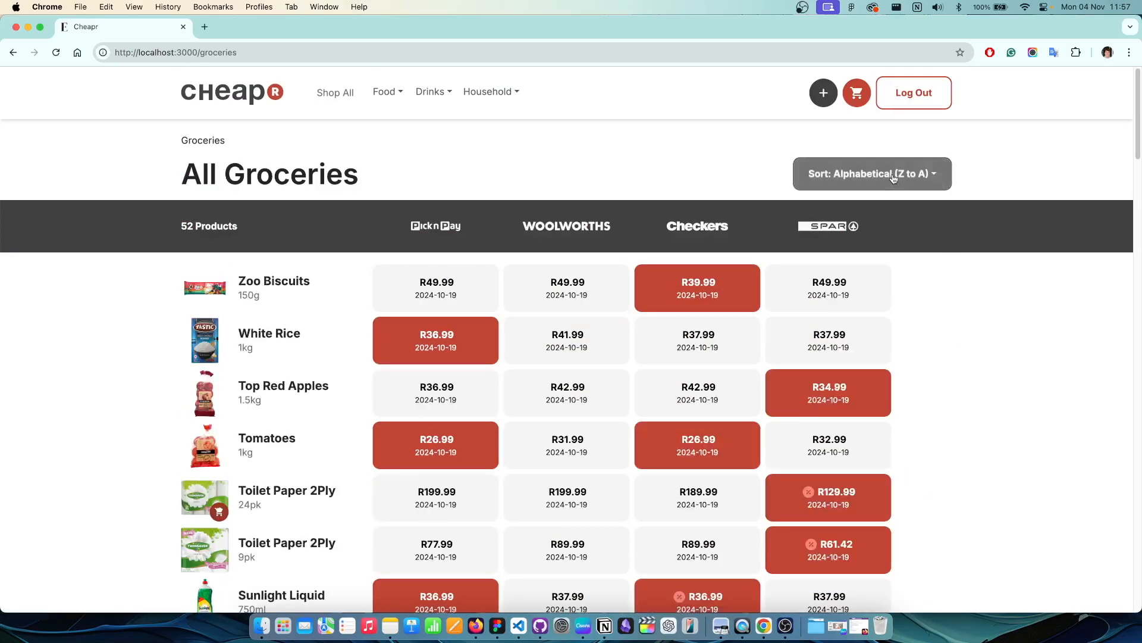
{"action": "left_click", "coordinate": [885, 174]}
{"action": "left_click", "coordinate": [846, 283]}
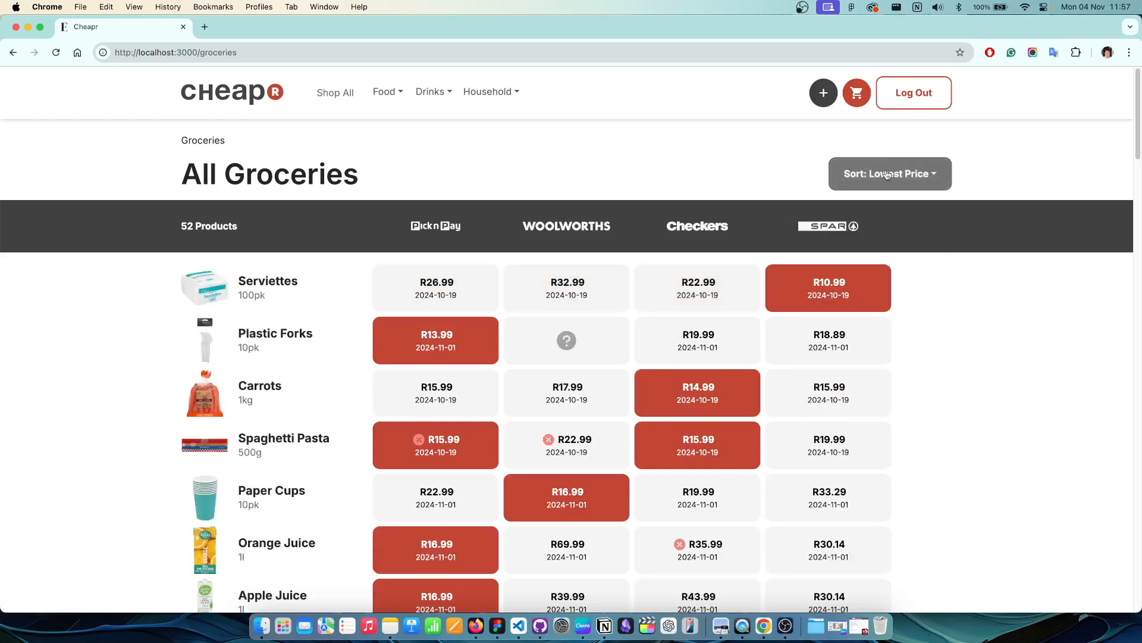
{"action": "left_click", "coordinate": [886, 174]}
{"action": "left_click", "coordinate": [882, 203]}
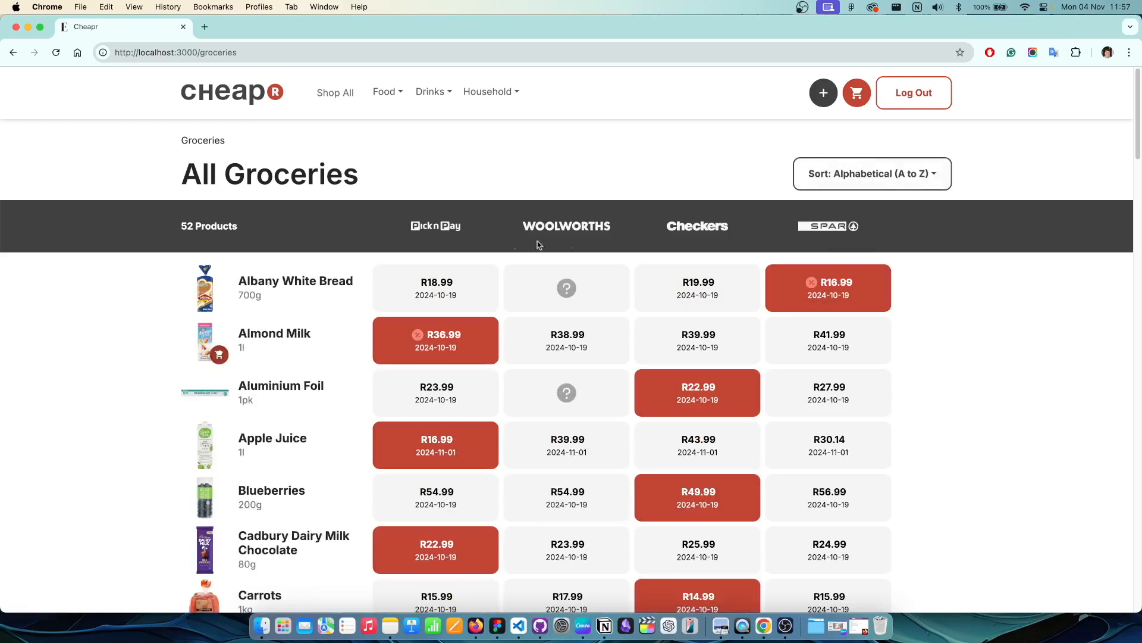
{"action": "left_click", "coordinate": [856, 173]}
{"action": "left_click", "coordinate": [833, 303]}
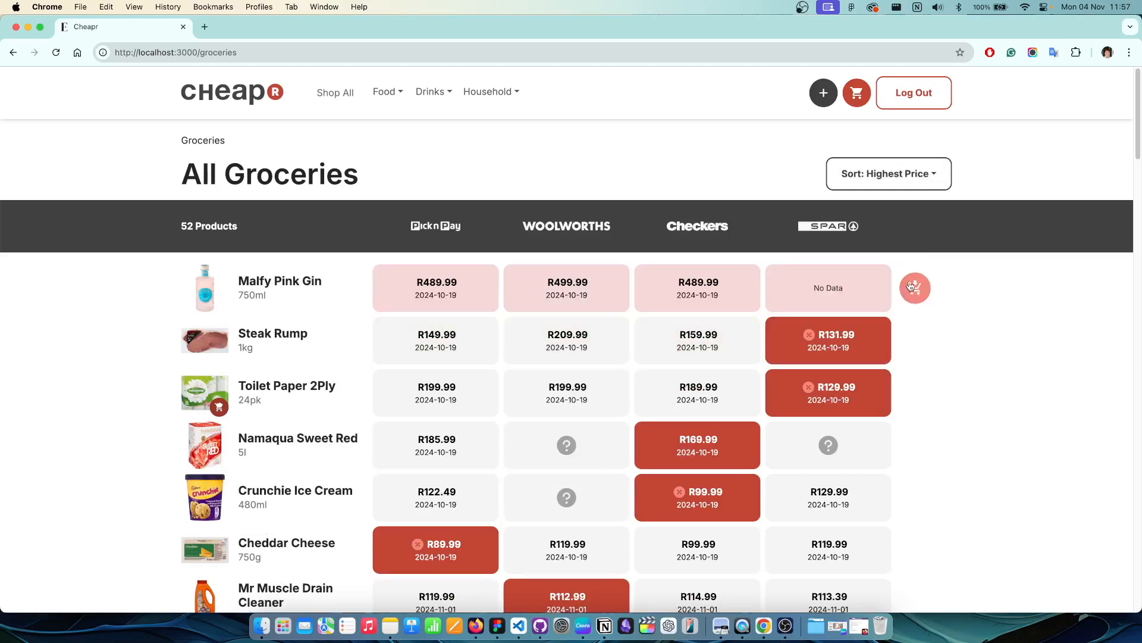
{"action": "left_click", "coordinate": [895, 172]}
{"action": "left_click", "coordinate": [868, 283]}
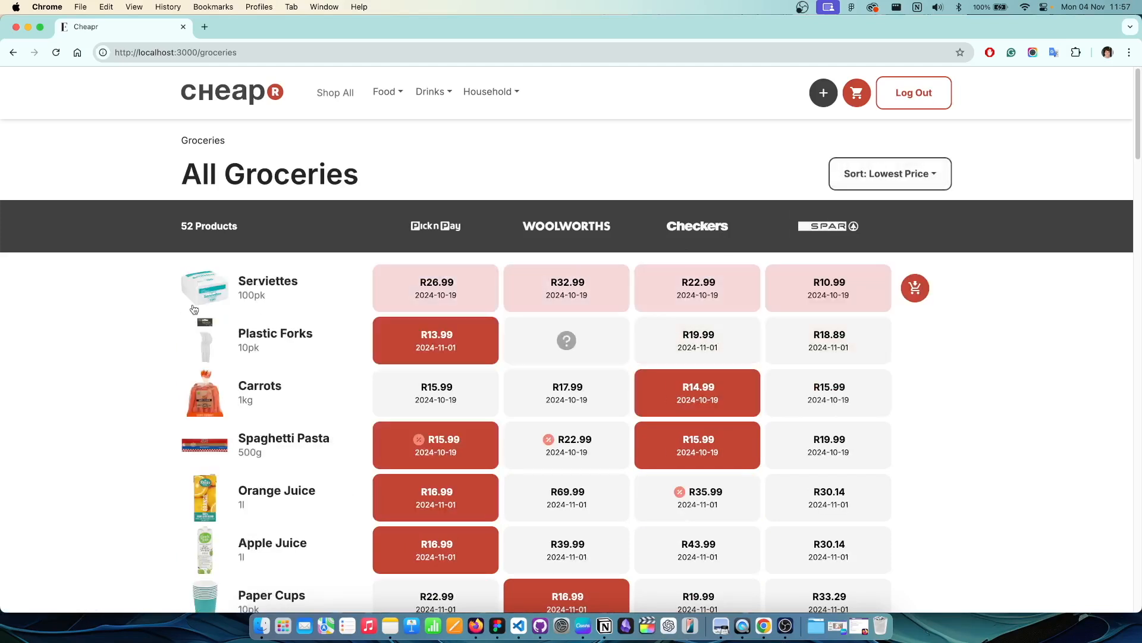
Step: Add Serviettes to the cart, preview the Food, Drinks and Household menus, and list all Food
{"action": "left_click", "coordinate": [915, 288]}
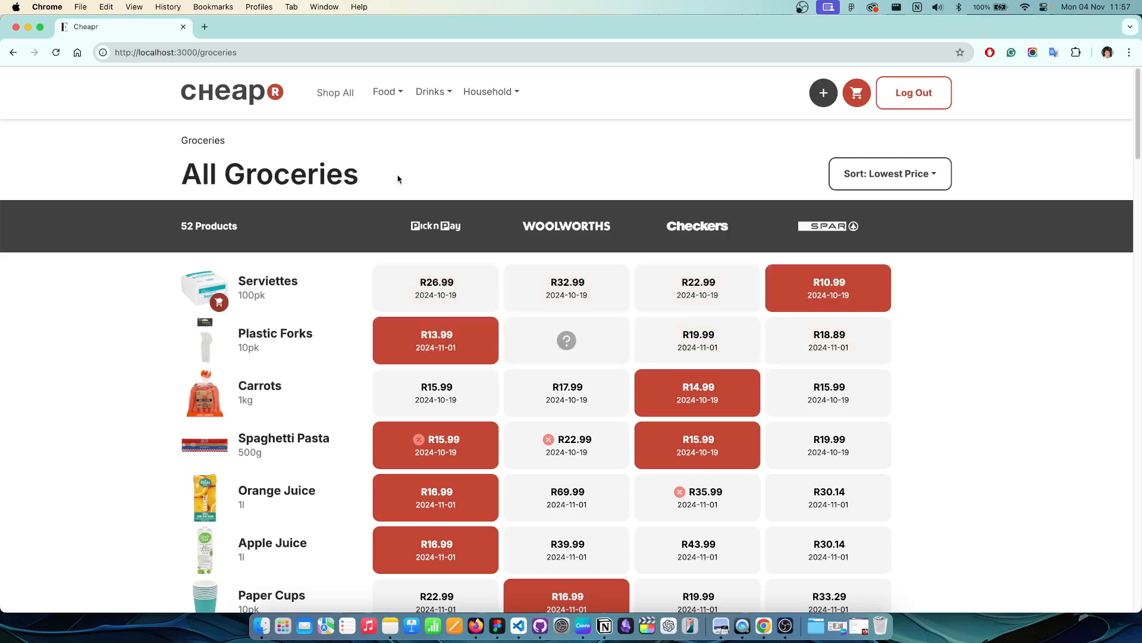
{"action": "left_click", "coordinate": [394, 93]}
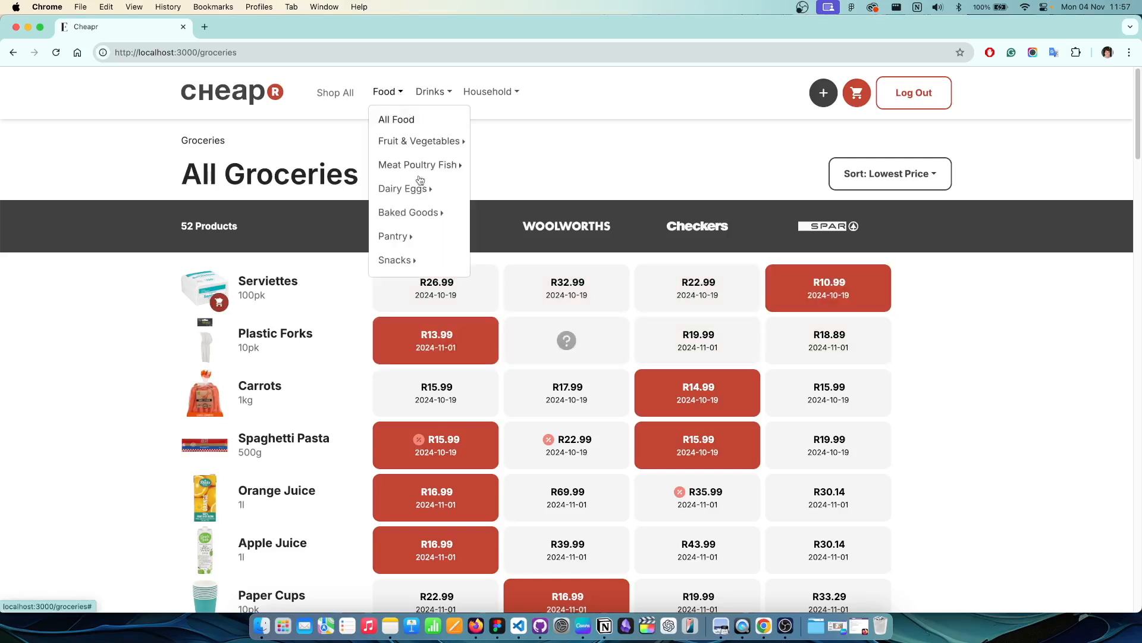
{"action": "left_click", "coordinate": [440, 92]}
{"action": "left_click", "coordinate": [476, 93]}
{"action": "left_click", "coordinate": [397, 93]}
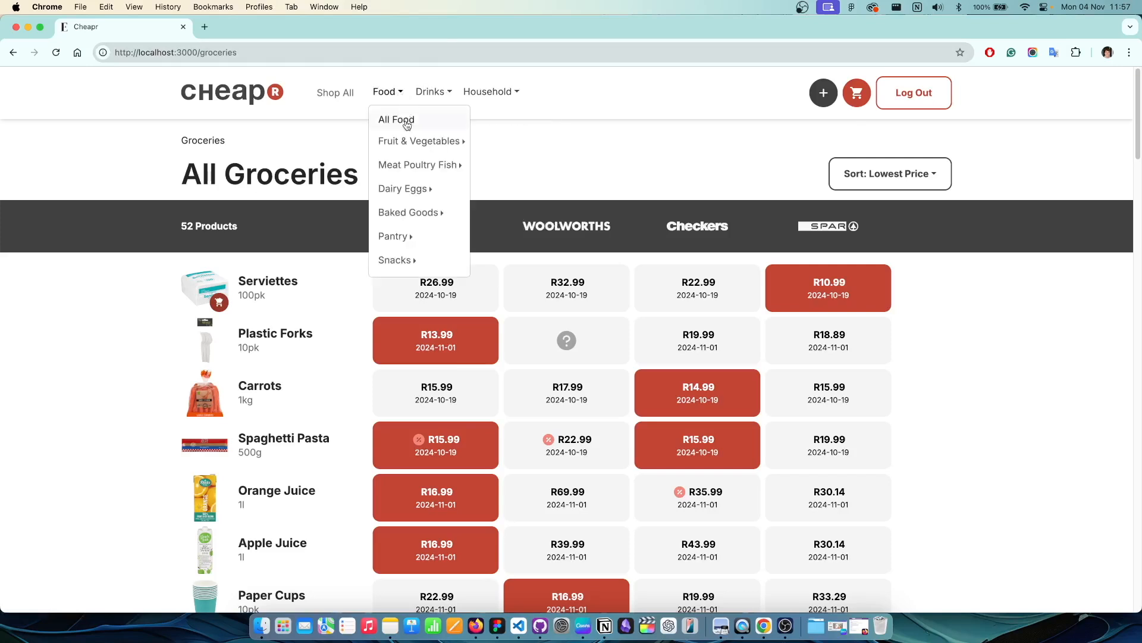
{"action": "left_click", "coordinate": [400, 120]}
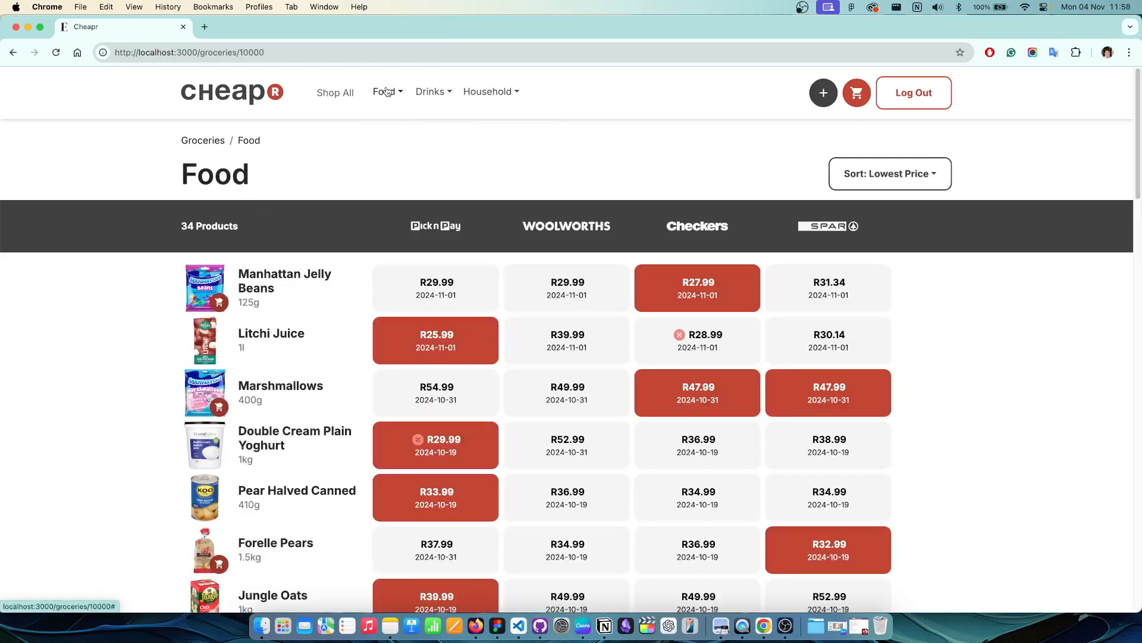
Step: Browse Fruit & Vegetables, then Frozen Vegetables, and add McCain Mixed Veg to the cart
{"action": "left_click", "coordinate": [386, 93]}
{"action": "mouse_move", "coordinate": [440, 143]}
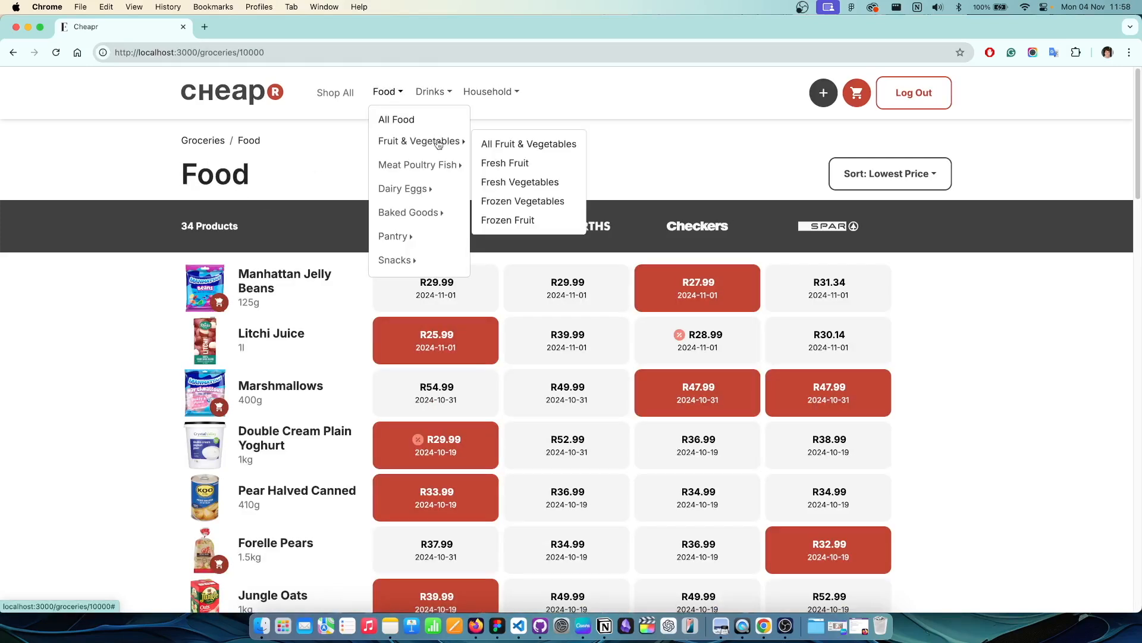
{"action": "left_click", "coordinate": [523, 144]}
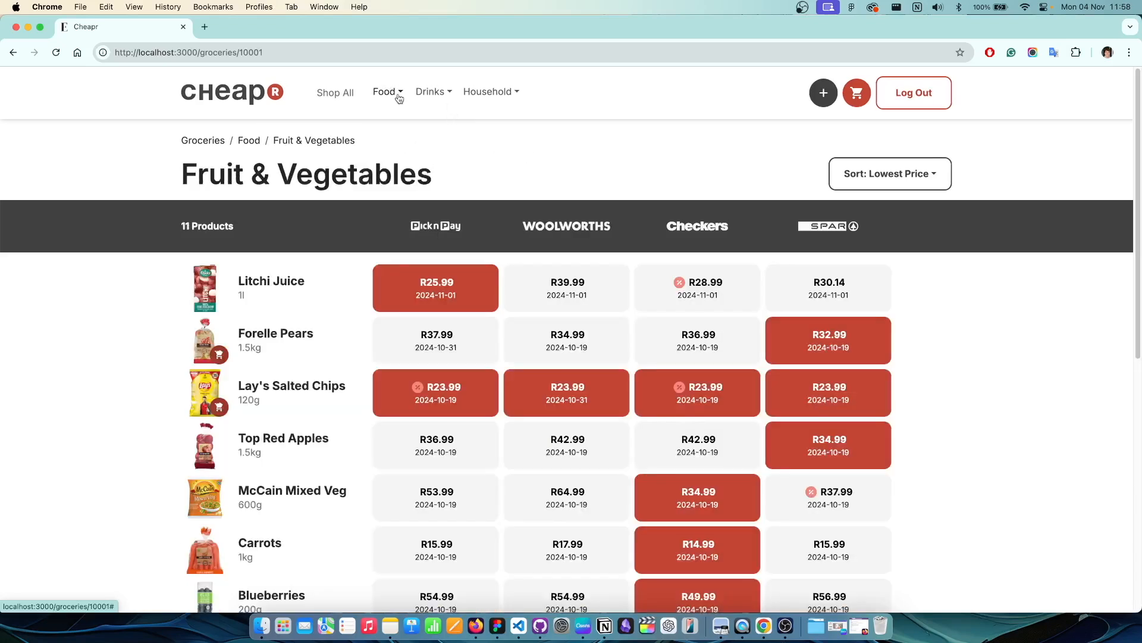
{"action": "left_click", "coordinate": [389, 92]}
{"action": "mouse_move", "coordinate": [422, 142]}
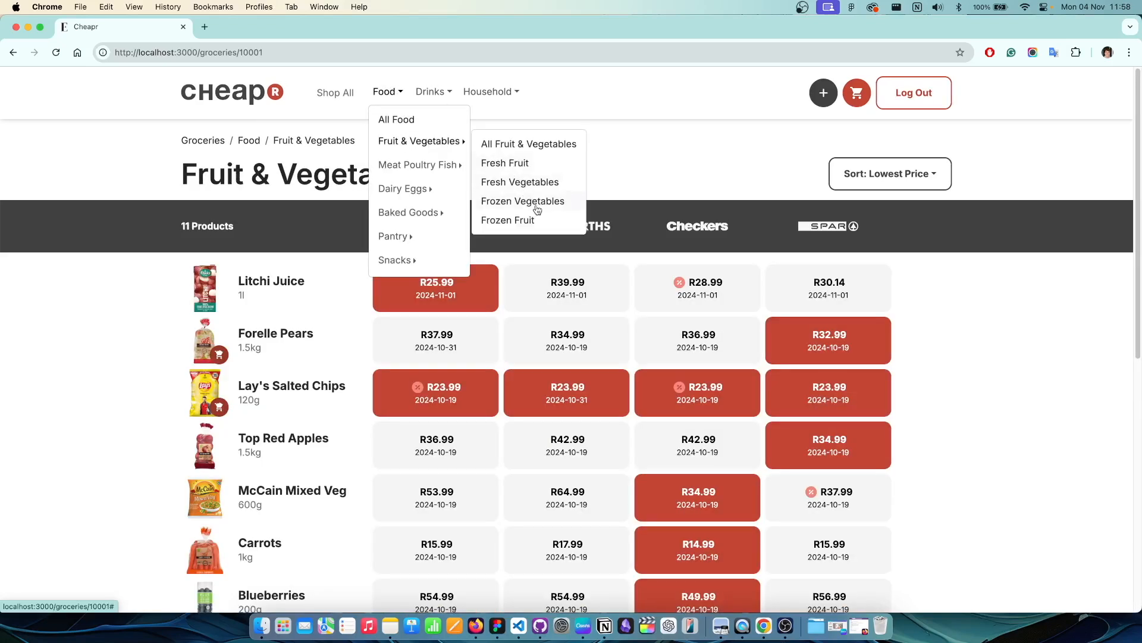
{"action": "left_click", "coordinate": [535, 204]}
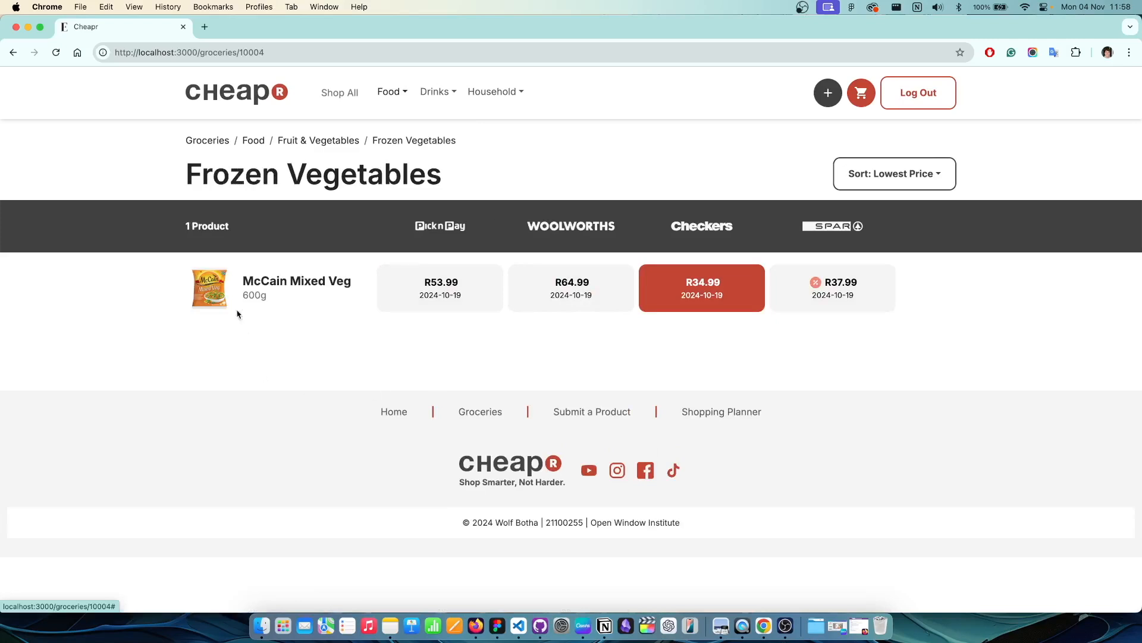
{"action": "left_click", "coordinate": [919, 289]}
Step: Check the empty Drinks > Wine > Rose category, then return to All Groceries
{"action": "left_click", "coordinate": [255, 141]}
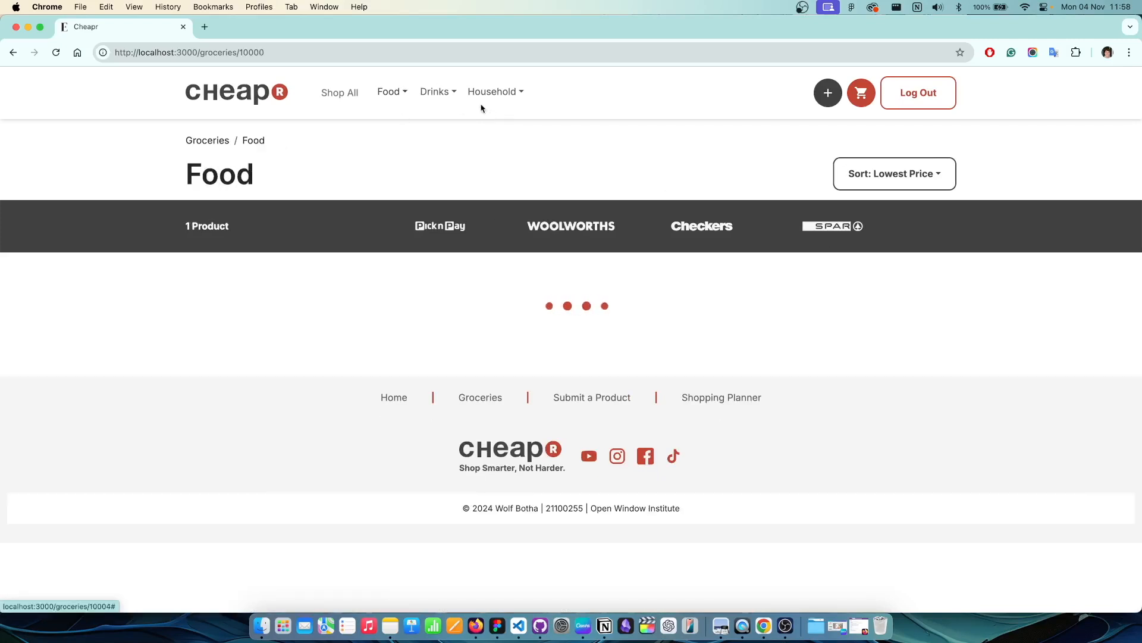
{"action": "left_click", "coordinate": [437, 92]}
{"action": "mouse_move", "coordinate": [441, 166]}
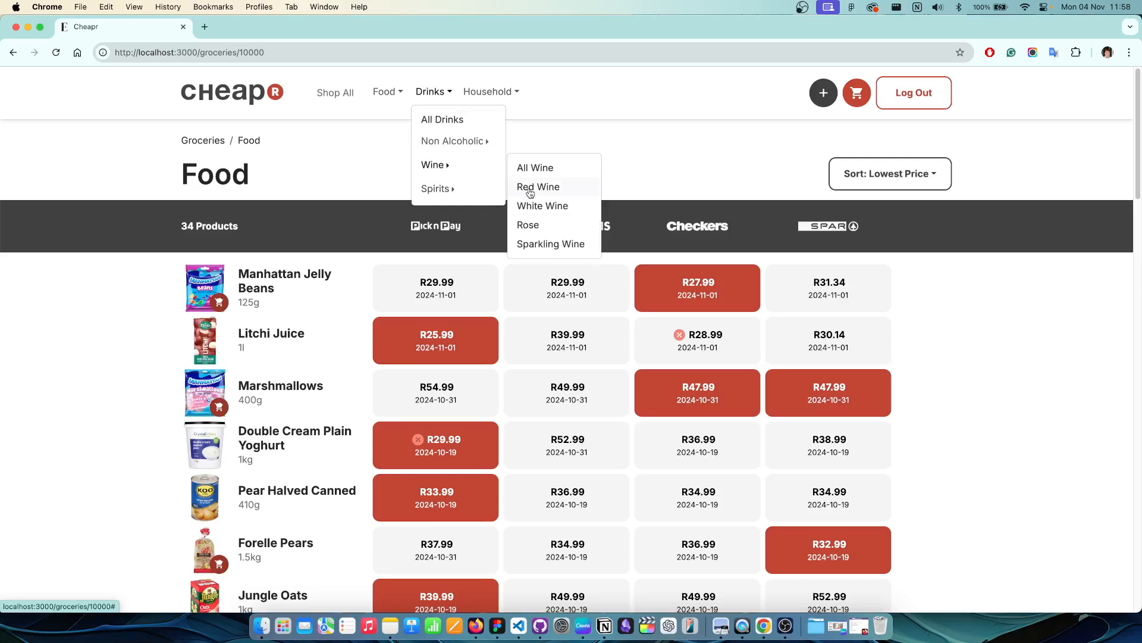
{"action": "left_click", "coordinate": [548, 220]}
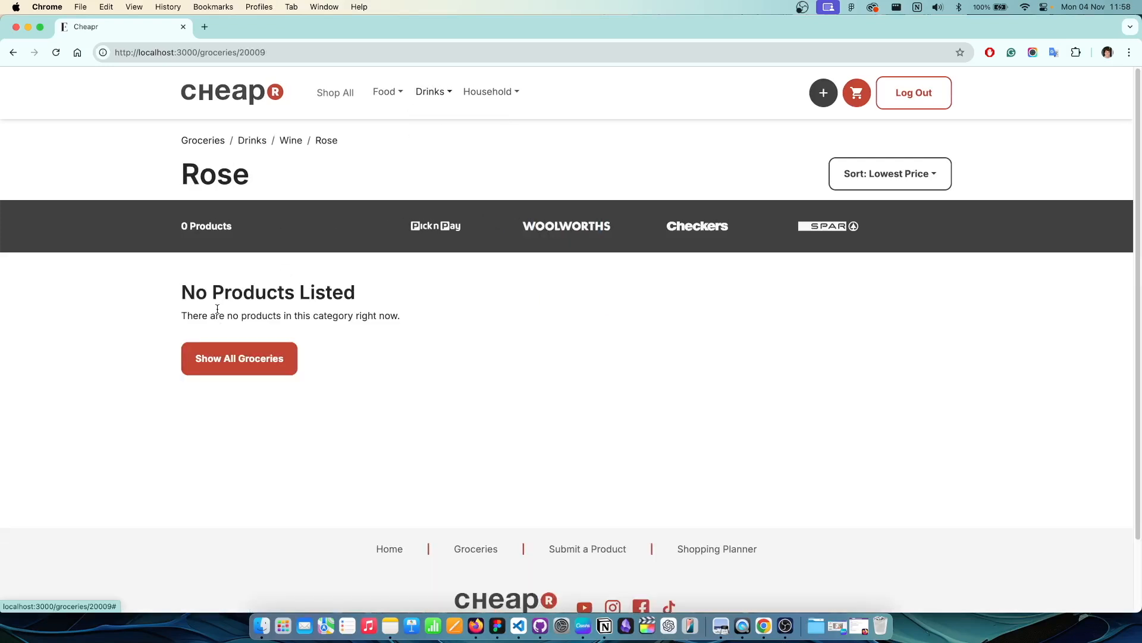
{"action": "left_click", "coordinate": [221, 364]}
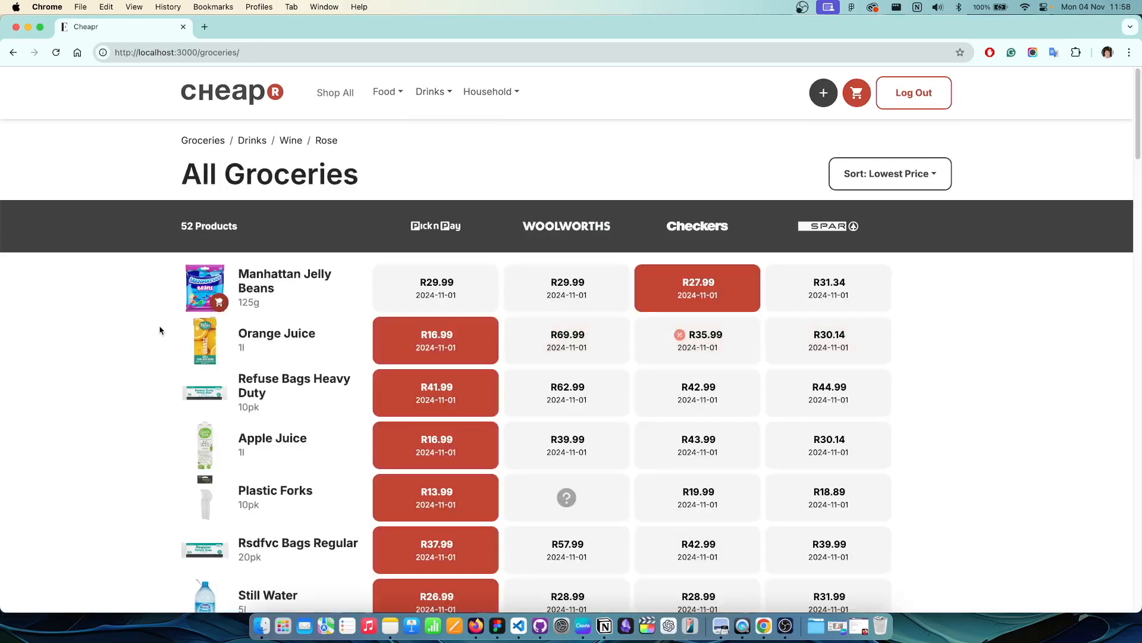
Step: Find and open the Sparkling Water 6pk product page
{"action": "scroll", "coordinate": [141, 310], "scroll_direction": "down", "scroll_amount": 4}
{"action": "mouse_move", "coordinate": [914, 231]}
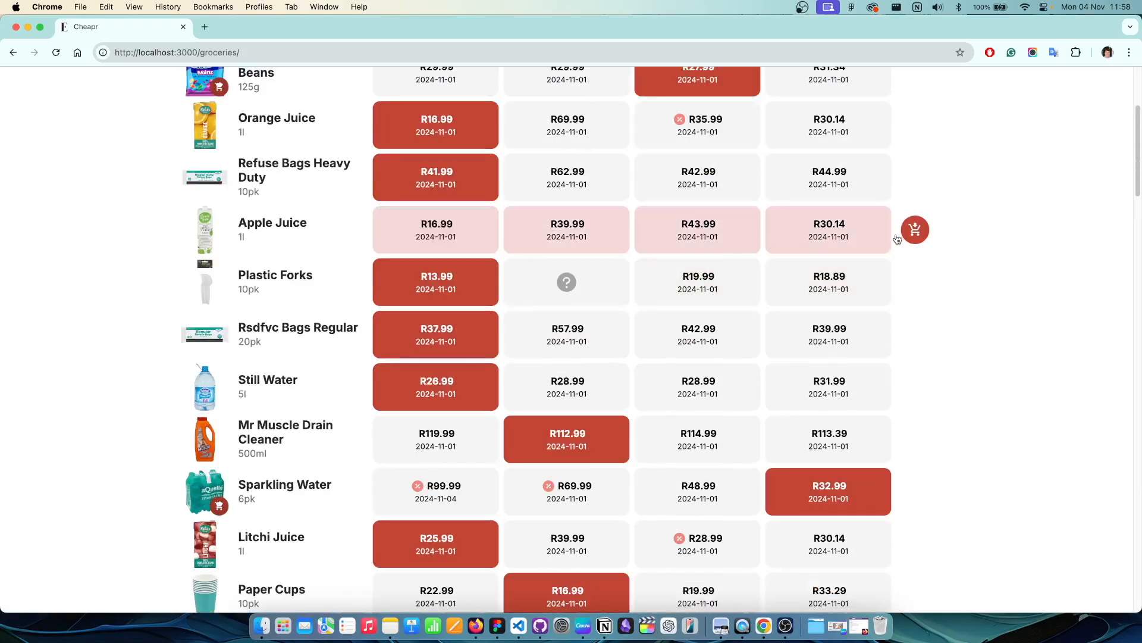
{"action": "scroll", "coordinate": [330, 304], "scroll_direction": "down", "scroll_amount": 6}
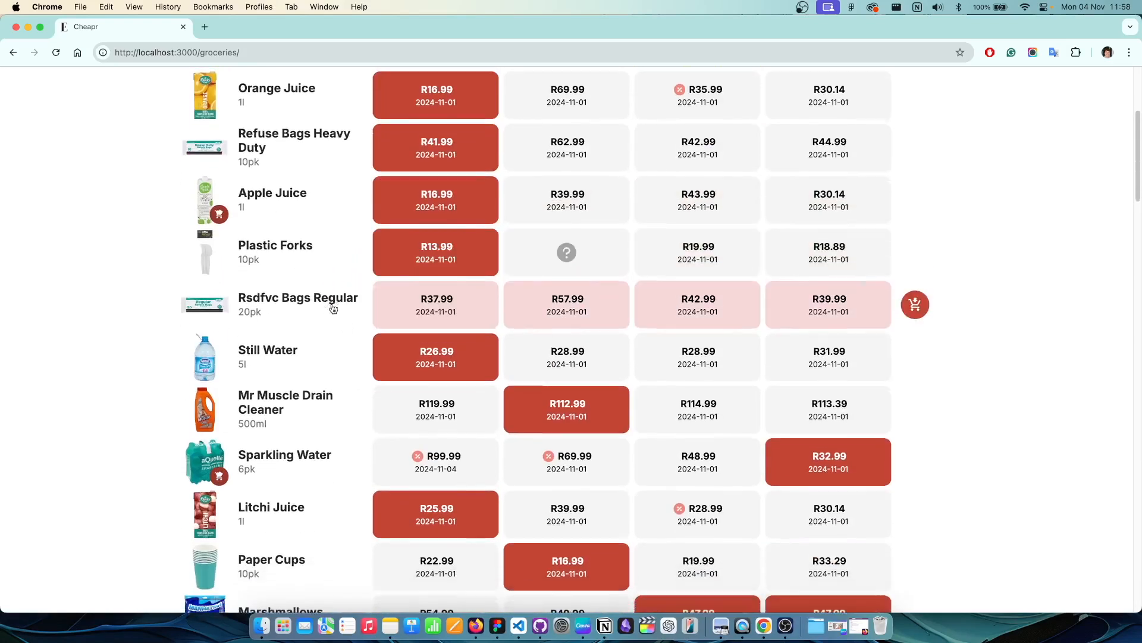
{"action": "scroll", "coordinate": [344, 302], "scroll_direction": "up", "scroll_amount": 4}
{"action": "scroll", "coordinate": [337, 319], "scroll_direction": "down", "scroll_amount": 2}
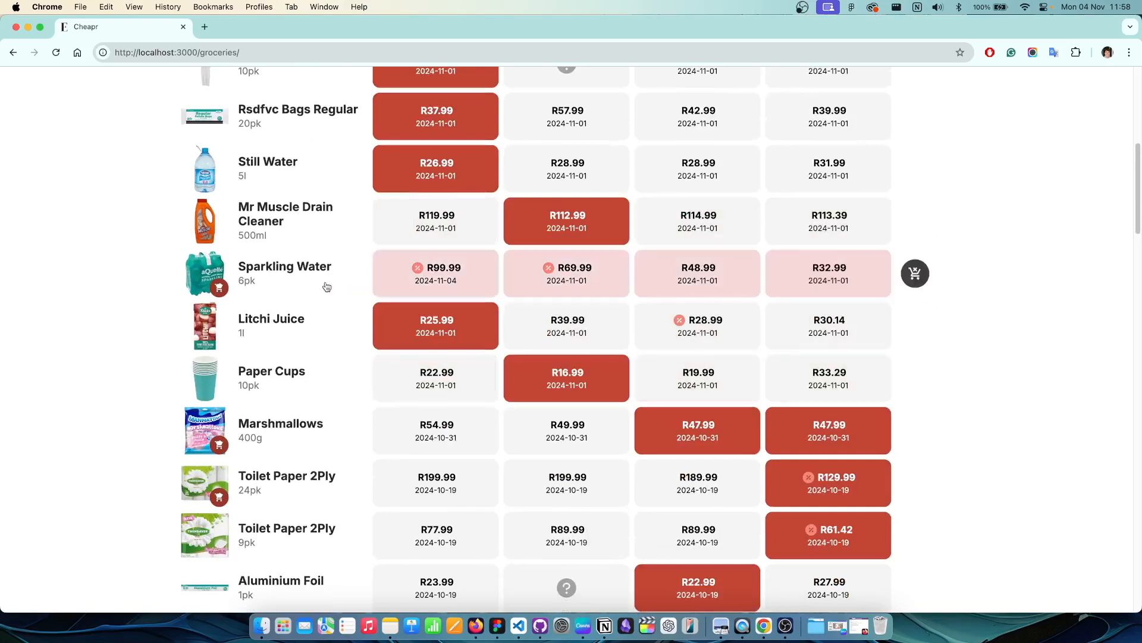
{"action": "left_click", "coordinate": [325, 281]}
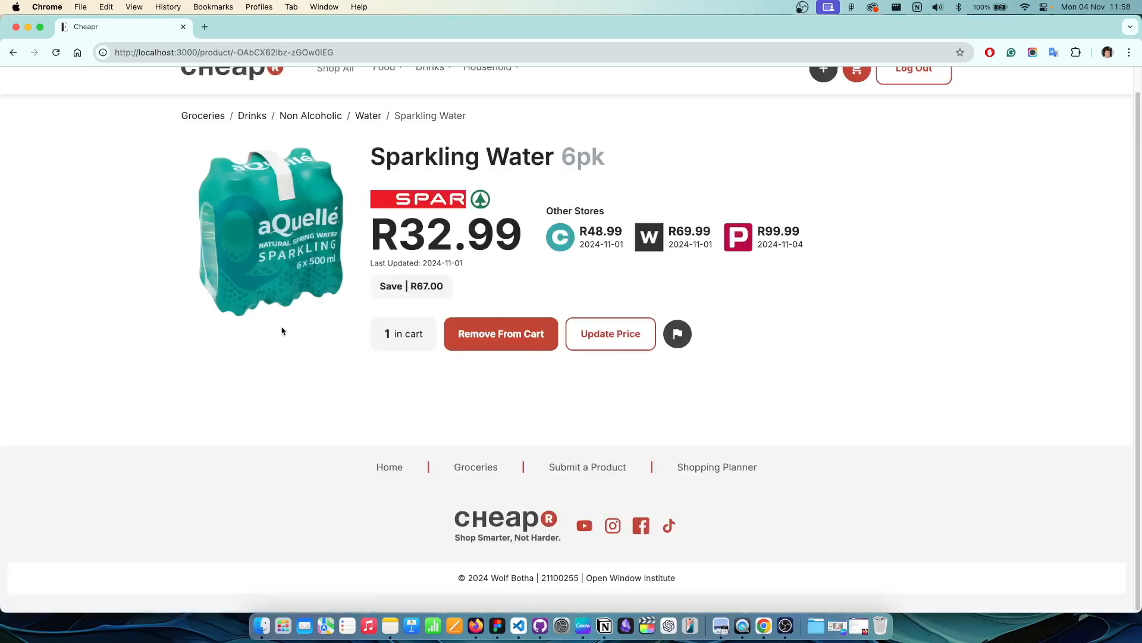
{"action": "scroll", "coordinate": [256, 304], "scroll_direction": "up", "scroll_amount": 1}
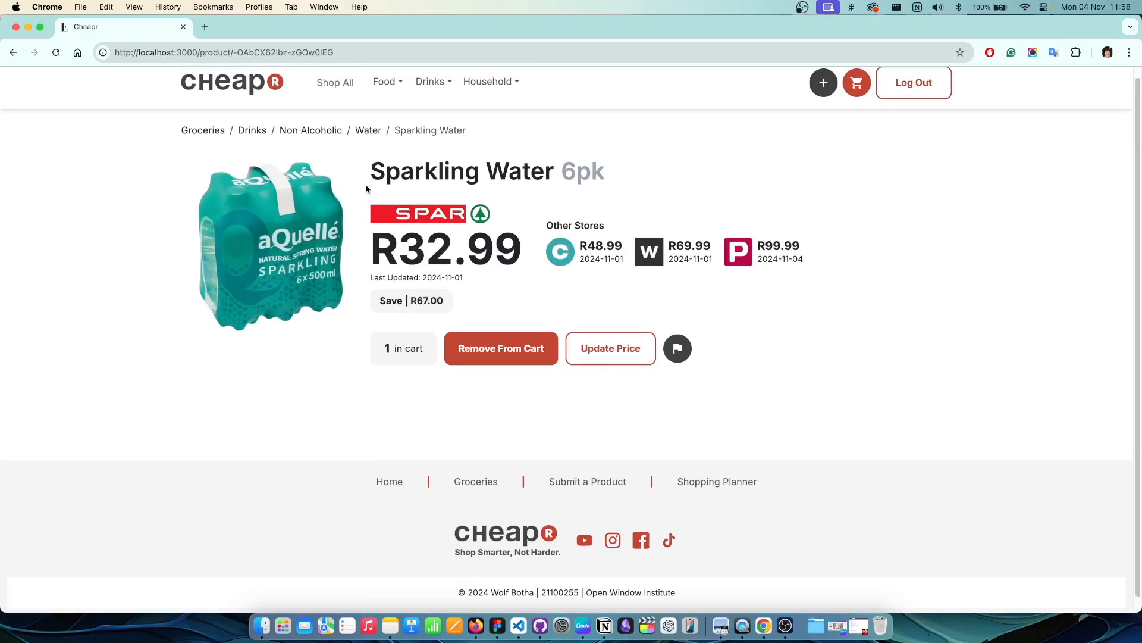
{"action": "scroll", "coordinate": [470, 393], "scroll_direction": "up", "scroll_amount": 1}
Step: Remove the single pack from the cart and add 7 packs instead
{"action": "left_click", "coordinate": [487, 345]}
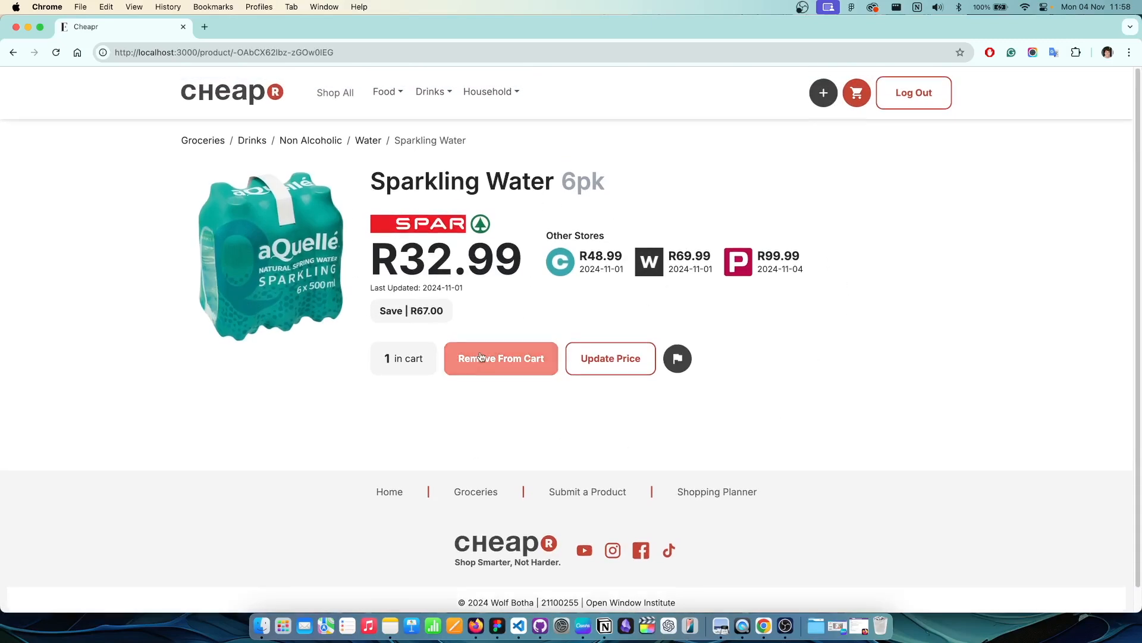
{"action": "left_click", "coordinate": [435, 361]}
{"action": "left_click", "coordinate": [436, 363]}
{"action": "left_click", "coordinate": [436, 363]}
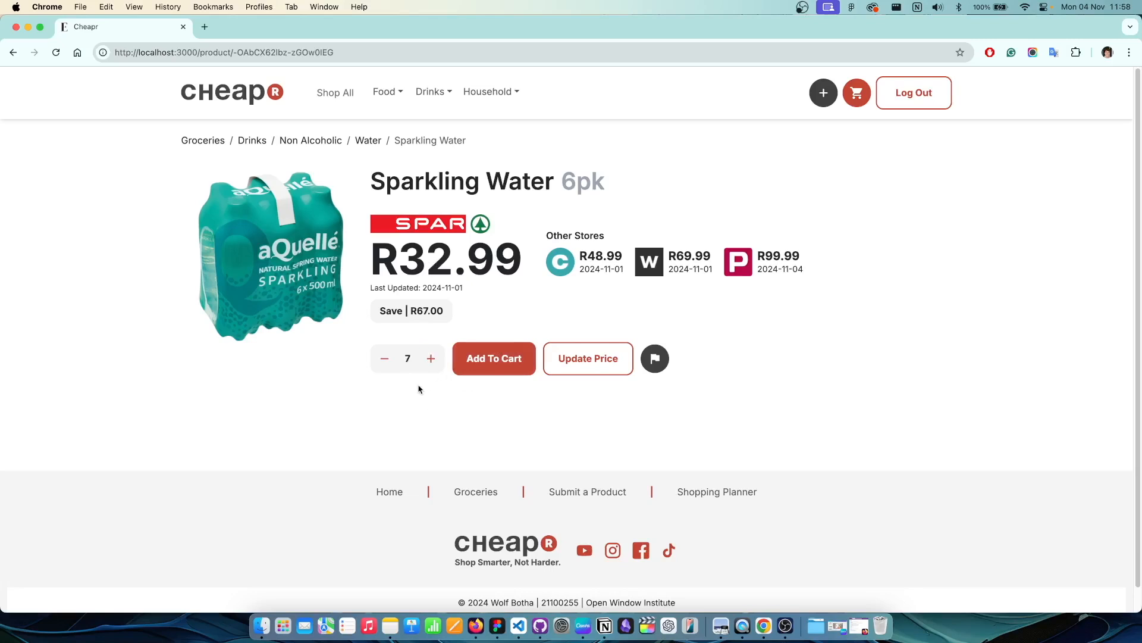
{"action": "left_click", "coordinate": [483, 362]}
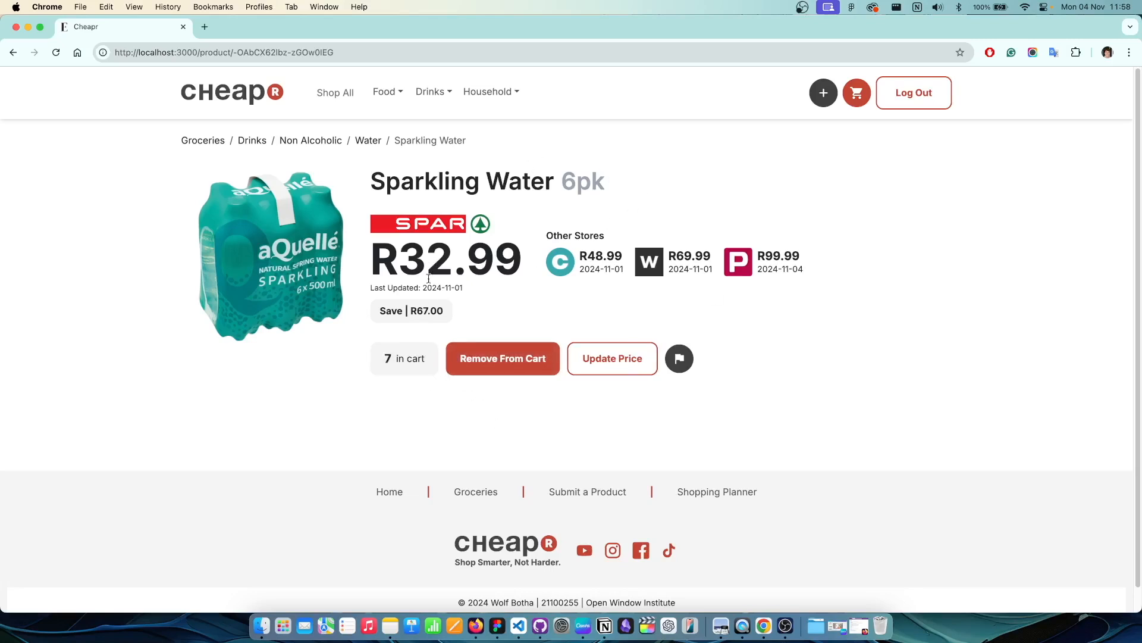
Step: Change the Pick n Pay price to 10.99 in the price update form, keeping it on special
{"action": "left_click_drag", "start_coordinate": [550, 235], "coordinate": [839, 270]}
{"action": "left_click", "coordinate": [862, 329]}
{"action": "left_click", "coordinate": [623, 364]}
{"action": "double_click", "coordinate": [364, 194]}
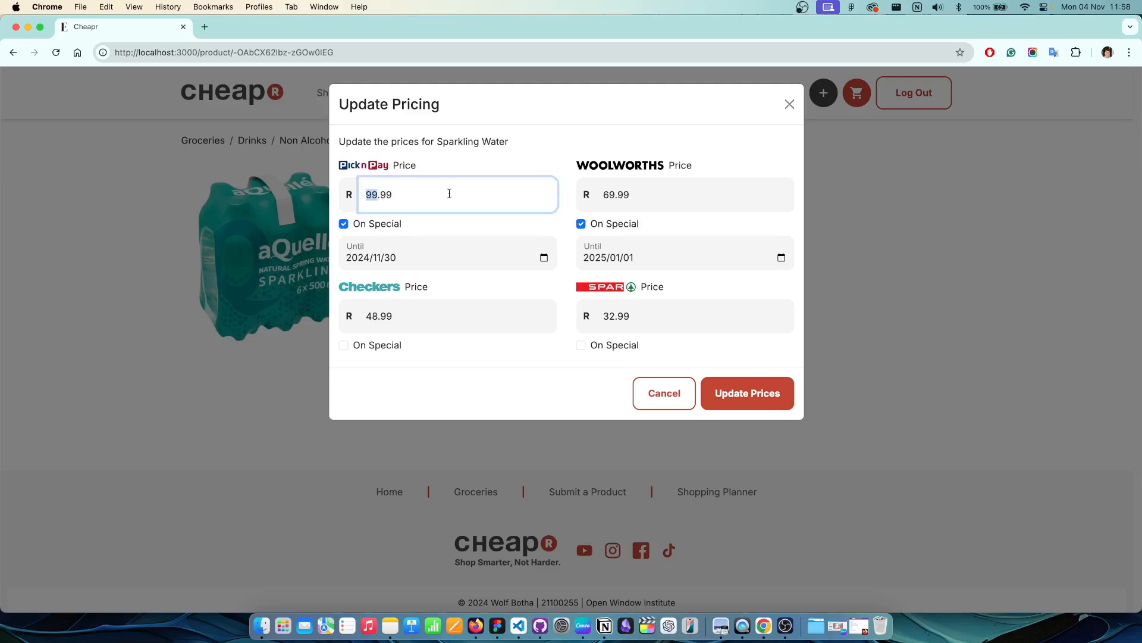
{"action": "type", "text": "10"}
{"action": "left_click", "coordinate": [344, 224]}
{"action": "left_click", "coordinate": [344, 224]}
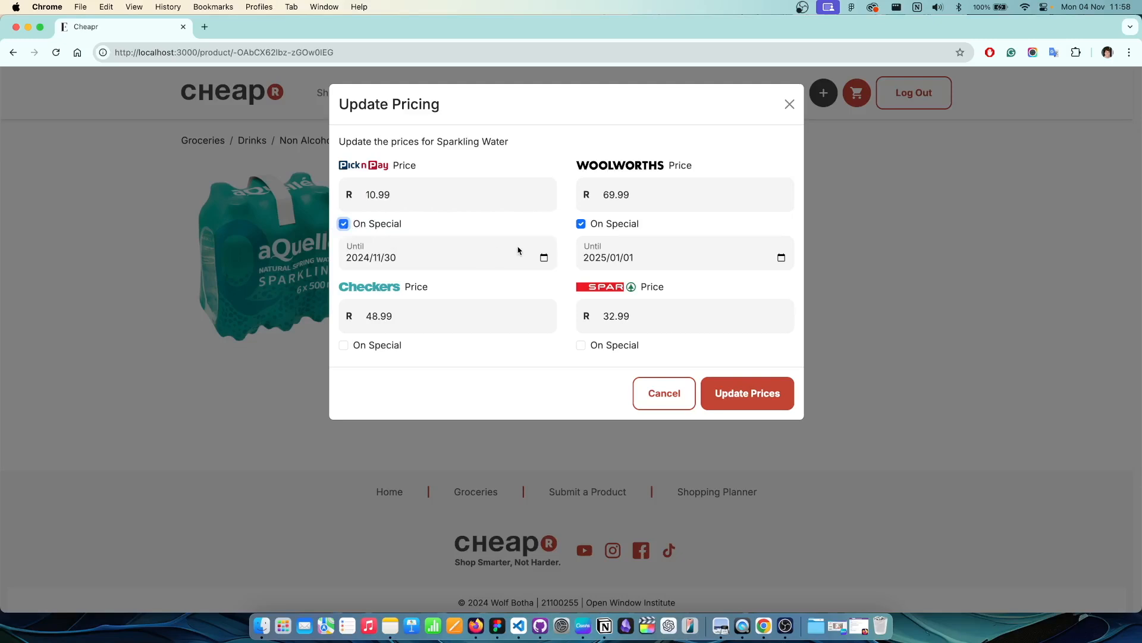
Step: Set the special's end date to 2024/12/05 and save the updated prices
{"action": "left_click", "coordinate": [545, 258]}
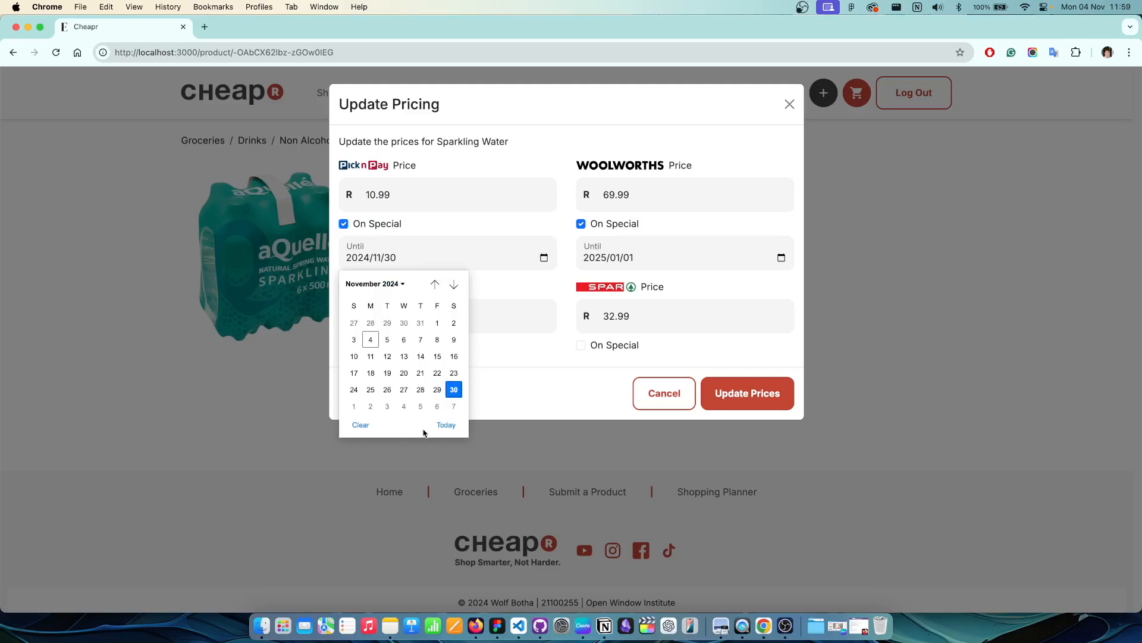
{"action": "left_click", "coordinate": [420, 407]}
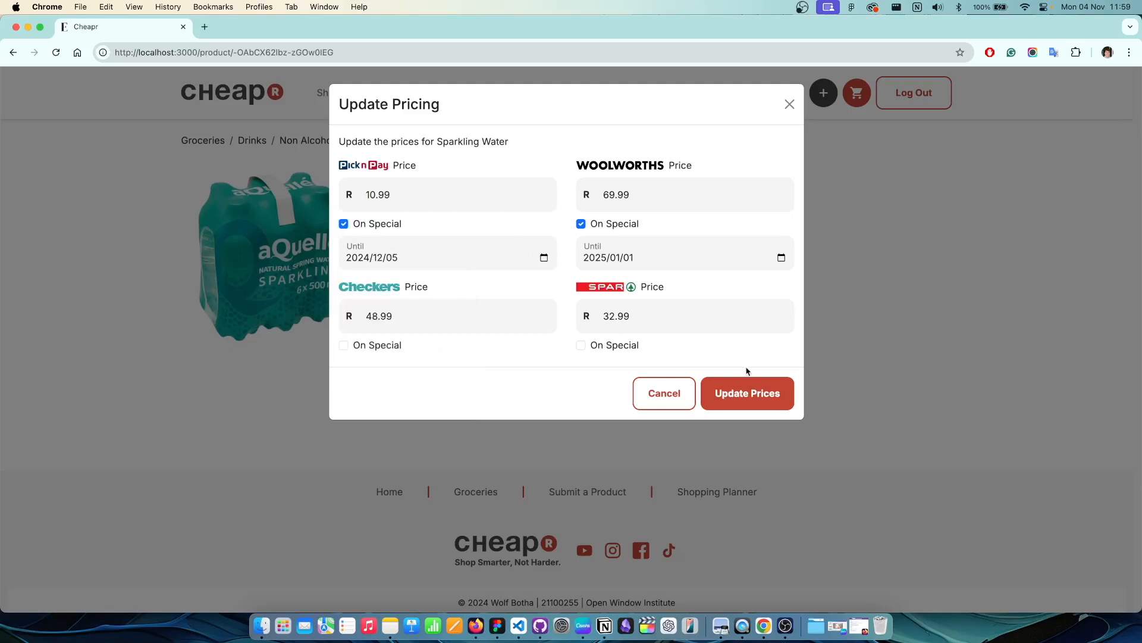
{"action": "left_click", "coordinate": [752, 398]}
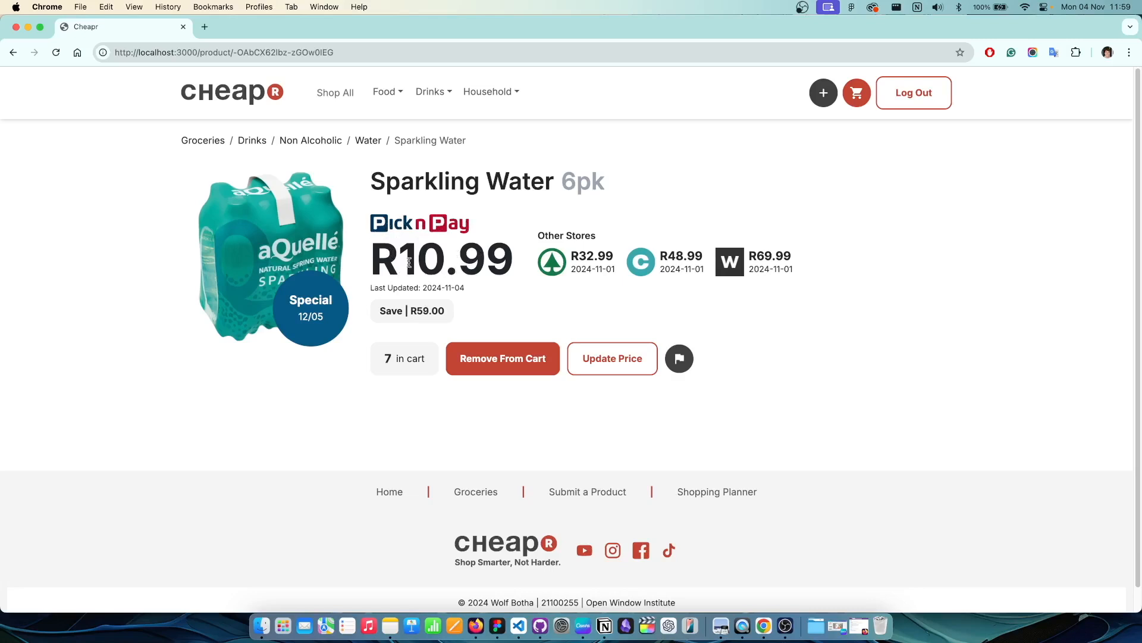
{"action": "left_click_drag", "start_coordinate": [379, 311], "coordinate": [447, 311]}
Step: Cancel the open report form and open Rsdfvc Bags Regular from All Groceries
{"action": "left_click", "coordinate": [496, 306]}
{"action": "left_click", "coordinate": [684, 361]}
{"action": "left_click", "coordinate": [565, 277]}
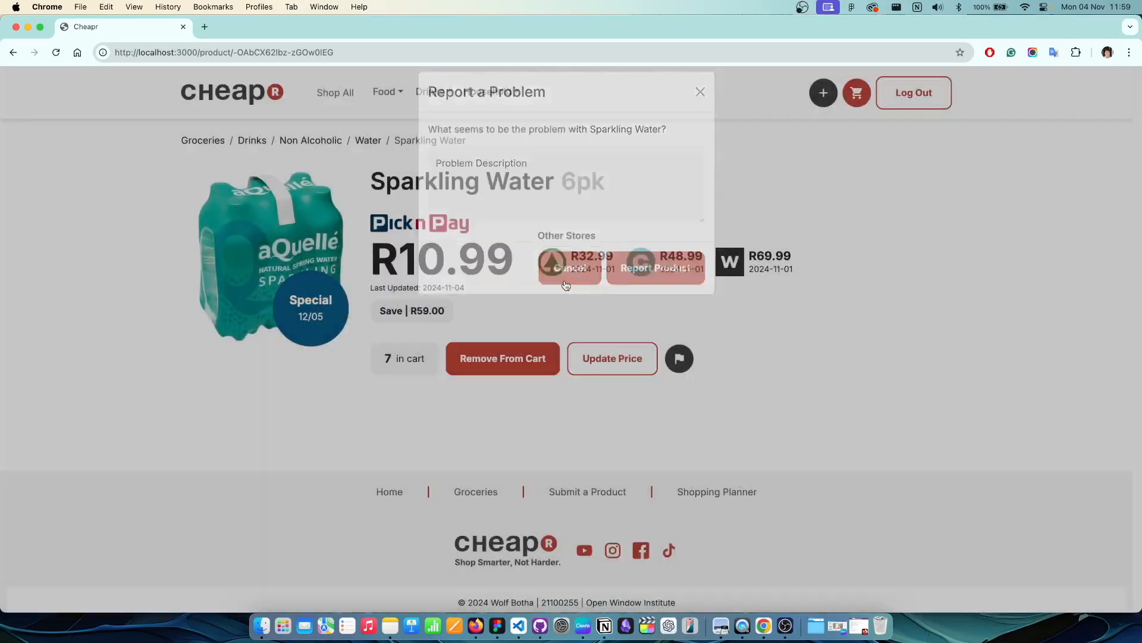
{"action": "left_click", "coordinate": [208, 143]}
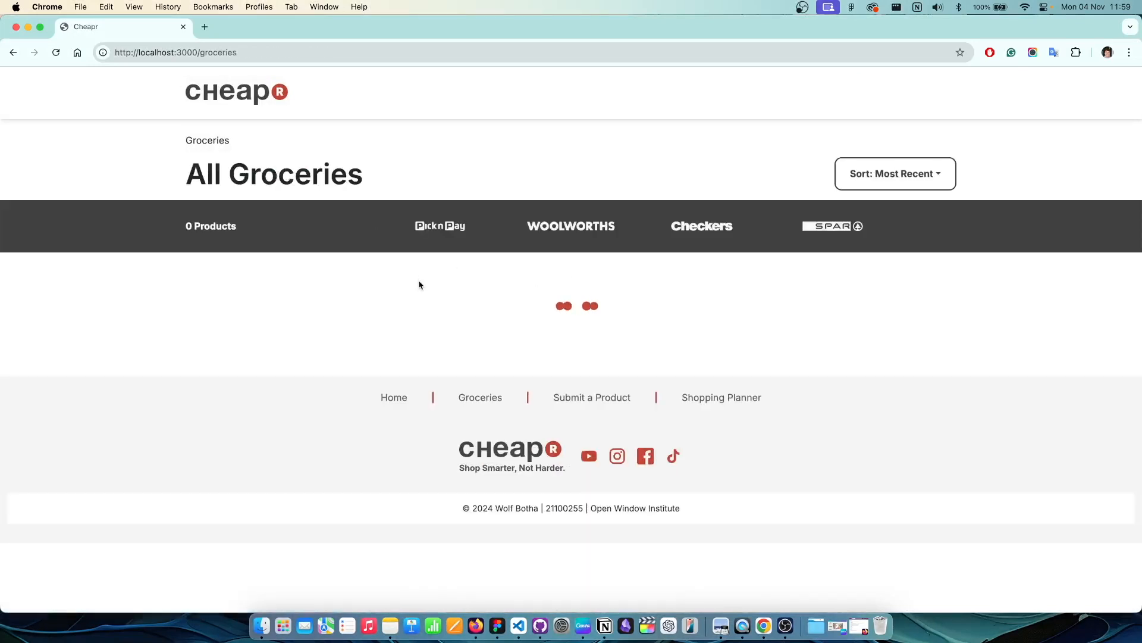
{"action": "scroll", "coordinate": [325, 294], "scroll_direction": "down", "scroll_amount": 4}
{"action": "scroll", "coordinate": [321, 285], "scroll_direction": "down", "scroll_amount": 1}
{"action": "left_click", "coordinate": [301, 314]}
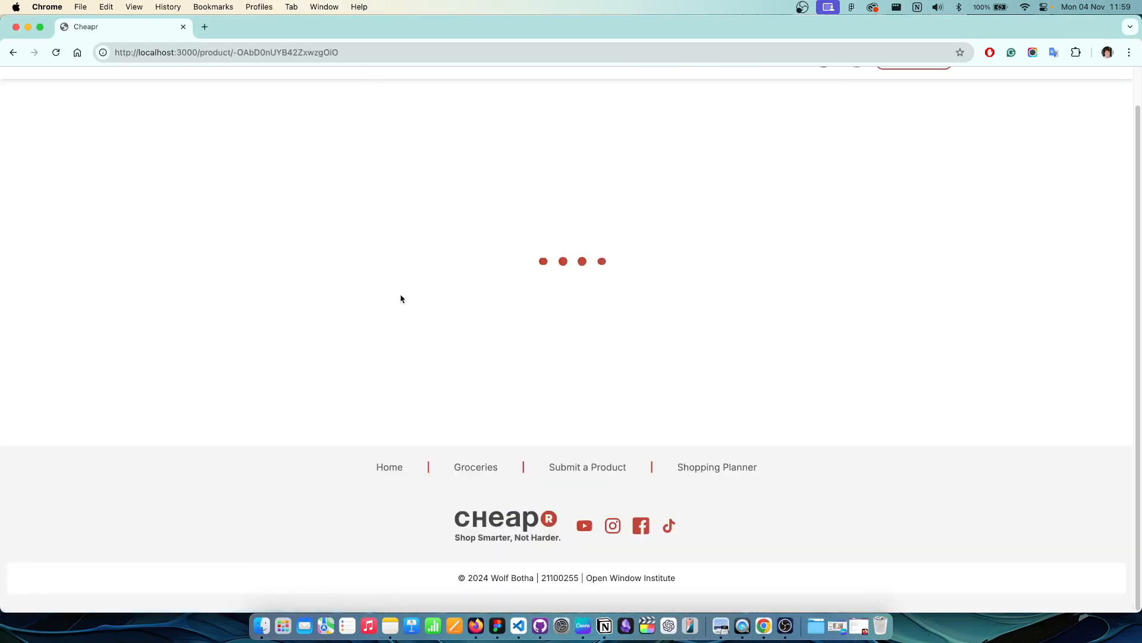
Step: Report the product with the description 'This item is not spelled correctly.'
{"action": "left_click", "coordinate": [659, 361]}
{"action": "left_click", "coordinate": [555, 182]}
{"action": "type", "text": "This item is not"}
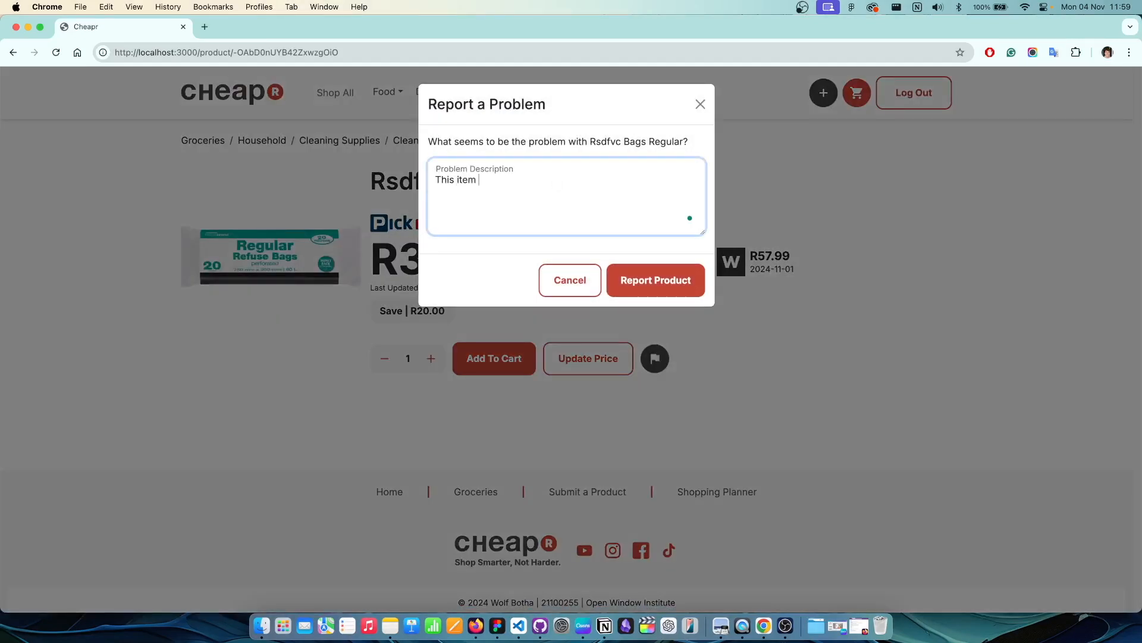
{"action": "type", "text": " spelled correctly."}
{"action": "left_click", "coordinate": [656, 279]}
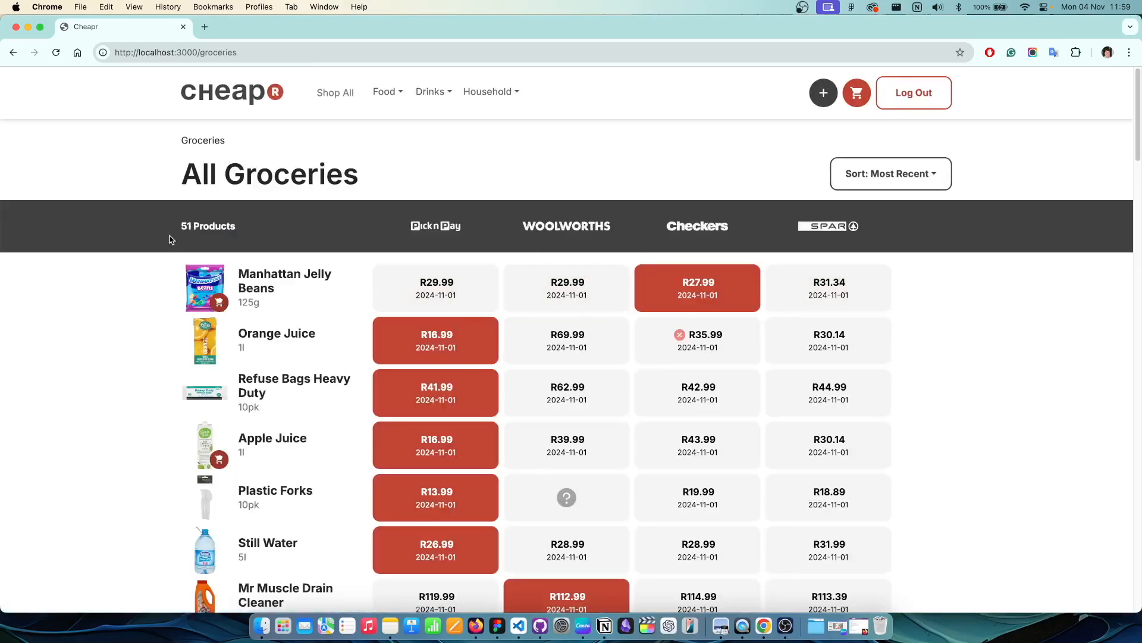
{"action": "scroll", "coordinate": [298, 387], "scroll_direction": "down", "scroll_amount": 5}
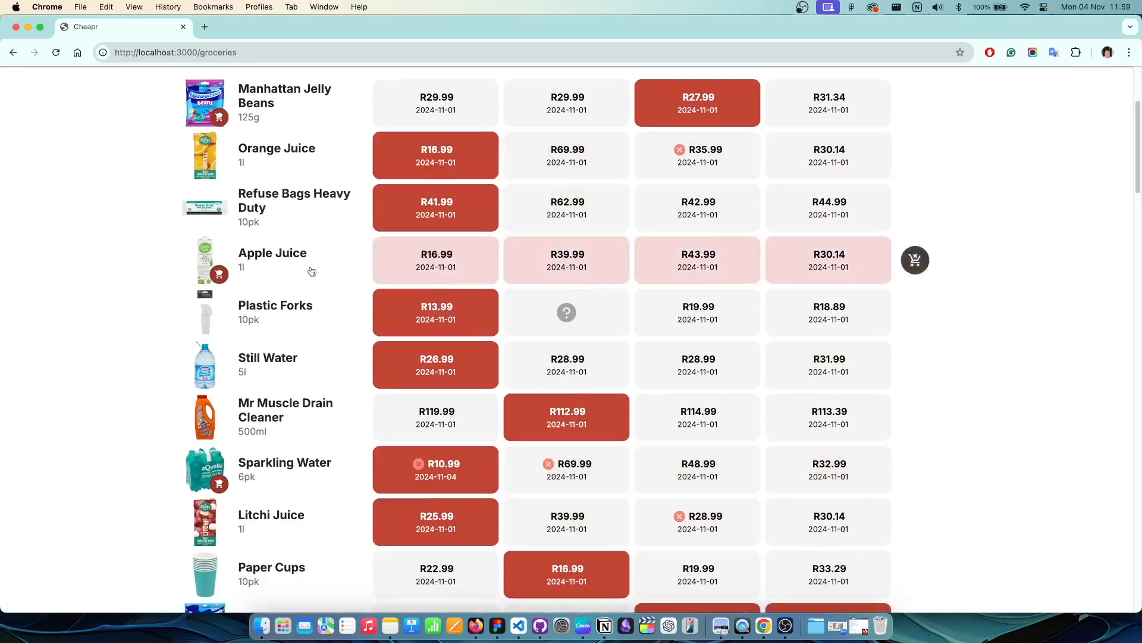
{"action": "scroll", "coordinate": [291, 416], "scroll_direction": "down", "scroll_amount": 10}
{"action": "scroll", "coordinate": [279, 268], "scroll_direction": "up", "scroll_amount": 7}
{"action": "scroll", "coordinate": [345, 191], "scroll_direction": "up", "scroll_amount": 8}
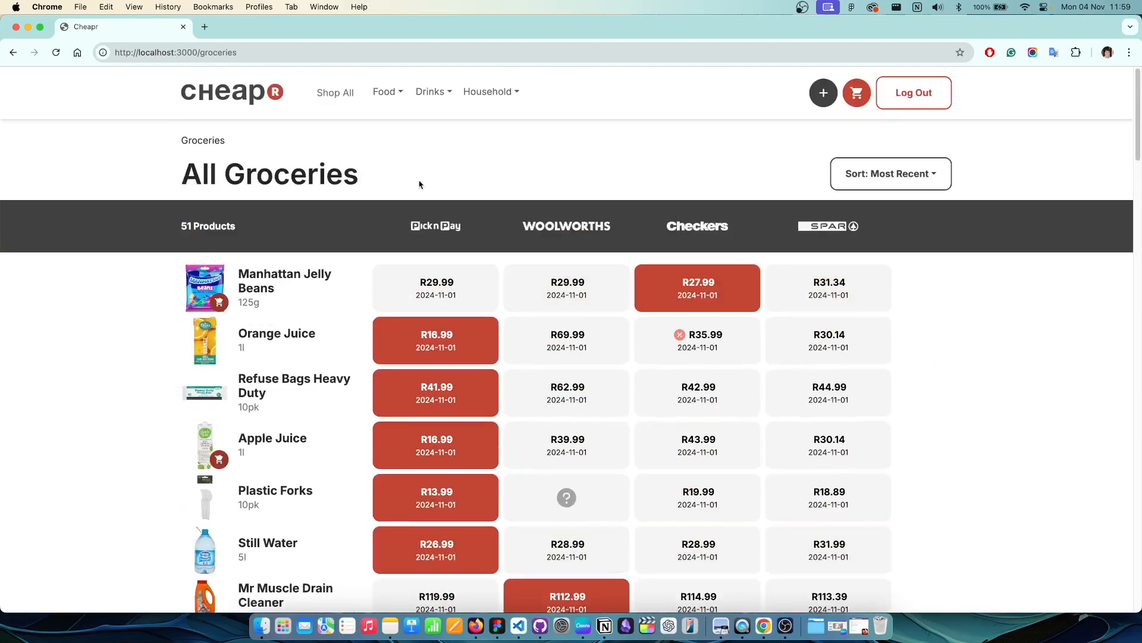
Step: Start a new Red Bull product submission measured as 300 Milliliters
{"action": "left_click", "coordinate": [823, 92]}
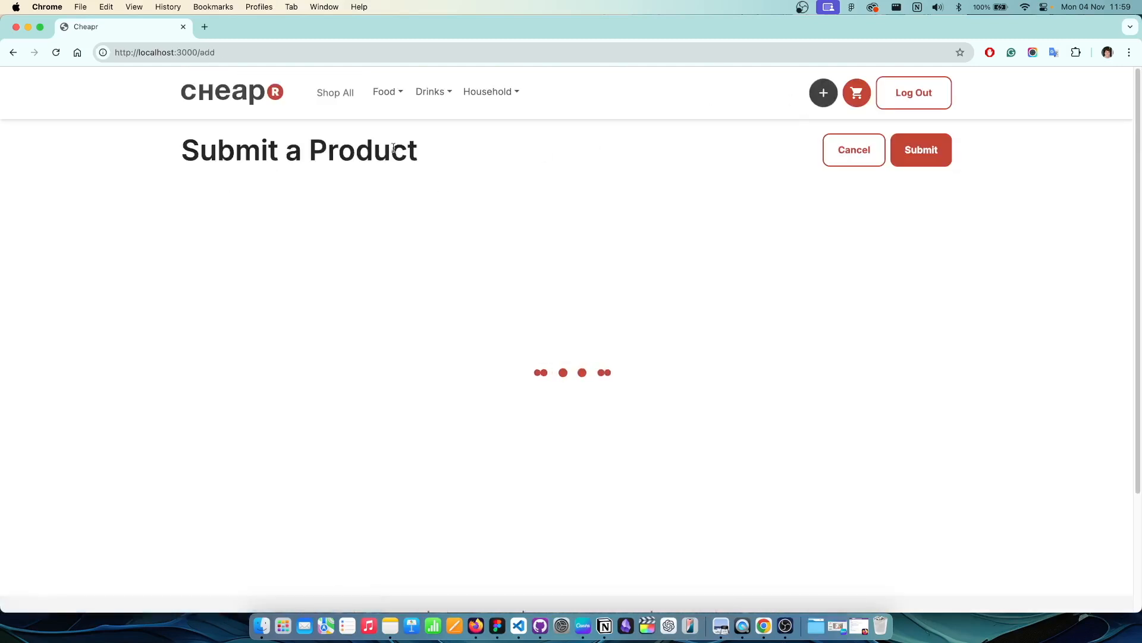
{"action": "left_click", "coordinate": [285, 203]}
{"action": "type", "text": "Red BU"}
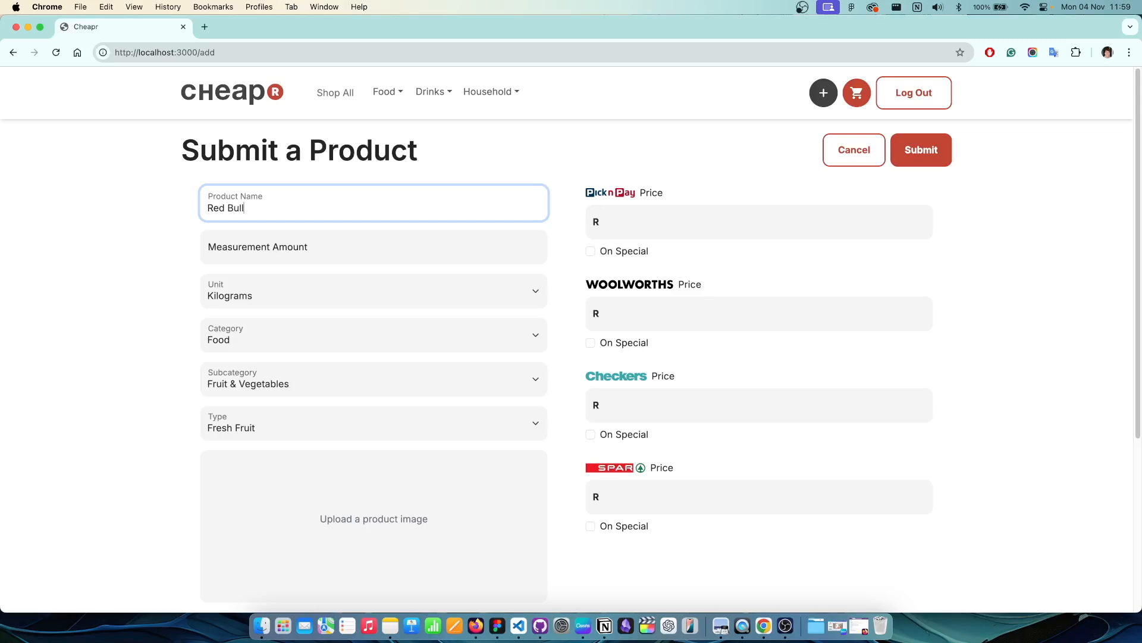
{"action": "left_click", "coordinate": [232, 254]}
{"action": "type", "text": "300"}
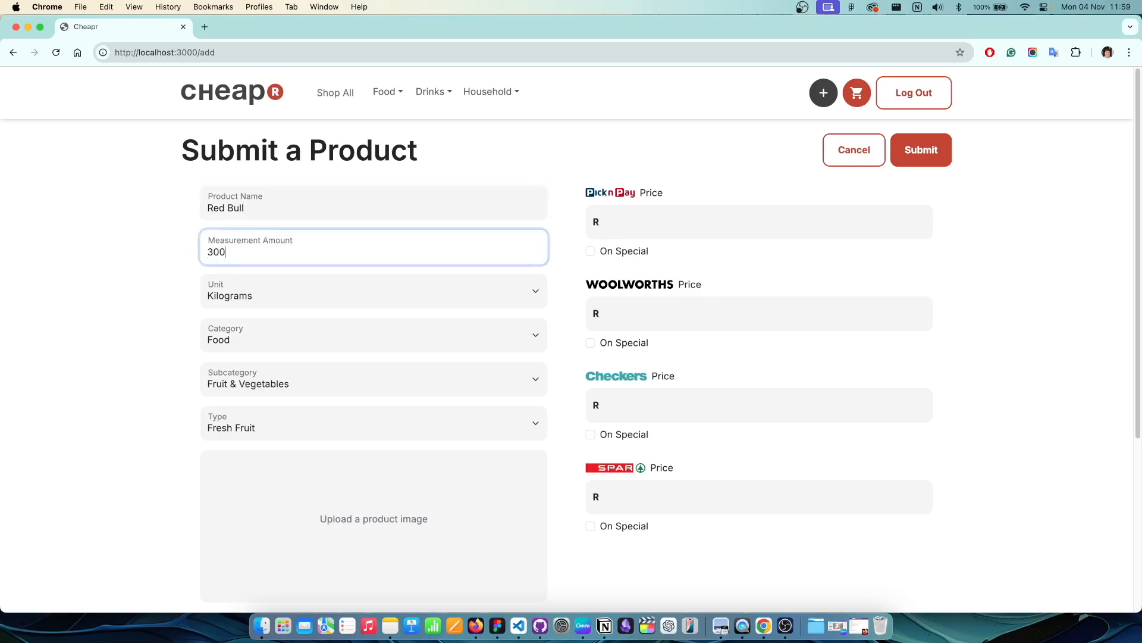
{"action": "left_click", "coordinate": [255, 292]}
{"action": "left_click", "coordinate": [255, 306]}
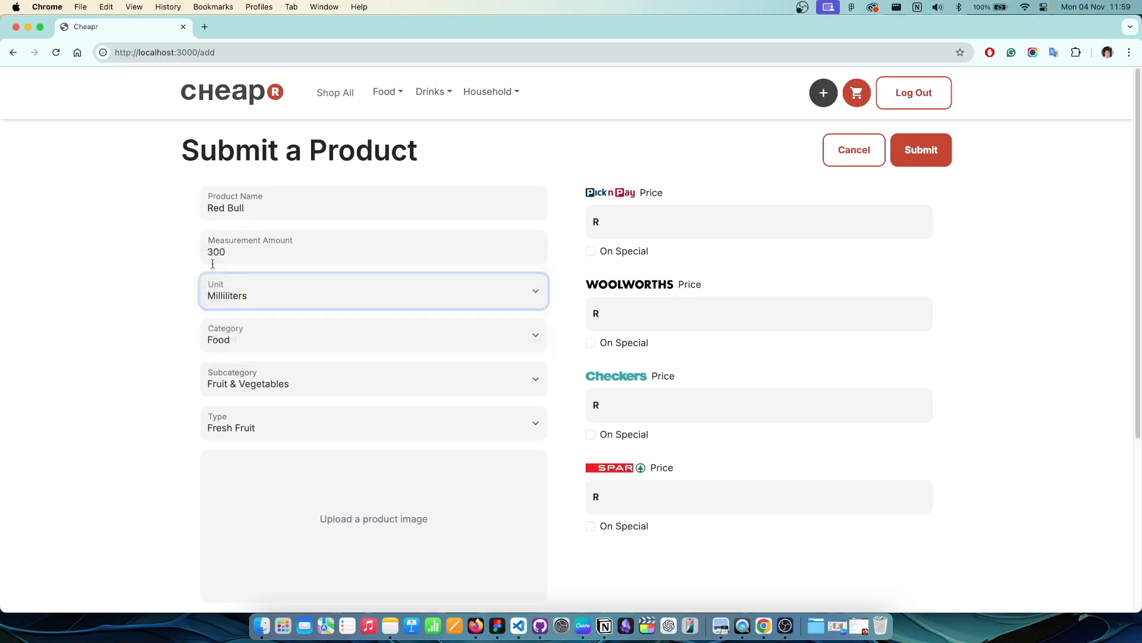
Step: Categorise it as Drinks > Non Alcoholic > Soft Drinks
{"action": "scroll", "coordinate": [226, 314], "scroll_direction": "down", "scroll_amount": 1}
{"action": "left_click", "coordinate": [227, 314]}
{"action": "left_click", "coordinate": [238, 327]}
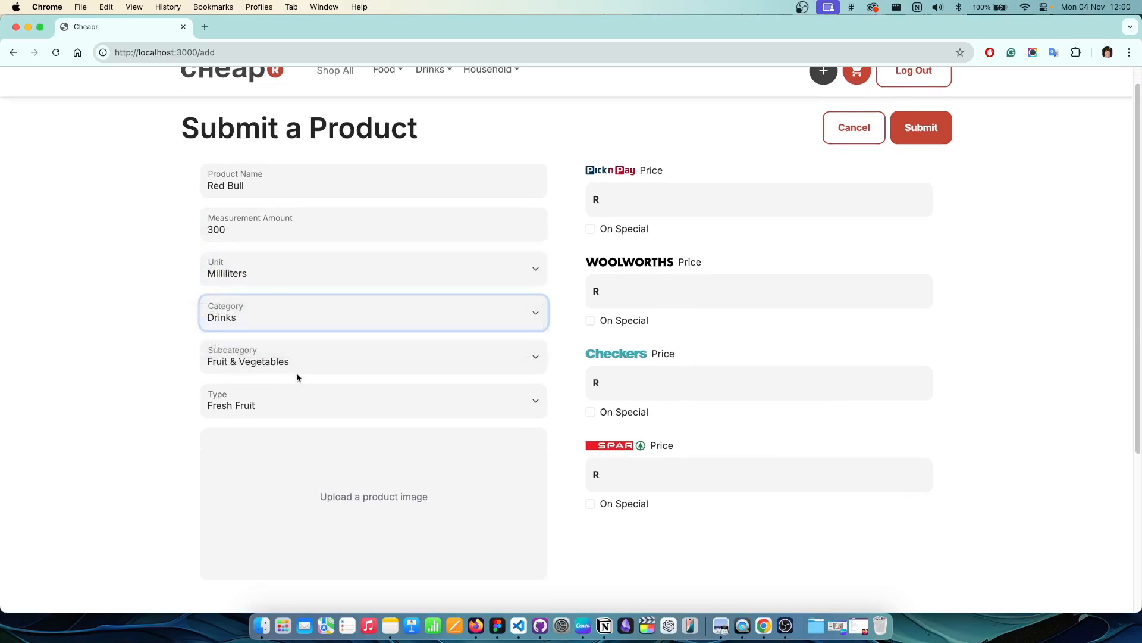
{"action": "left_click", "coordinate": [289, 361]}
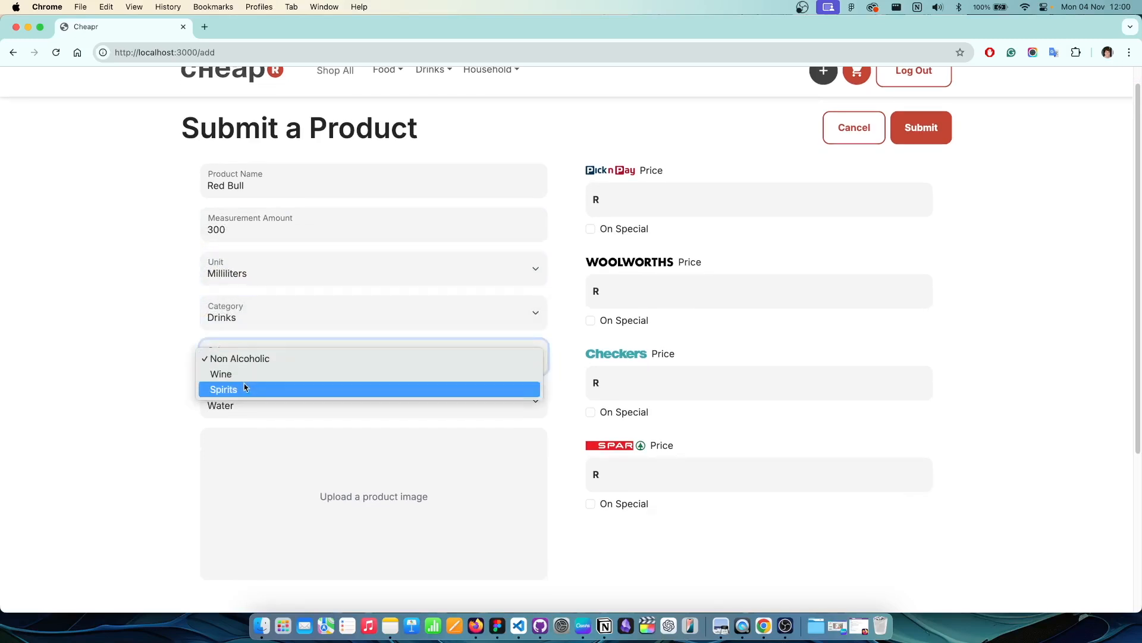
{"action": "left_click", "coordinate": [136, 382]}
{"action": "left_click", "coordinate": [266, 406]}
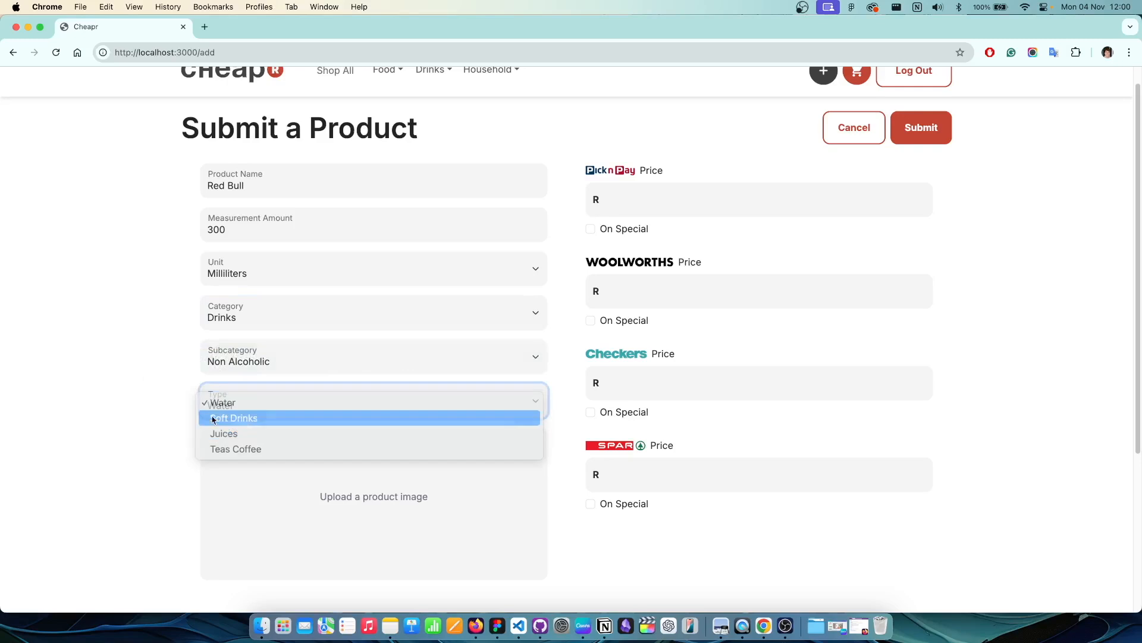
{"action": "left_click", "coordinate": [256, 416]}
Step: Upload redbull.webp as the product image
{"action": "scroll", "coordinate": [324, 454], "scroll_direction": "down", "scroll_amount": 3}
{"action": "left_click", "coordinate": [401, 426]}
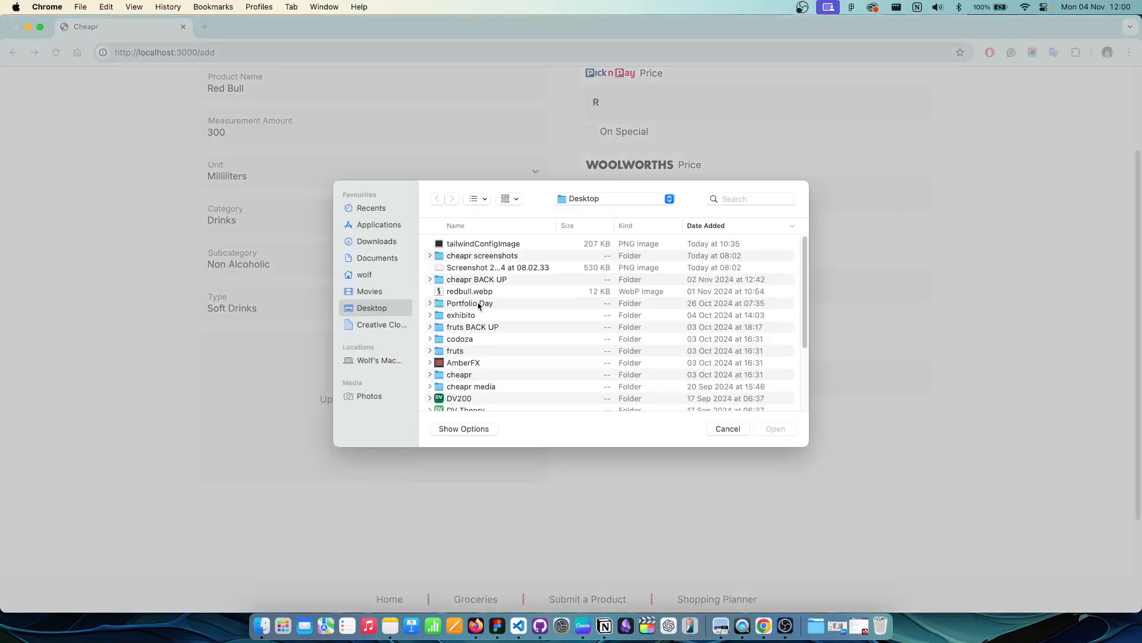
{"action": "left_click", "coordinate": [476, 291]}
{"action": "left_click", "coordinate": [776, 429]}
{"action": "scroll", "coordinate": [686, 238], "scroll_direction": "up", "scroll_amount": 4}
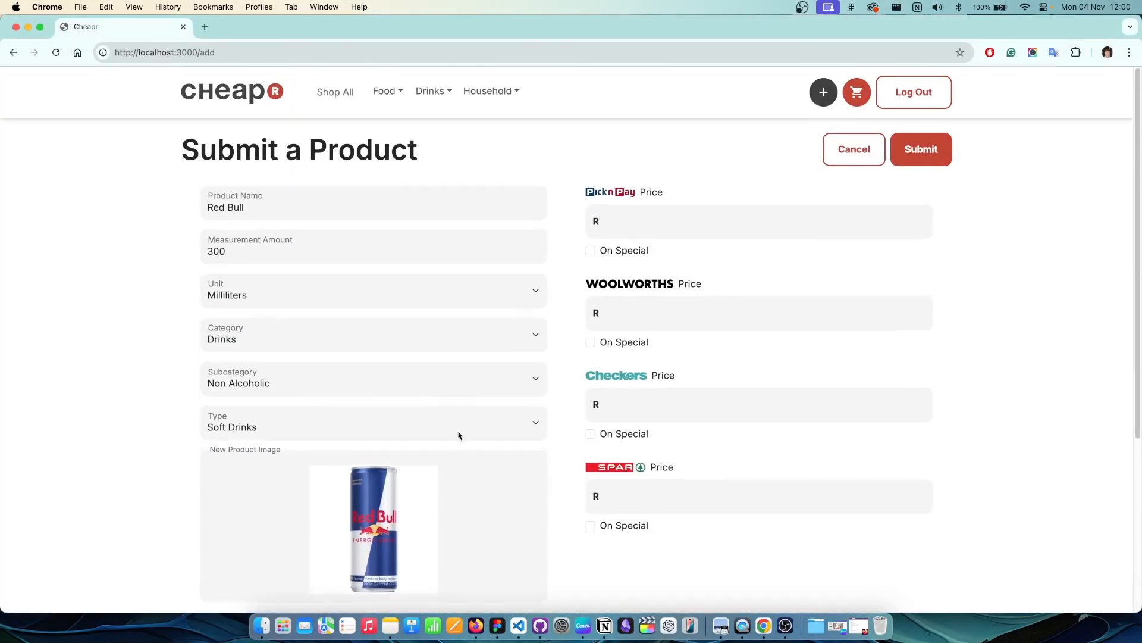
Step: Fill in the store prices, including 69.99 at Woolworths
{"action": "left_click", "coordinate": [687, 218]}
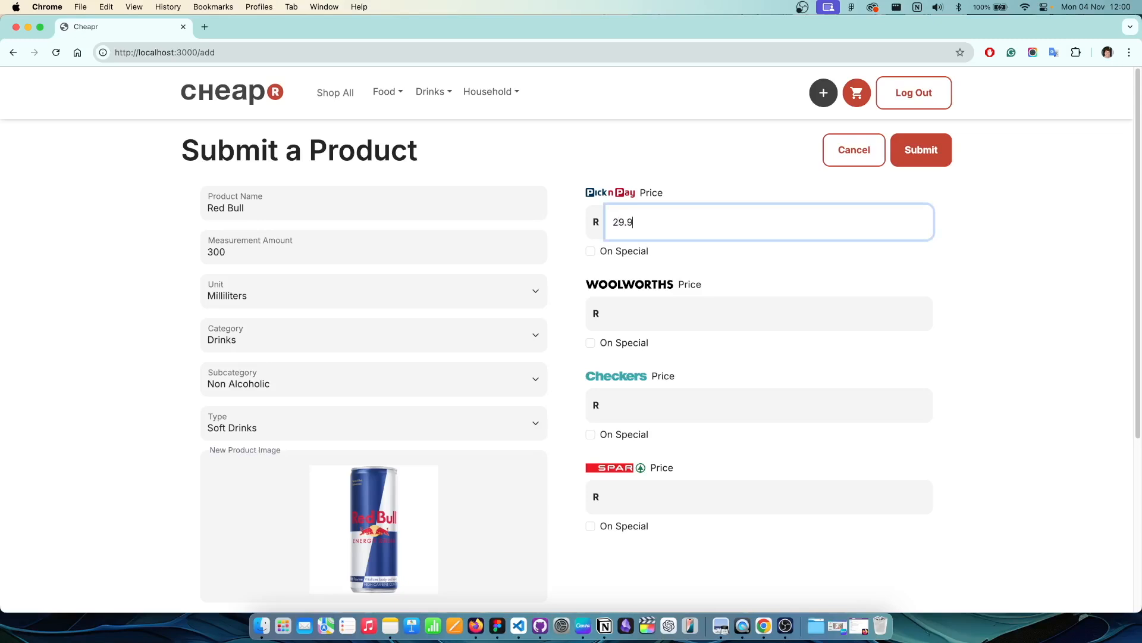
{"action": "left_click", "coordinate": [687, 299]}
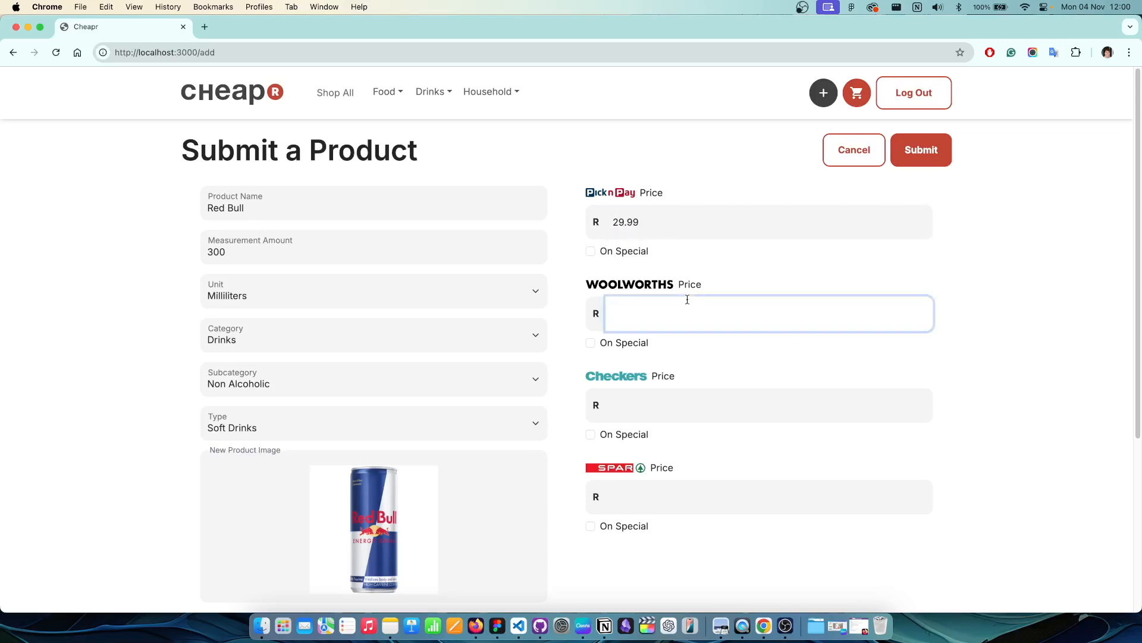
{"action": "type", "text": "69.99"}
{"action": "scroll", "coordinate": [684, 333], "scroll_direction": "down", "scroll_amount": 1}
{"action": "left_click", "coordinate": [628, 383]}
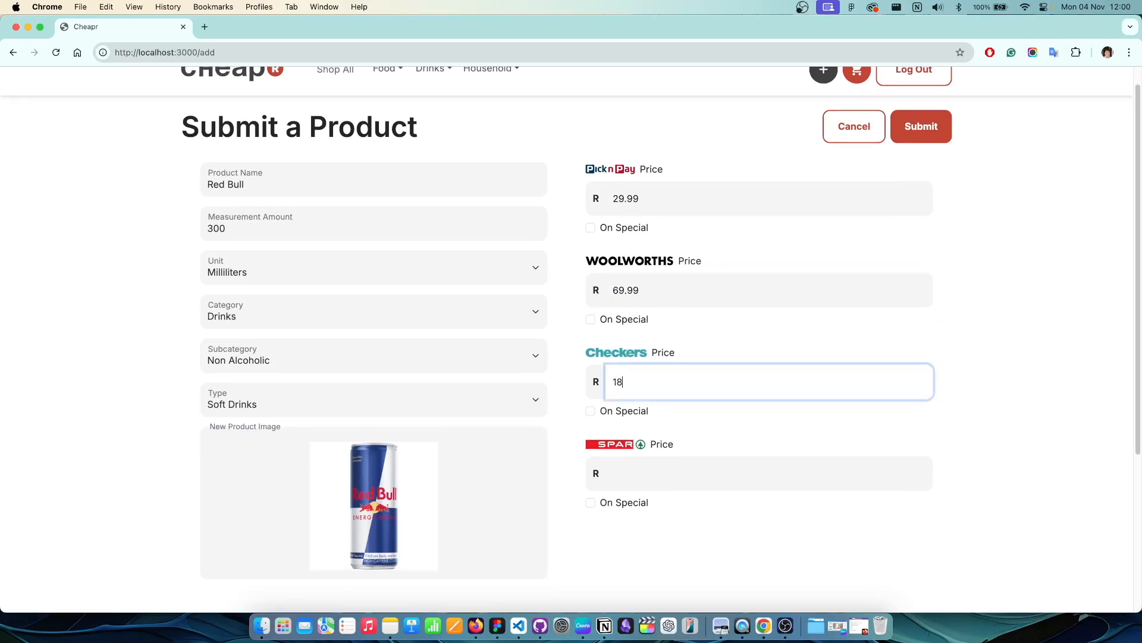
Step: Mark the Checkers price on special until 2024/12/07 and submit the product
{"action": "left_click", "coordinate": [631, 411]}
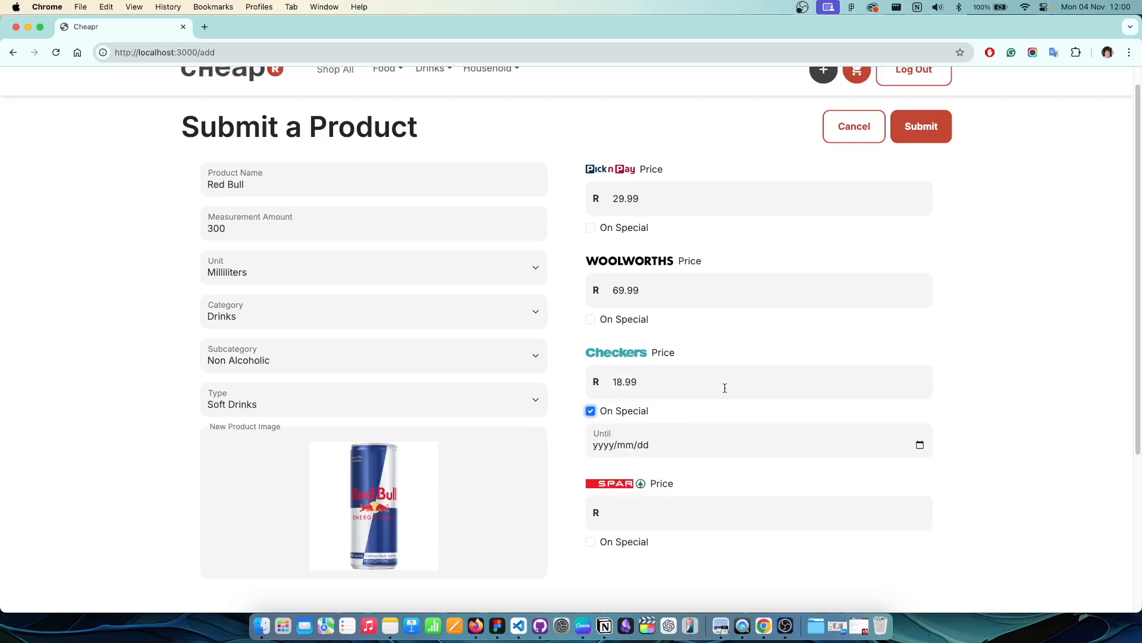
{"action": "left_click", "coordinate": [920, 444]}
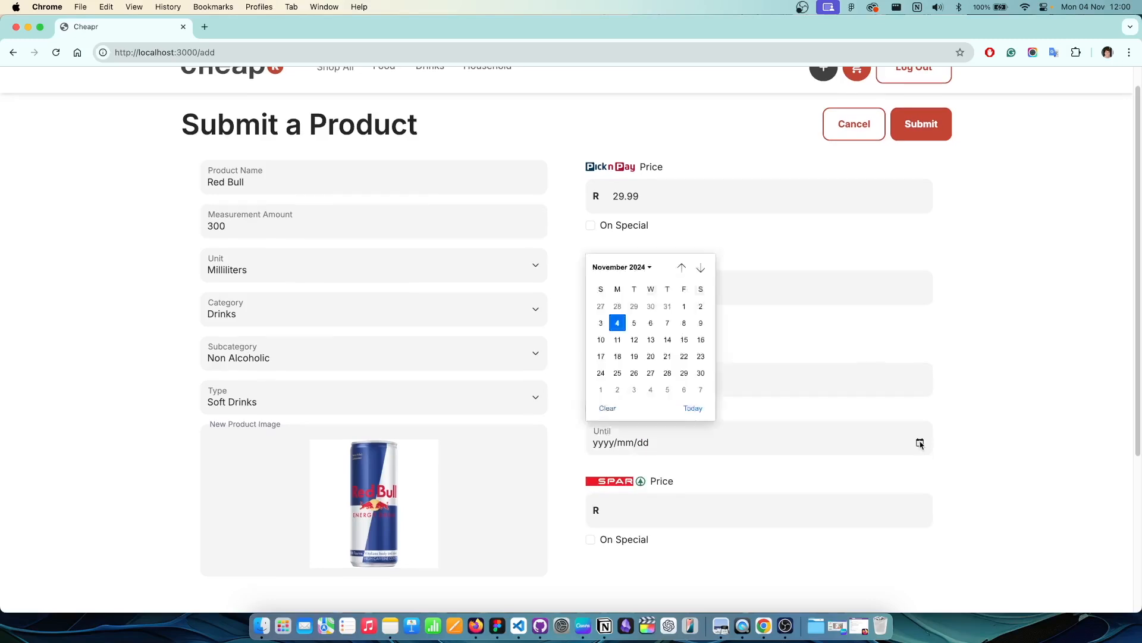
{"action": "left_click", "coordinate": [701, 389]}
{"action": "scroll", "coordinate": [740, 443], "scroll_direction": "down", "scroll_amount": 3}
{"action": "scroll", "coordinate": [989, 275], "scroll_direction": "up", "scroll_amount": 3}
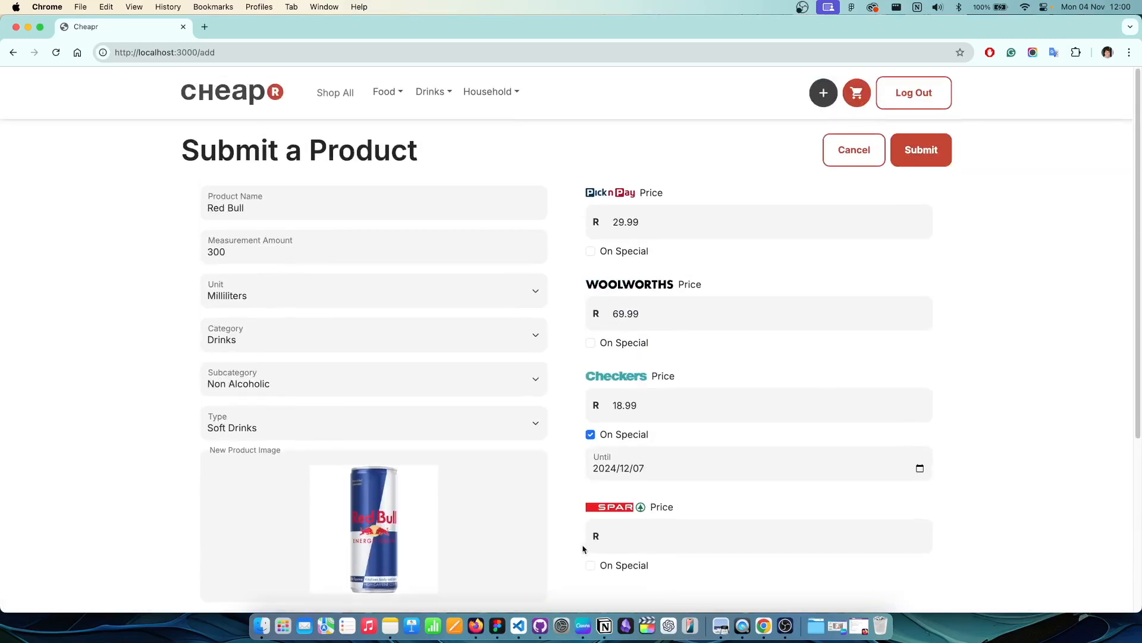
{"action": "scroll", "coordinate": [672, 541], "scroll_direction": "down", "scroll_amount": 3}
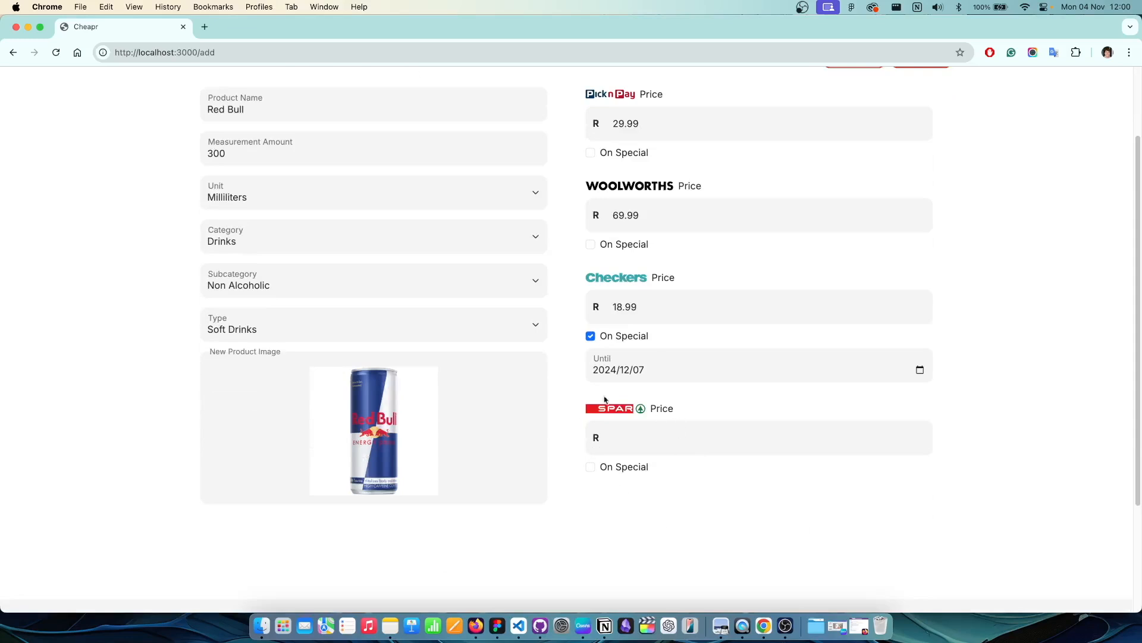
{"action": "scroll", "coordinate": [655, 443], "scroll_direction": "up", "scroll_amount": 3}
{"action": "left_click", "coordinate": [917, 160]}
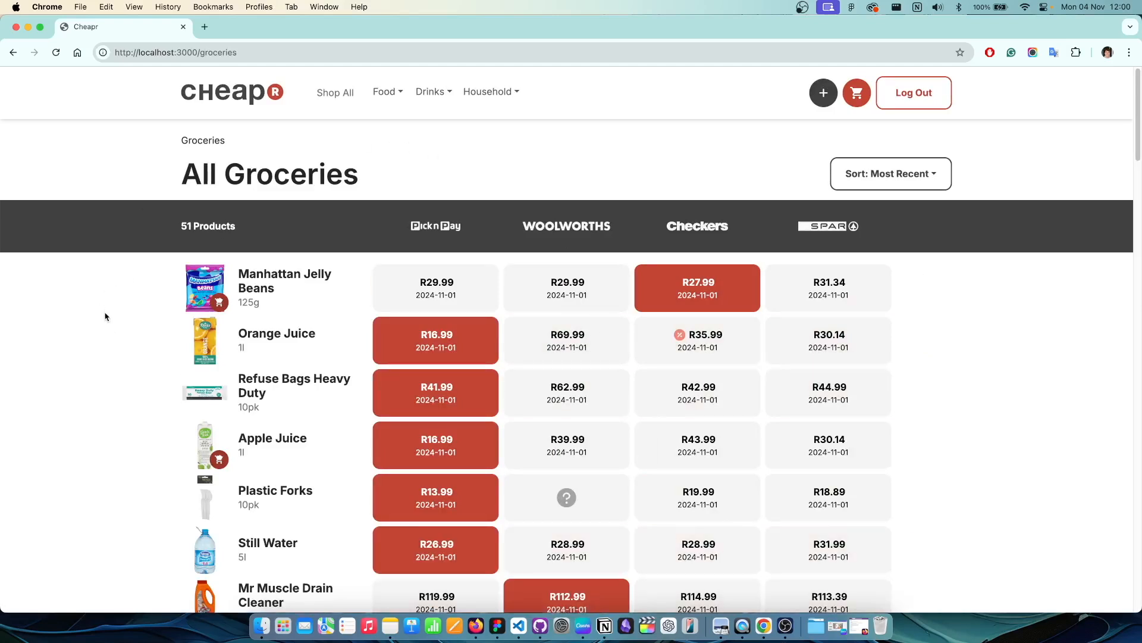
Step: Open the Store Planner from the cart icon once the groceries list loads
{"action": "left_click", "coordinate": [859, 95]}
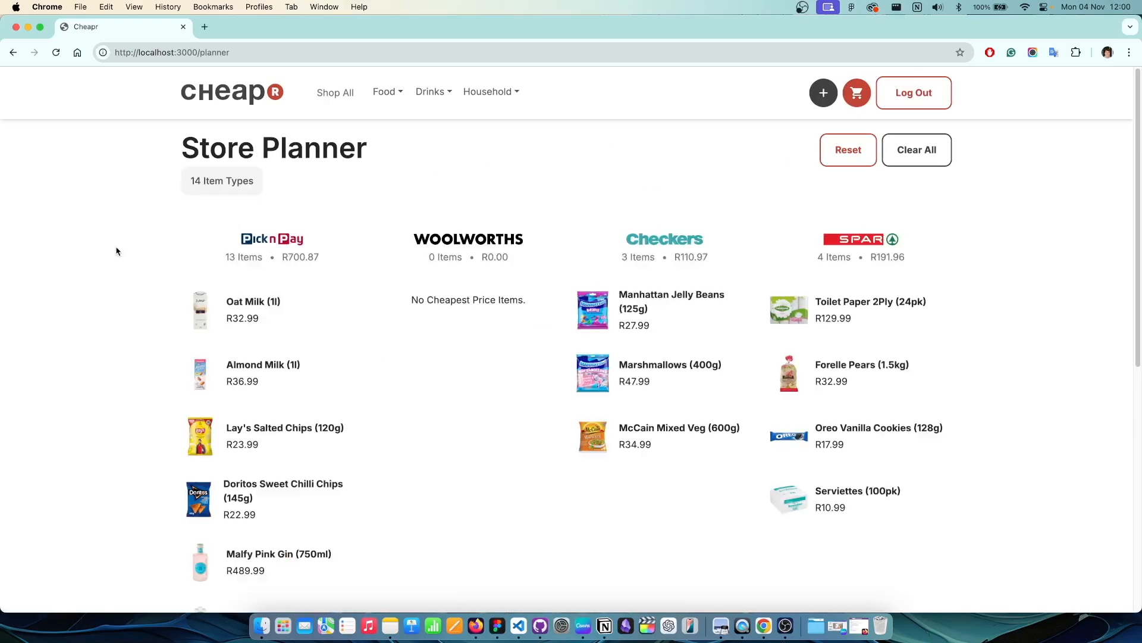
Step: Raise the Oat Milk quantity in the store planner to 3
{"action": "scroll", "coordinate": [116, 253], "scroll_direction": "down", "scroll_amount": 6}
{"action": "scroll", "coordinate": [115, 265], "scroll_direction": "up", "scroll_amount": 4}
{"action": "scroll", "coordinate": [117, 280], "scroll_direction": "up", "scroll_amount": 3}
{"action": "scroll", "coordinate": [357, 259], "scroll_direction": "down", "scroll_amount": 5}
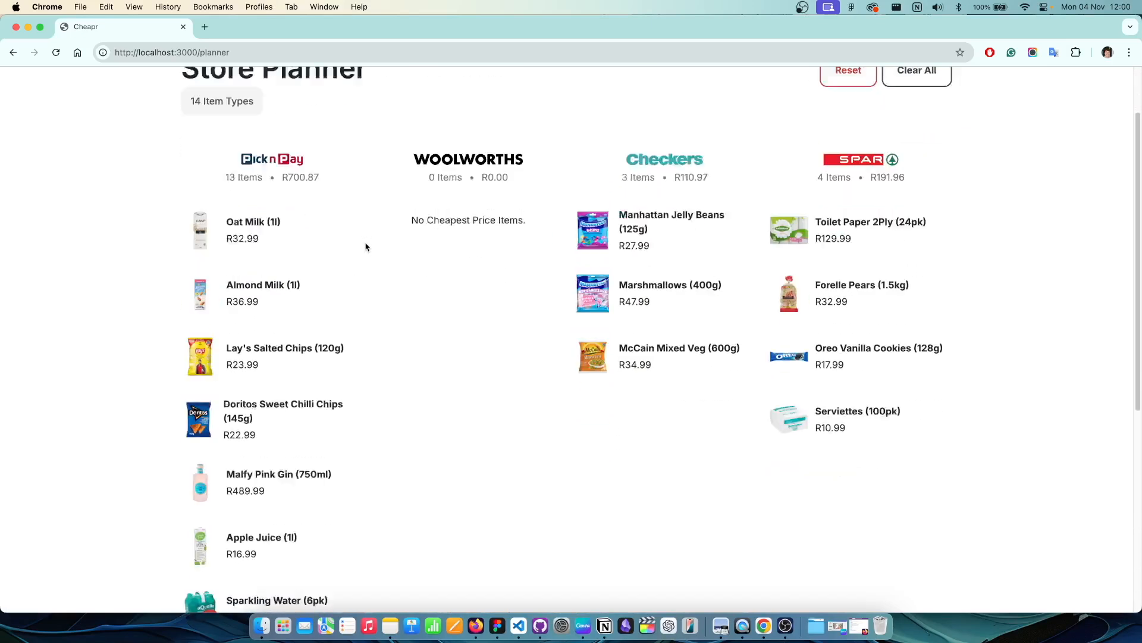
{"action": "scroll", "coordinate": [506, 291], "scroll_direction": "up", "scroll_amount": 2}
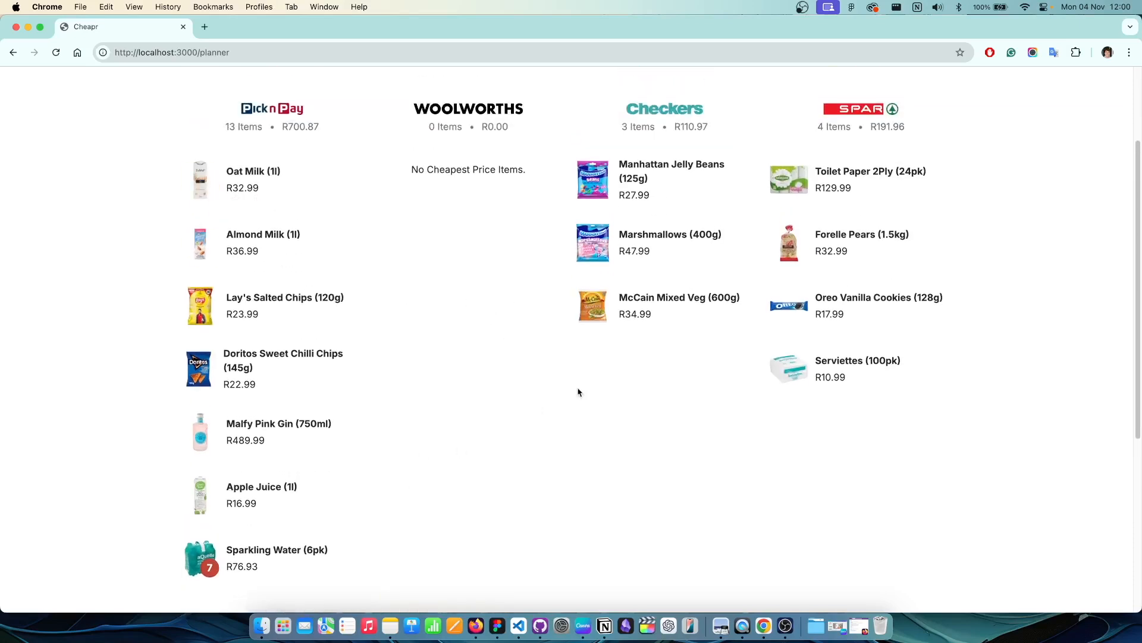
{"action": "scroll", "coordinate": [332, 390], "scroll_direction": "down", "scroll_amount": 3}
{"action": "scroll", "coordinate": [276, 327], "scroll_direction": "up", "scroll_amount": 5}
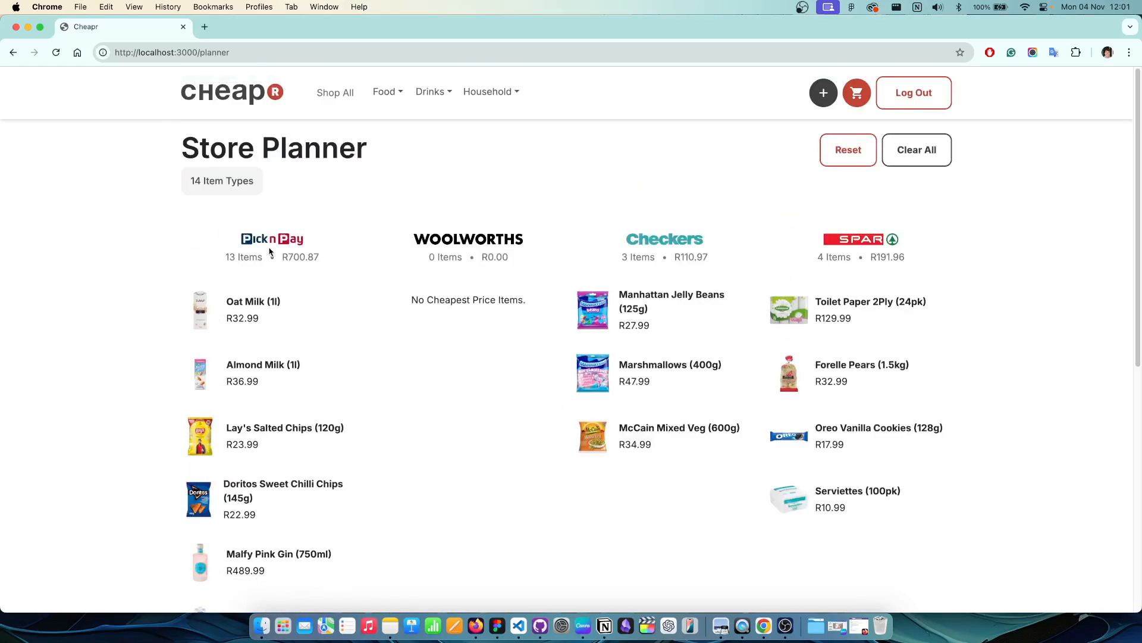
{"action": "left_click", "coordinate": [256, 306]}
{"action": "left_click", "coordinate": [256, 306]}
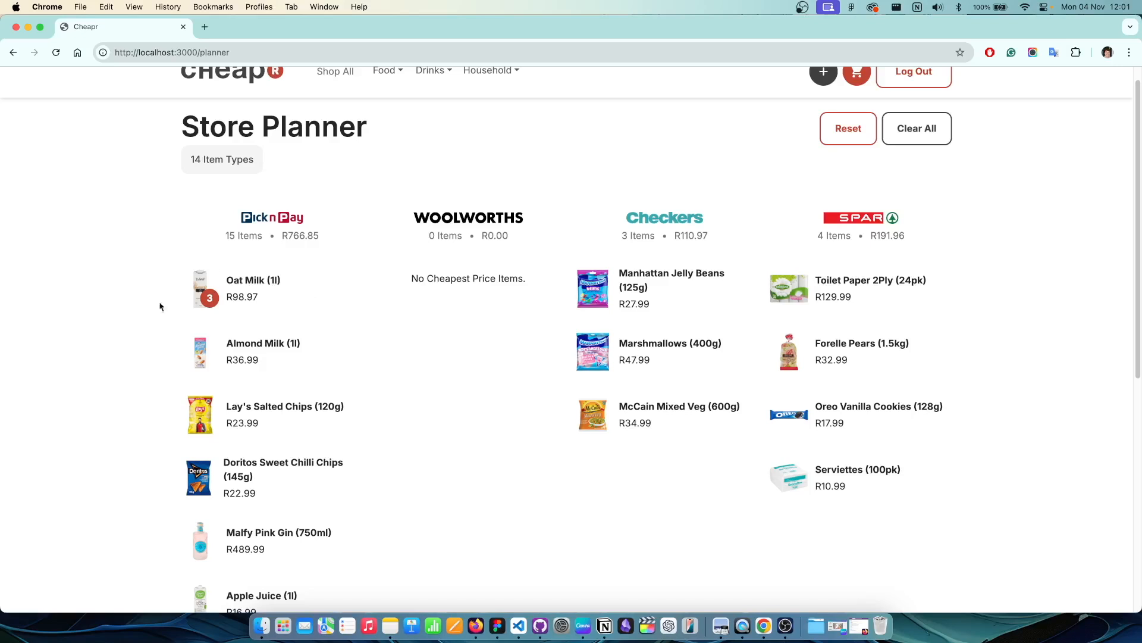
Step: Check the planner total, then delete Almond Milk from the Pick n Pay list
{"action": "scroll", "coordinate": [443, 336], "scroll_direction": "down", "scroll_amount": 5}
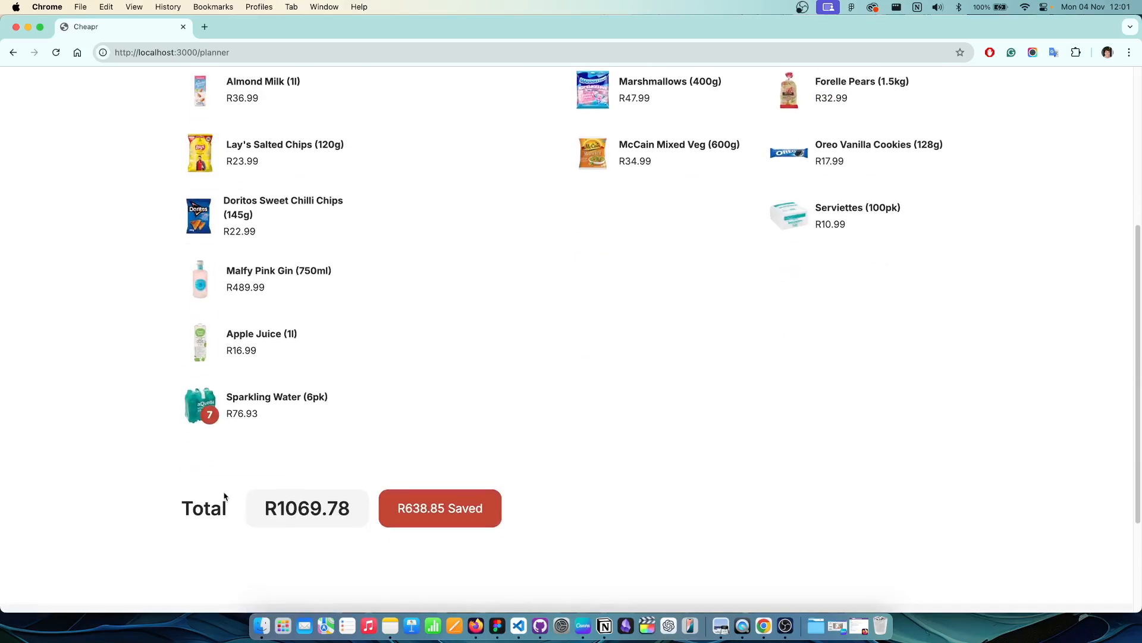
{"action": "left_click_drag", "start_coordinate": [258, 506], "coordinate": [405, 514]}
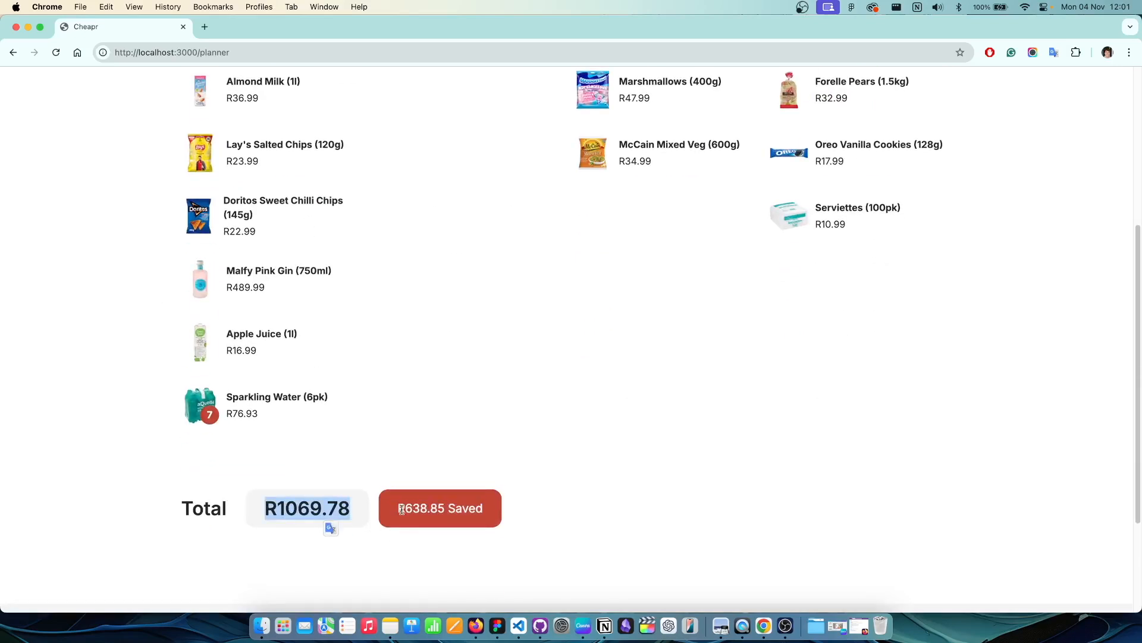
{"action": "left_click", "coordinate": [402, 509]}
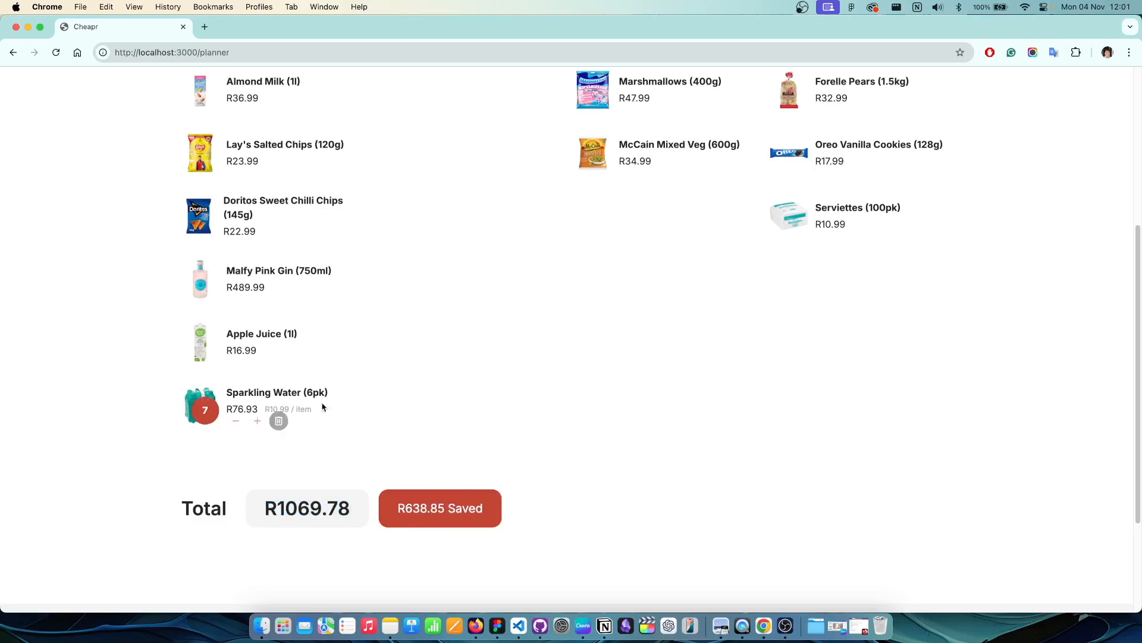
{"action": "scroll", "coordinate": [355, 339], "scroll_direction": "up", "scroll_amount": 2}
{"action": "scroll", "coordinate": [354, 339], "scroll_direction": "down", "scroll_amount": 1}
{"action": "mouse_move", "coordinate": [203, 494]}
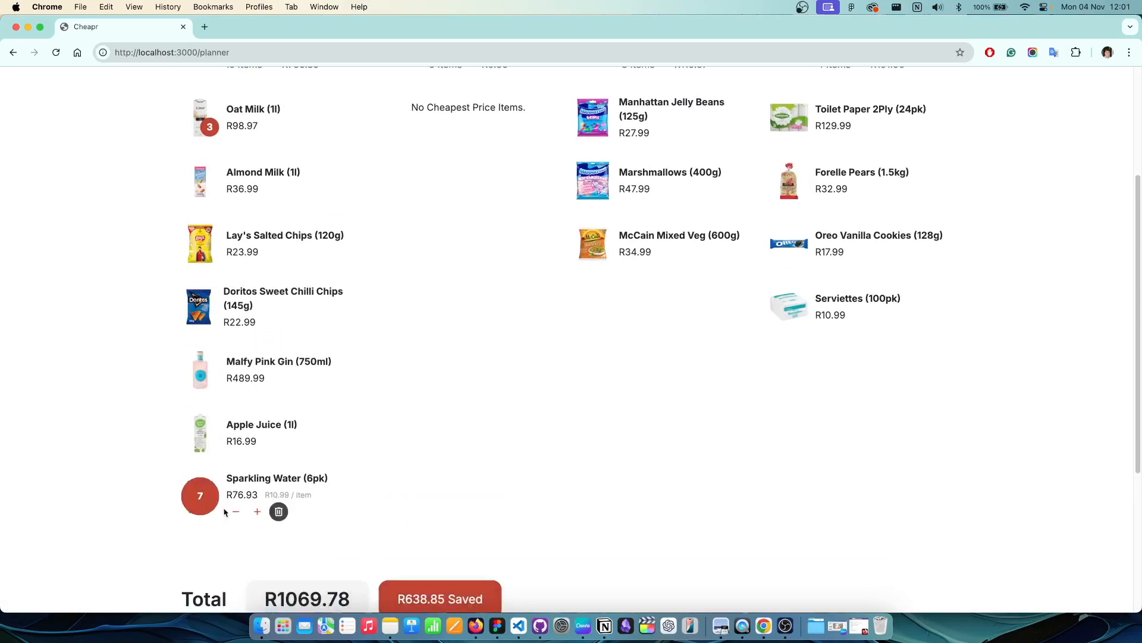
{"action": "scroll", "coordinate": [262, 351], "scroll_direction": "up", "scroll_amount": 4}
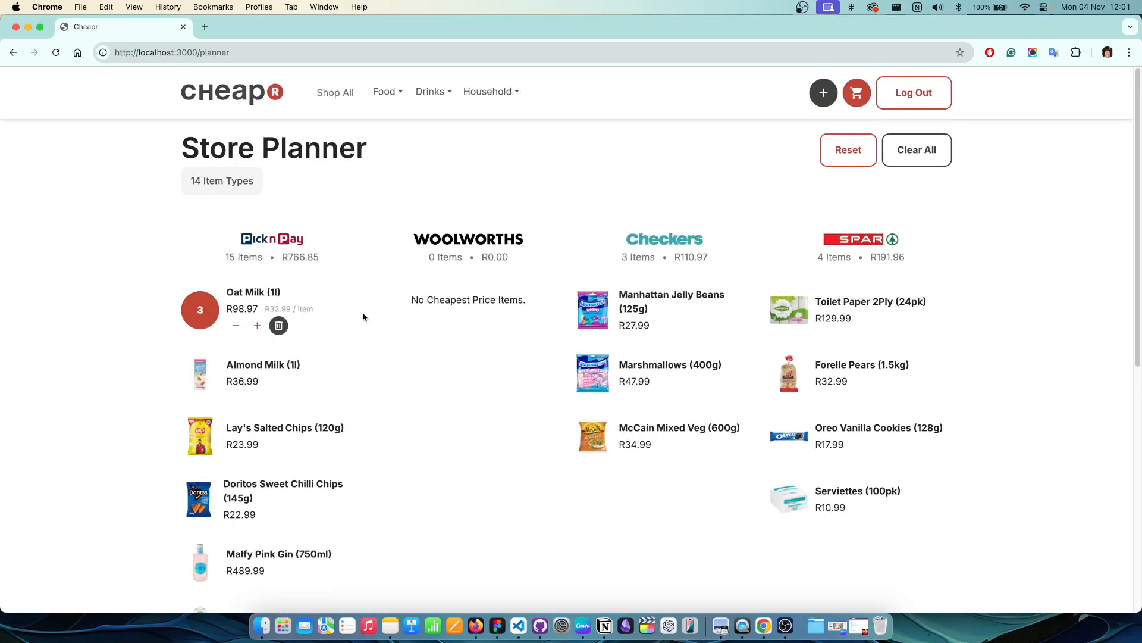
{"action": "scroll", "coordinate": [430, 338], "scroll_direction": "down", "scroll_amount": 2}
{"action": "scroll", "coordinate": [413, 332], "scroll_direction": "down", "scroll_amount": 1}
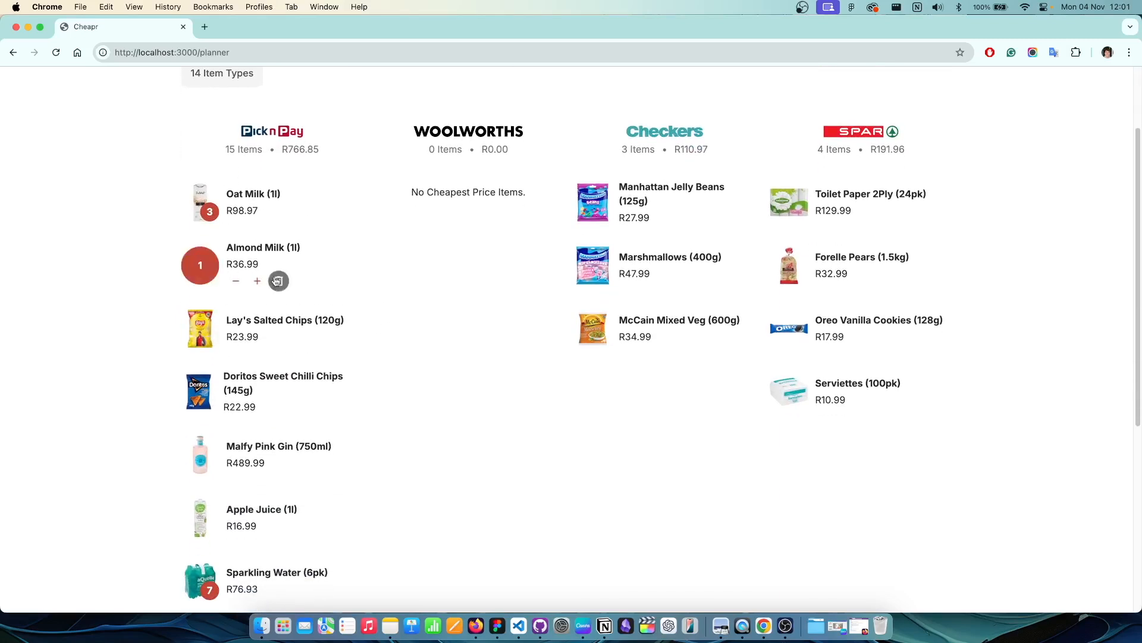
{"action": "left_click", "coordinate": [279, 281]}
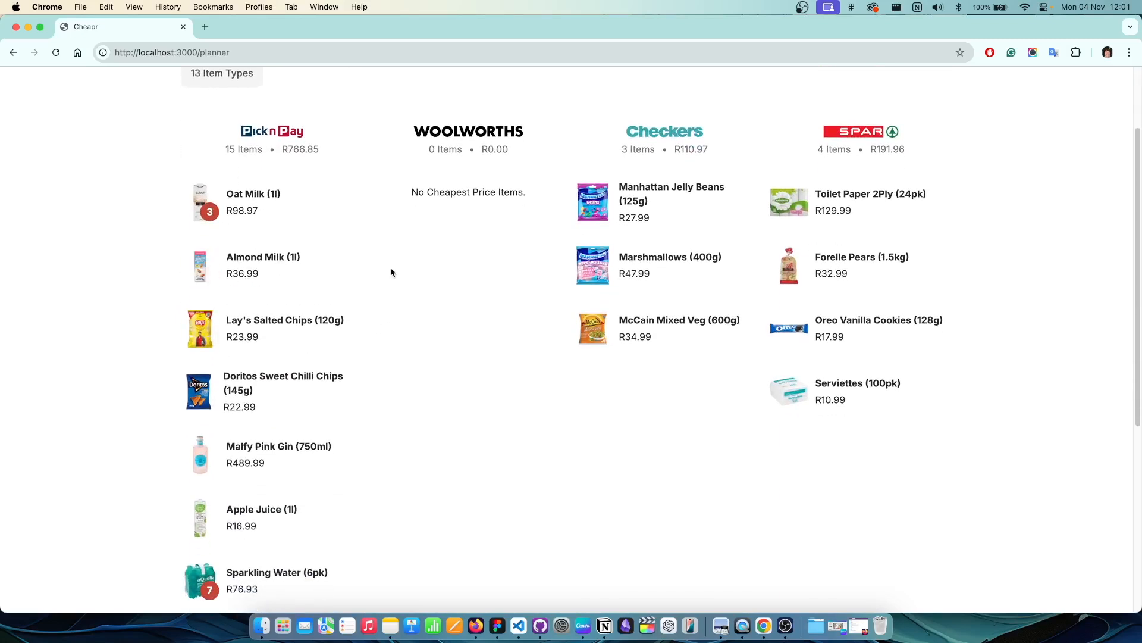
{"action": "left_click", "coordinate": [279, 277]}
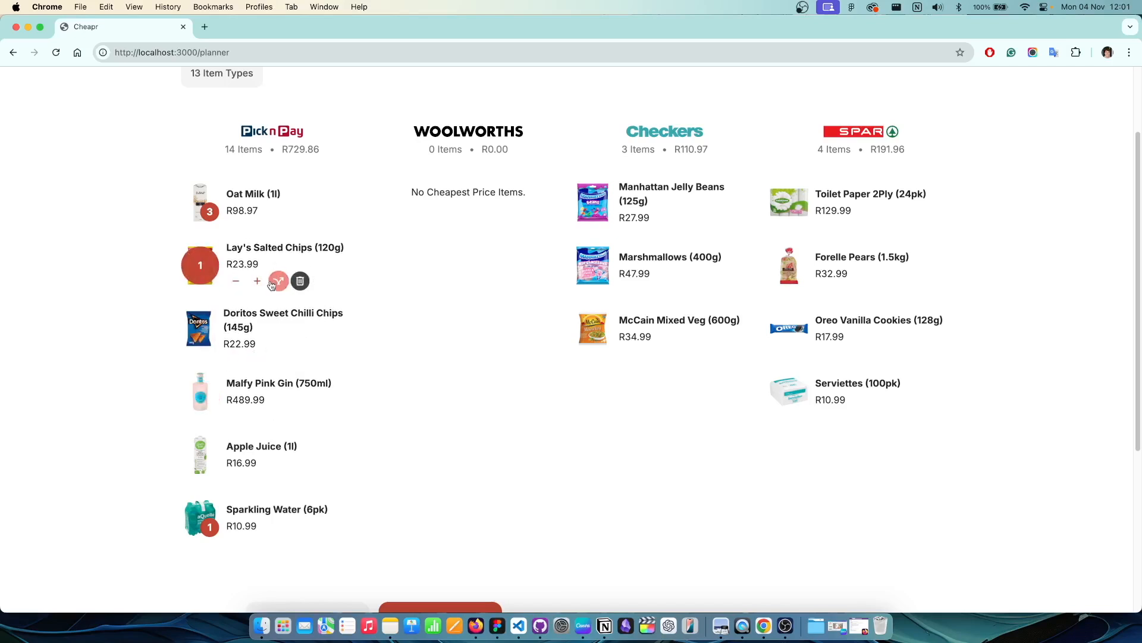
Step: Move Lay's Salted Chips to Woolworths and Doritos Sweet Chilli Chips to Checkers
{"action": "left_click", "coordinate": [279, 281]}
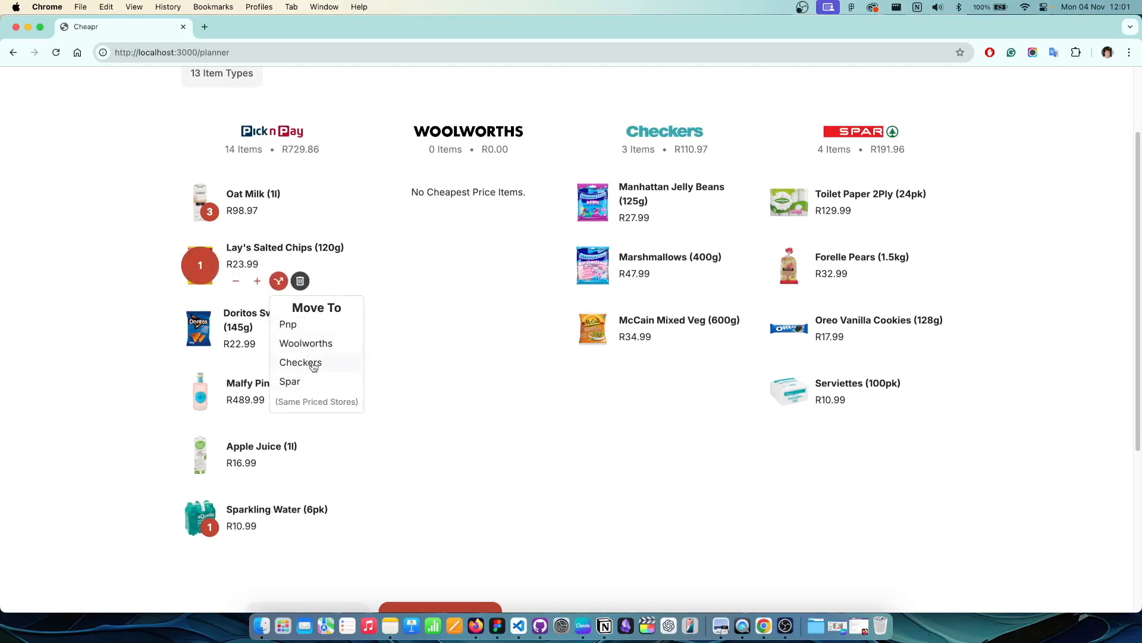
{"action": "left_click", "coordinate": [312, 348]}
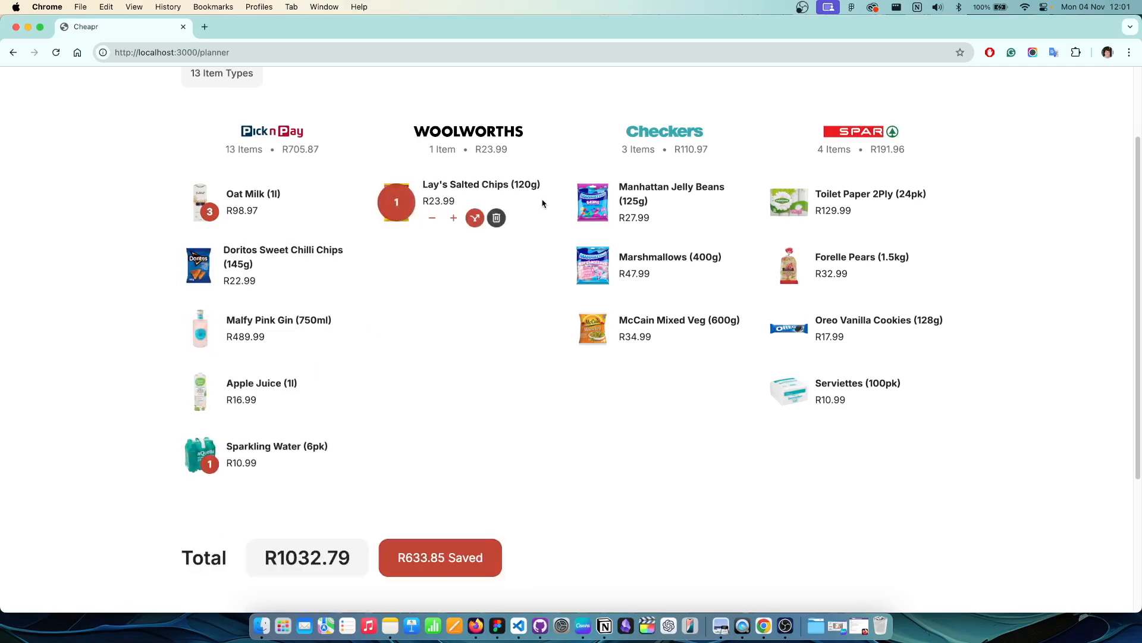
{"action": "left_click", "coordinate": [275, 288]}
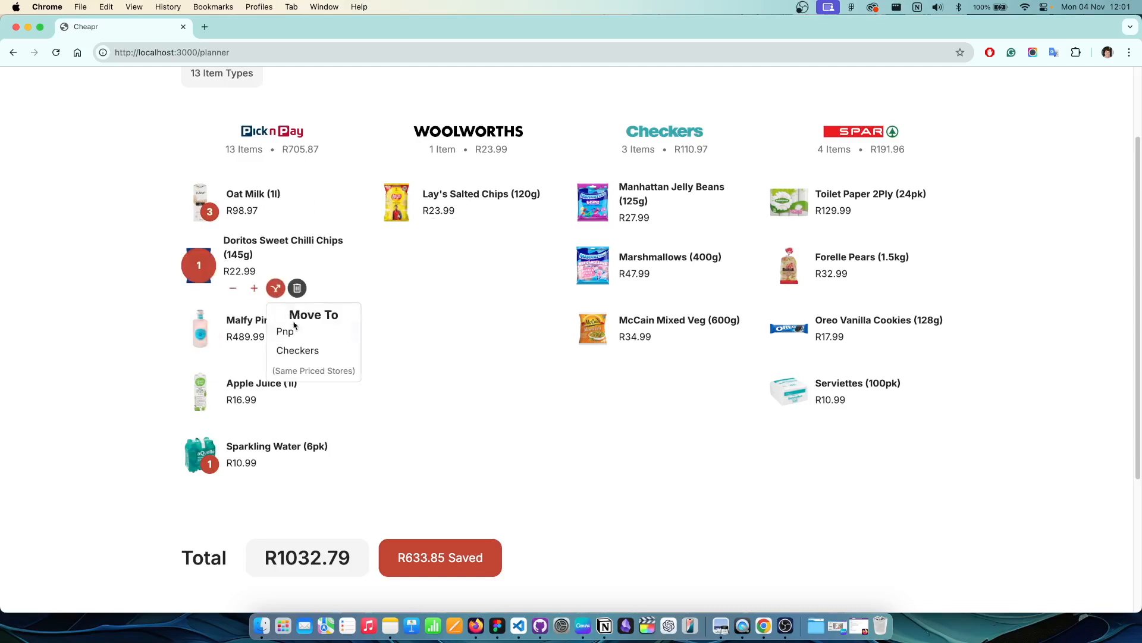
{"action": "left_click", "coordinate": [315, 355]}
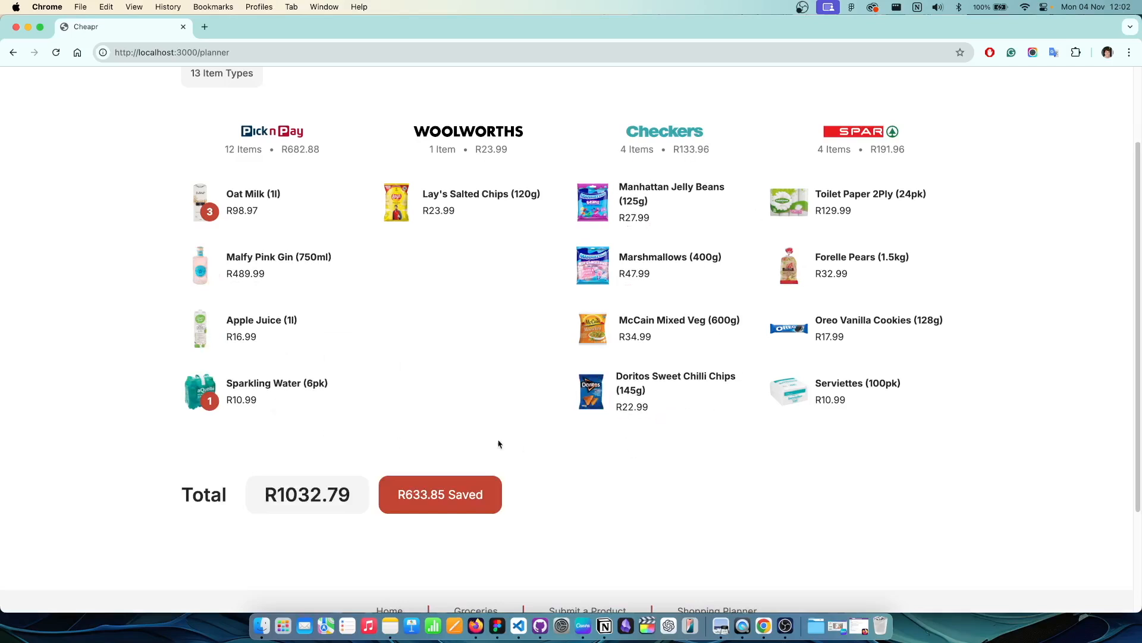
Step: Restore the planner's original store arrangement
{"action": "scroll", "coordinate": [469, 368], "scroll_direction": "up", "scroll_amount": 1}
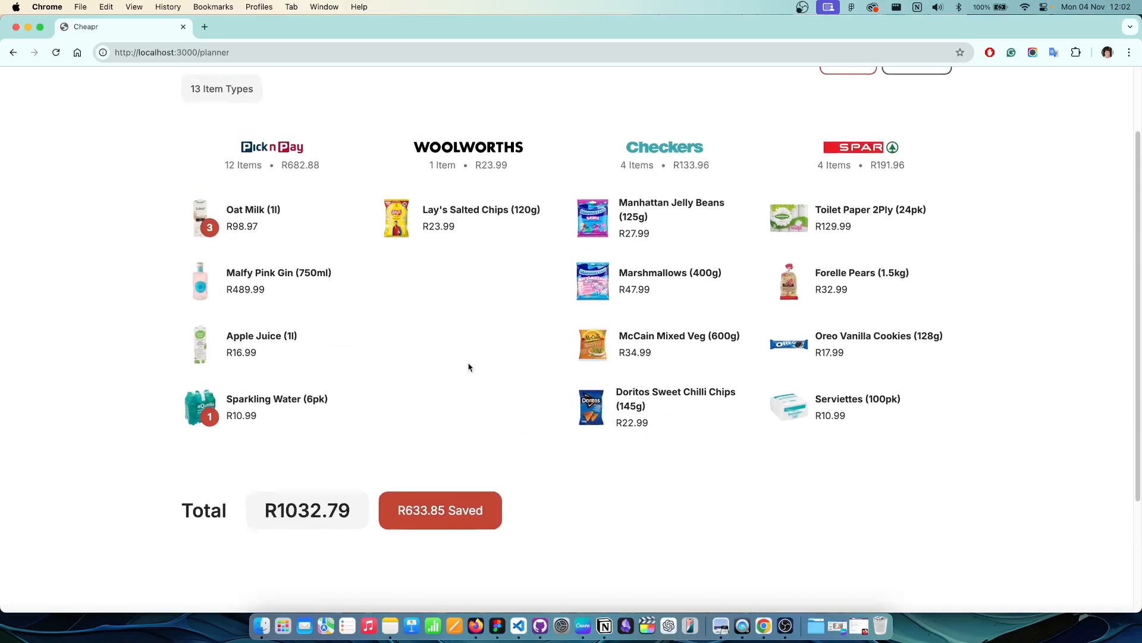
{"action": "scroll", "coordinate": [469, 367], "scroll_direction": "up", "scroll_amount": 3}
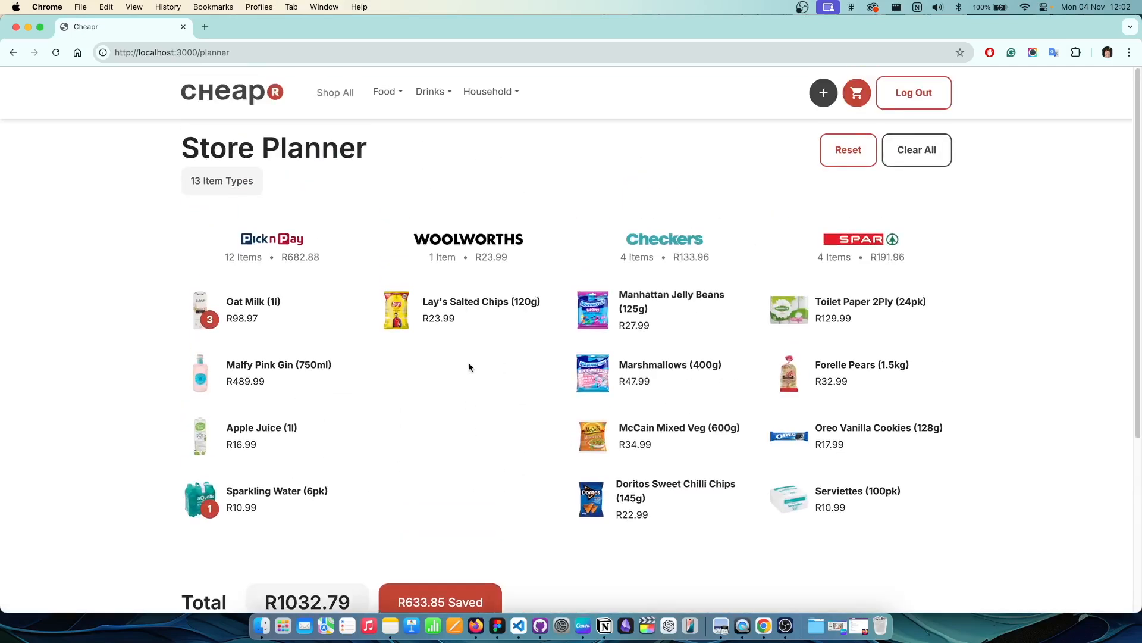
{"action": "left_click", "coordinate": [840, 156]}
Step: Clear All so every store list is empty and the total reads R0.00
{"action": "scroll", "coordinate": [392, 391], "scroll_direction": "down", "scroll_amount": 3}
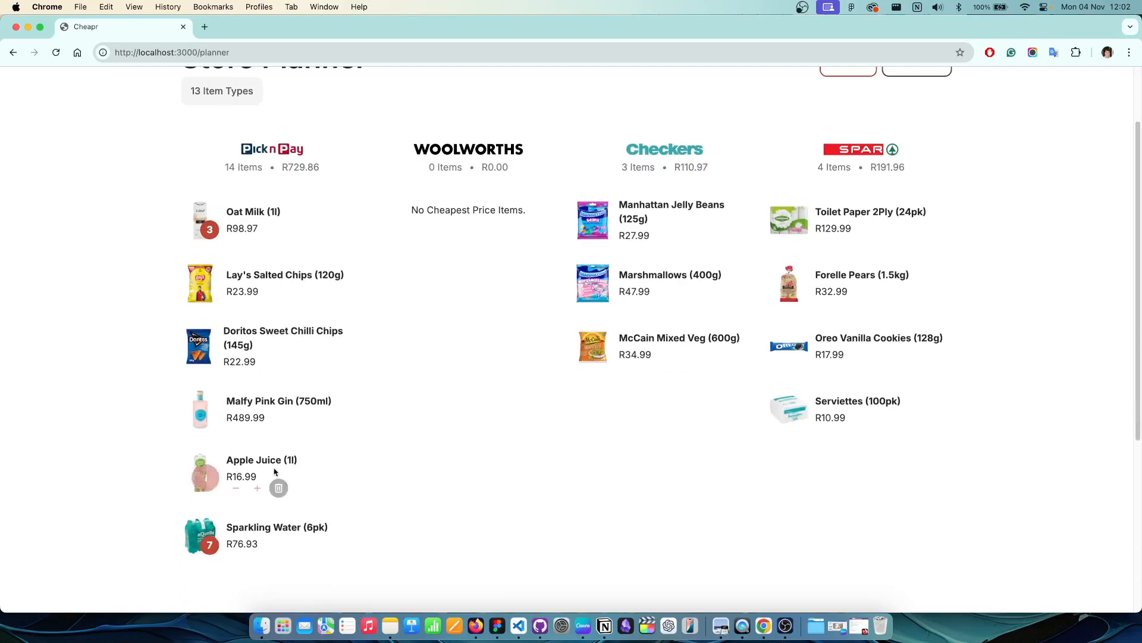
{"action": "scroll", "coordinate": [454, 398], "scroll_direction": "up", "scroll_amount": 3}
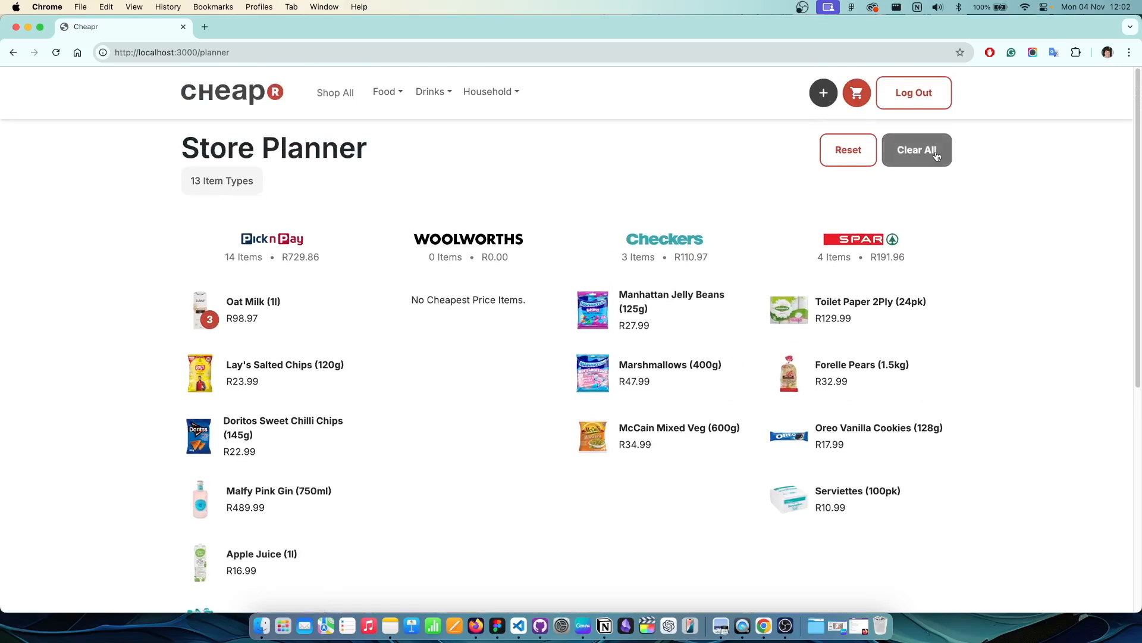
{"action": "left_click", "coordinate": [936, 154]}
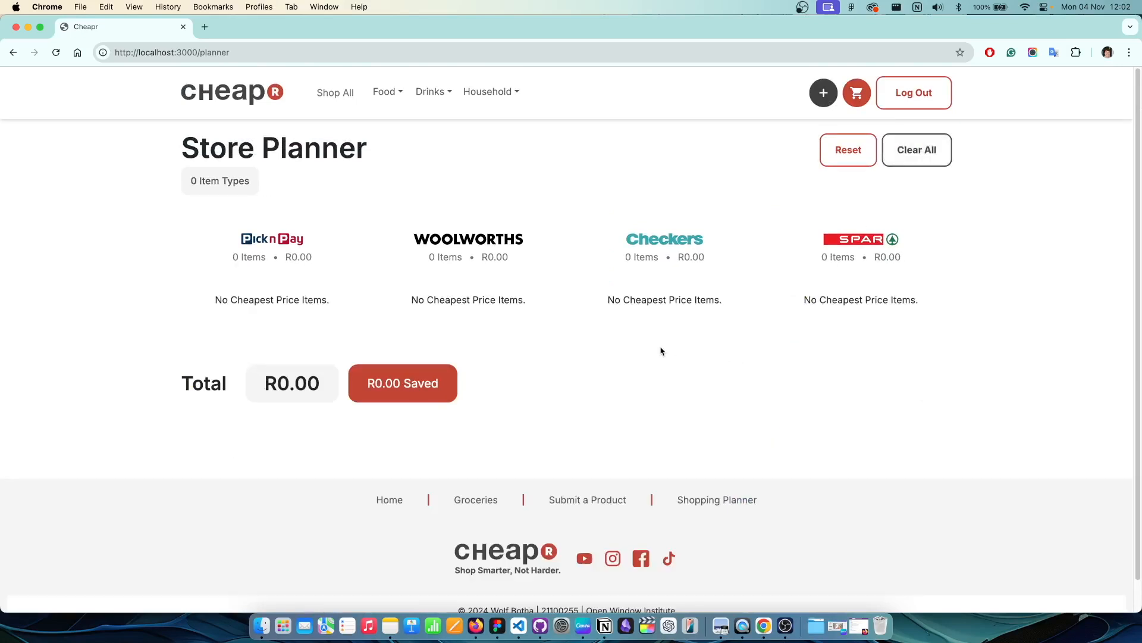
Step: Log out and sign back in with the admin account's email and password
{"action": "left_click", "coordinate": [920, 105]}
{"action": "left_click", "coordinate": [519, 303]}
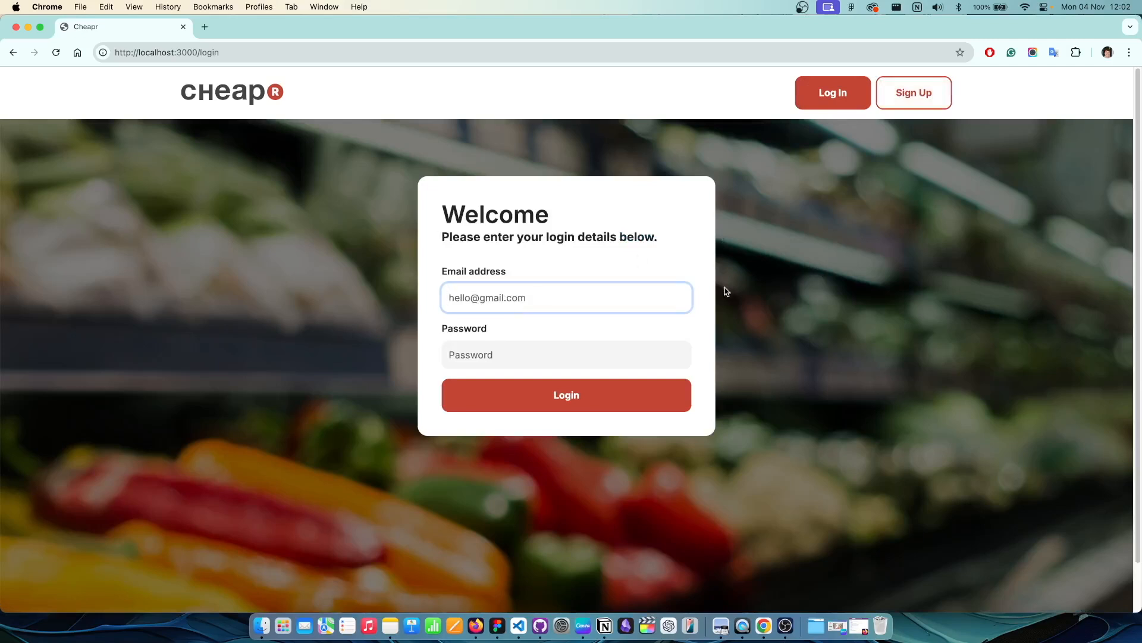
{"action": "left_click", "coordinate": [629, 360]}
{"action": "type", "text": "a"}
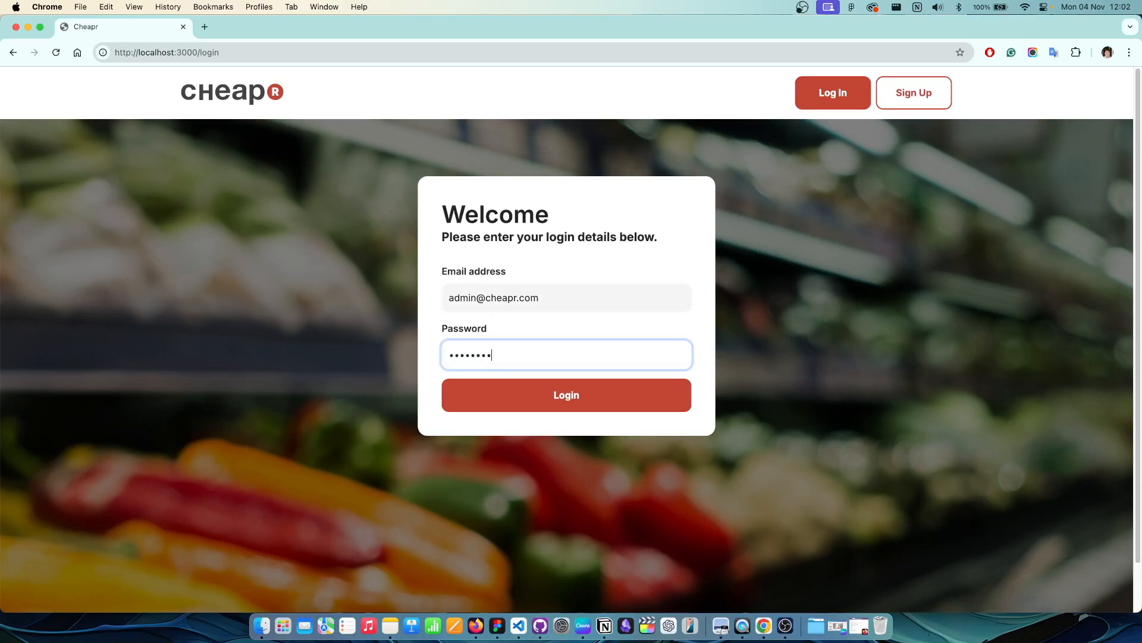
{"action": "left_click", "coordinate": [584, 400]}
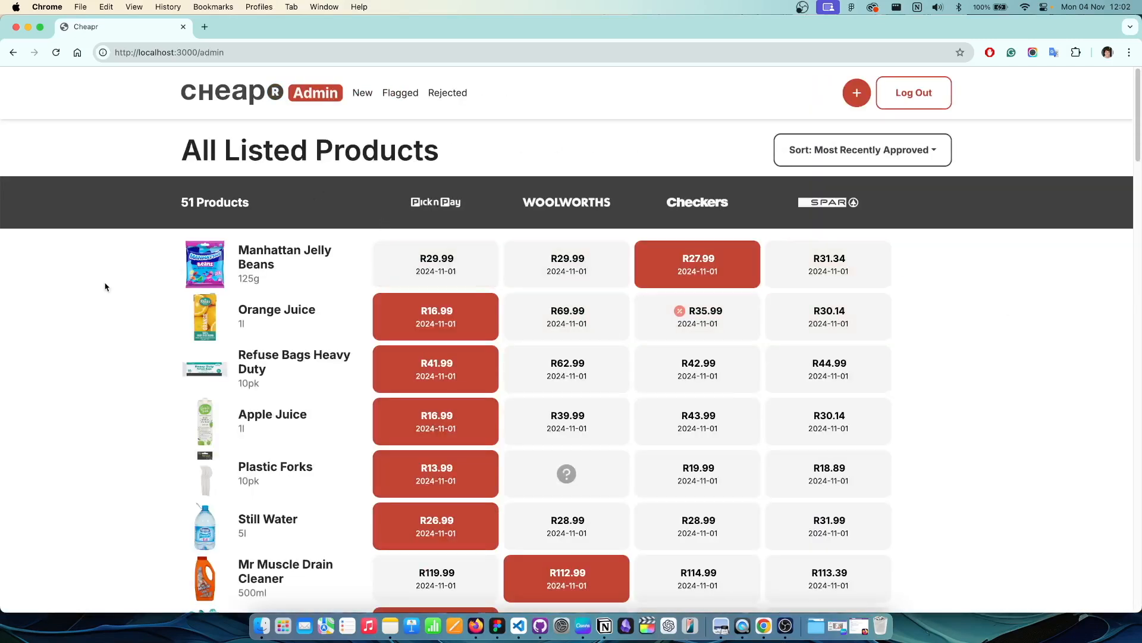
Step: Open the edit form for Manhattan Jelly Beans and cancel without saving
{"action": "scroll", "coordinate": [113, 280], "scroll_direction": "down", "scroll_amount": 1}
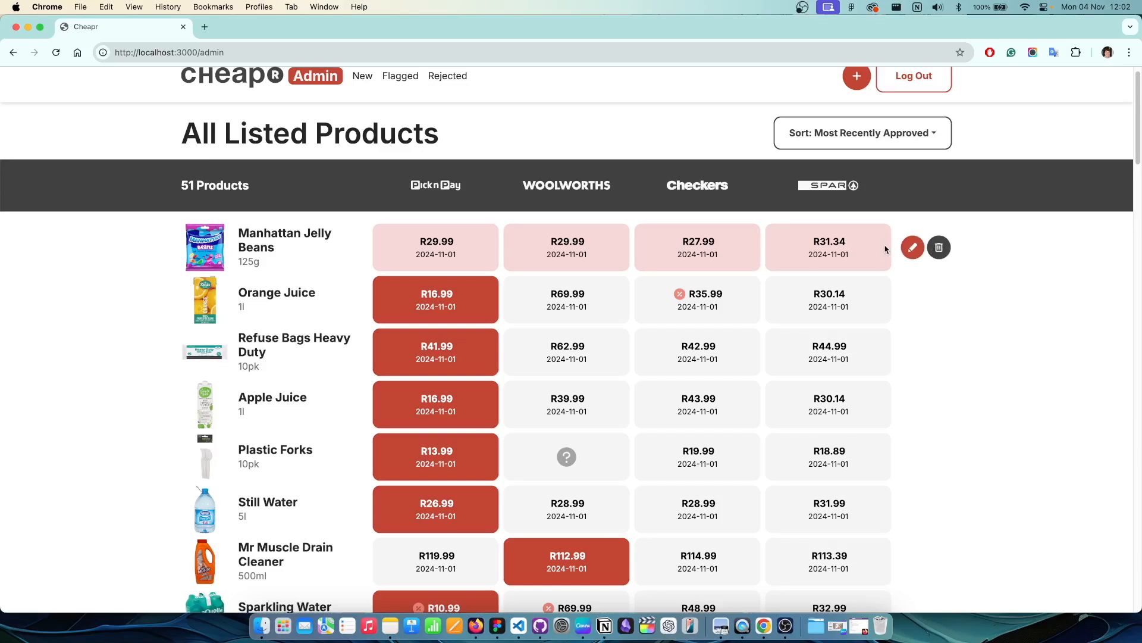
{"action": "left_click", "coordinate": [913, 247]}
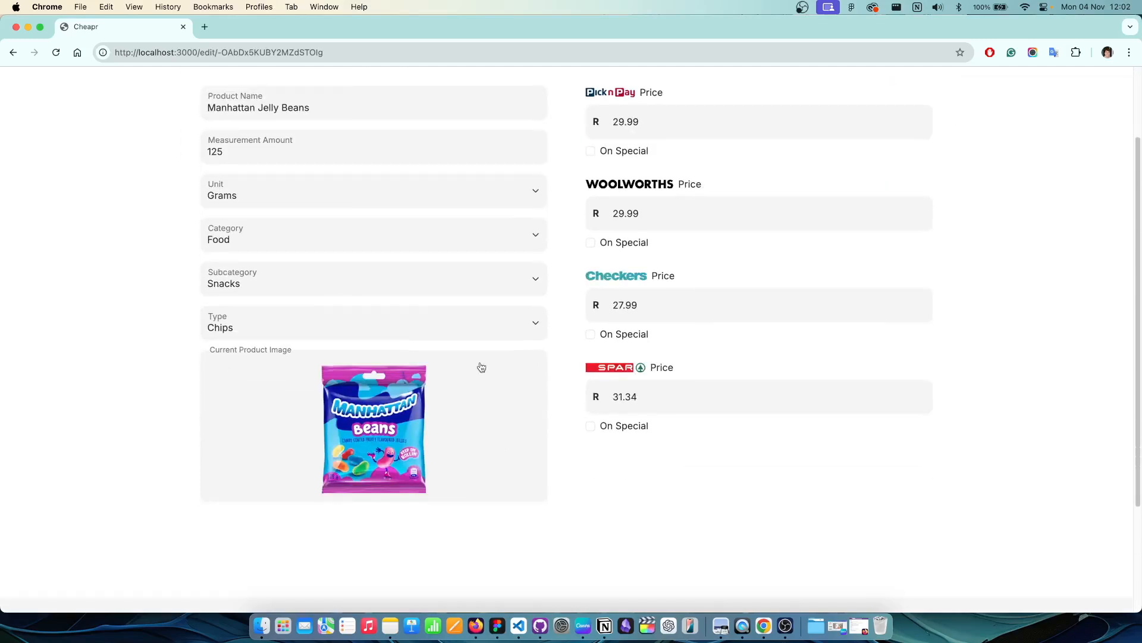
{"action": "left_click", "coordinate": [920, 149]}
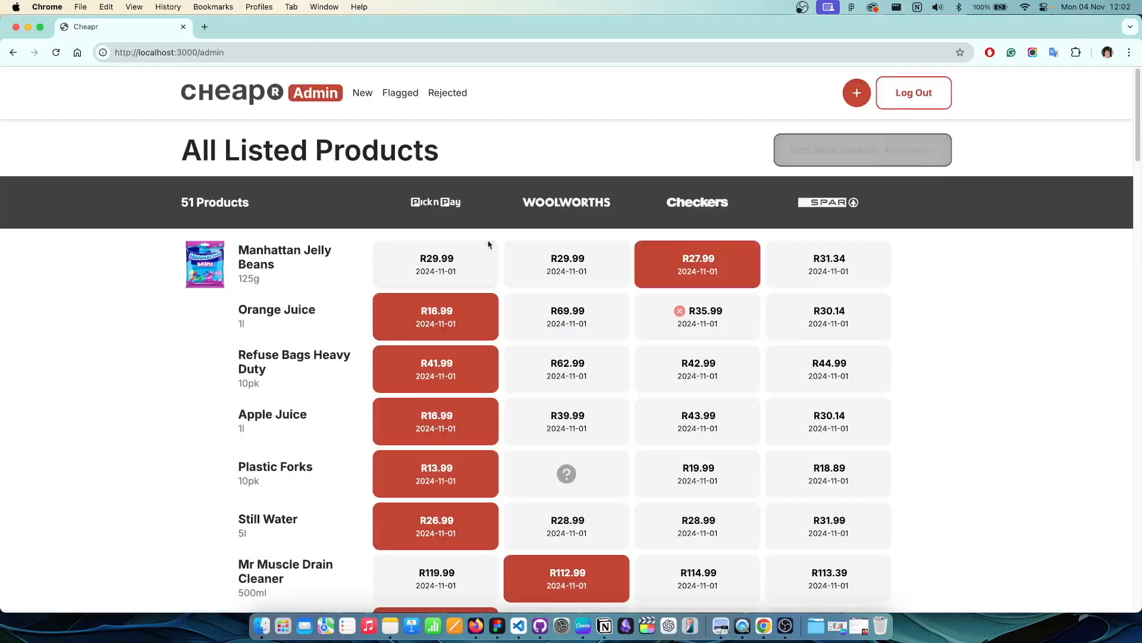
Step: Sort the admin product list by Oldest Creation
{"action": "scroll", "coordinate": [201, 308], "scroll_direction": "down", "scroll_amount": 3}
{"action": "scroll", "coordinate": [202, 308], "scroll_direction": "down", "scroll_amount": 15}
{"action": "scroll", "coordinate": [246, 347], "scroll_direction": "up", "scroll_amount": 20}
{"action": "left_click", "coordinate": [857, 151]}
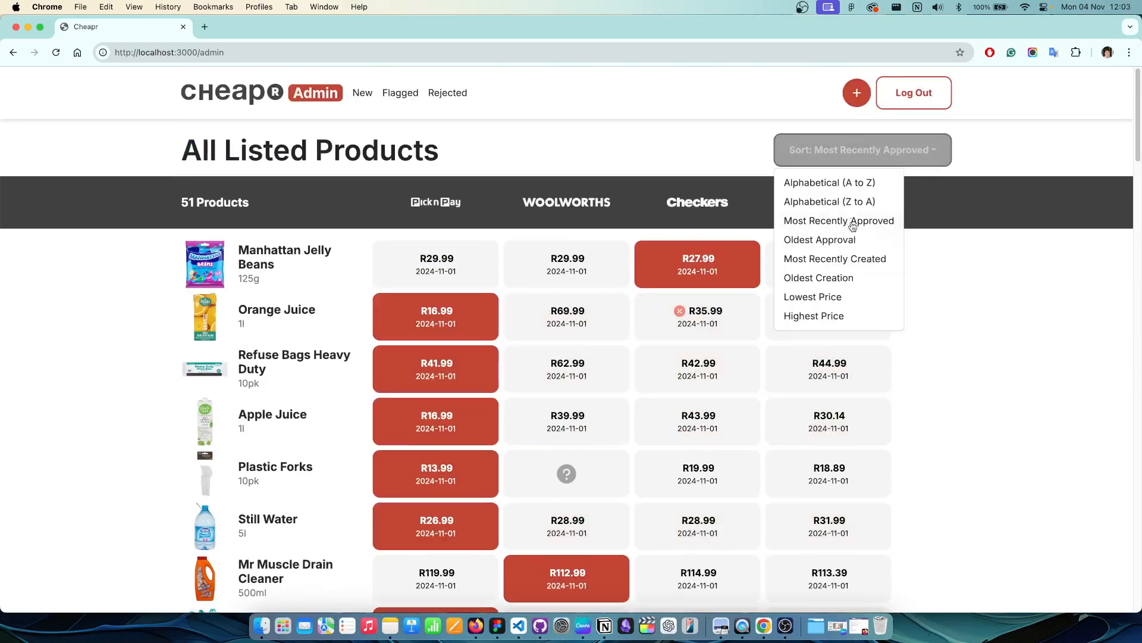
{"action": "left_click", "coordinate": [839, 278]}
{"action": "left_click", "coordinate": [884, 150]}
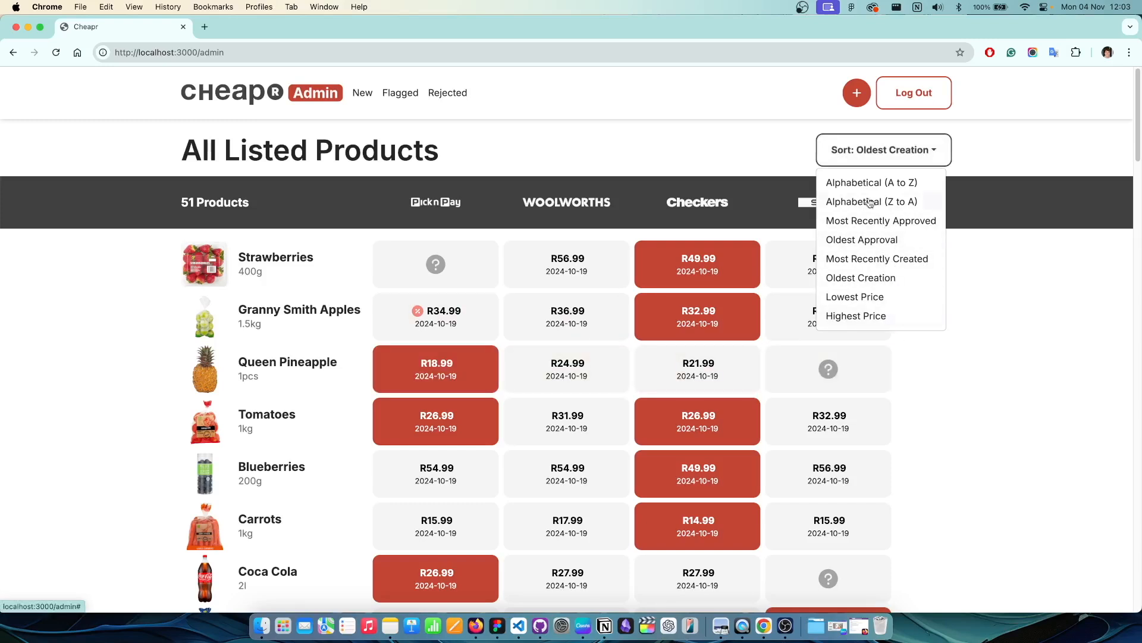
{"action": "left_click", "coordinate": [884, 150]}
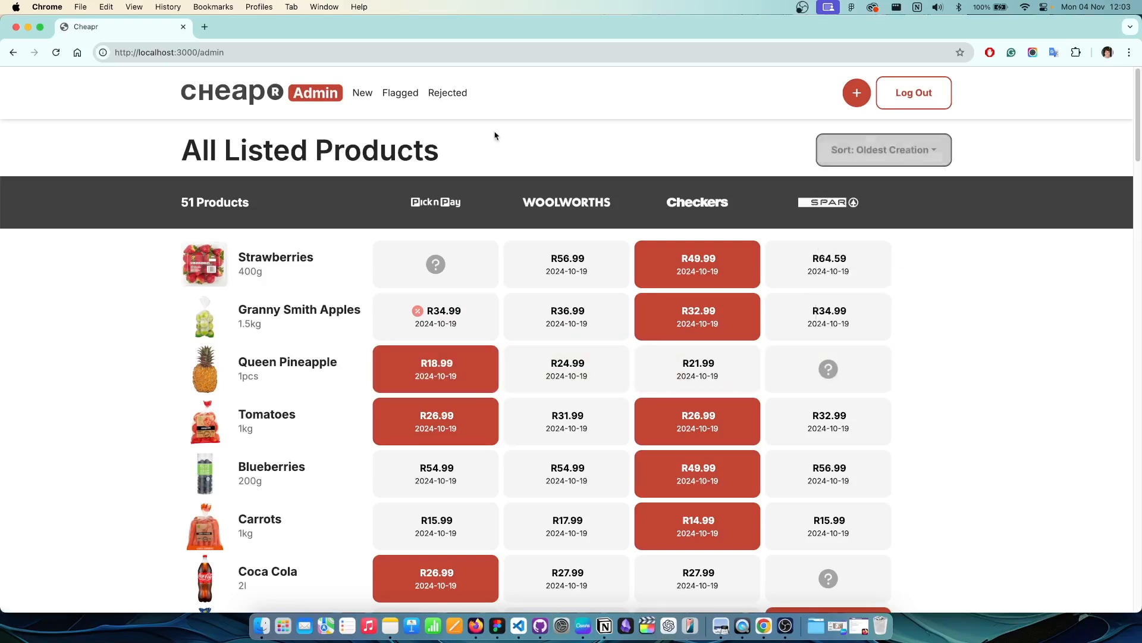
Step: In New products, reject Red Bull and approve the Coffee Beans submission
{"action": "left_click", "coordinate": [362, 94]}
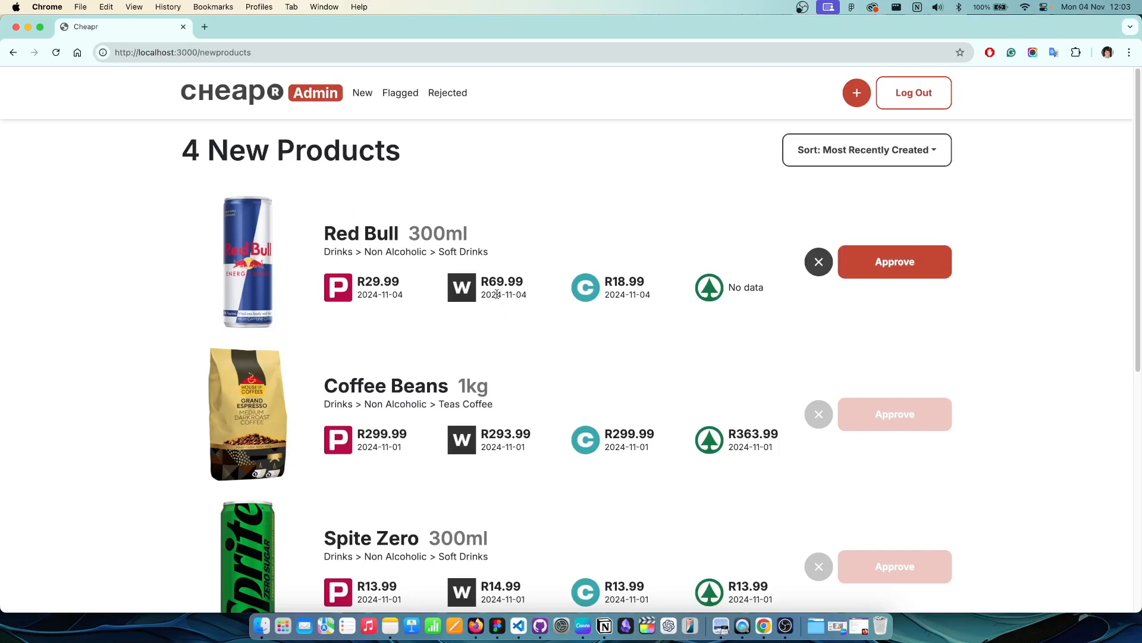
{"action": "left_click", "coordinate": [823, 266]}
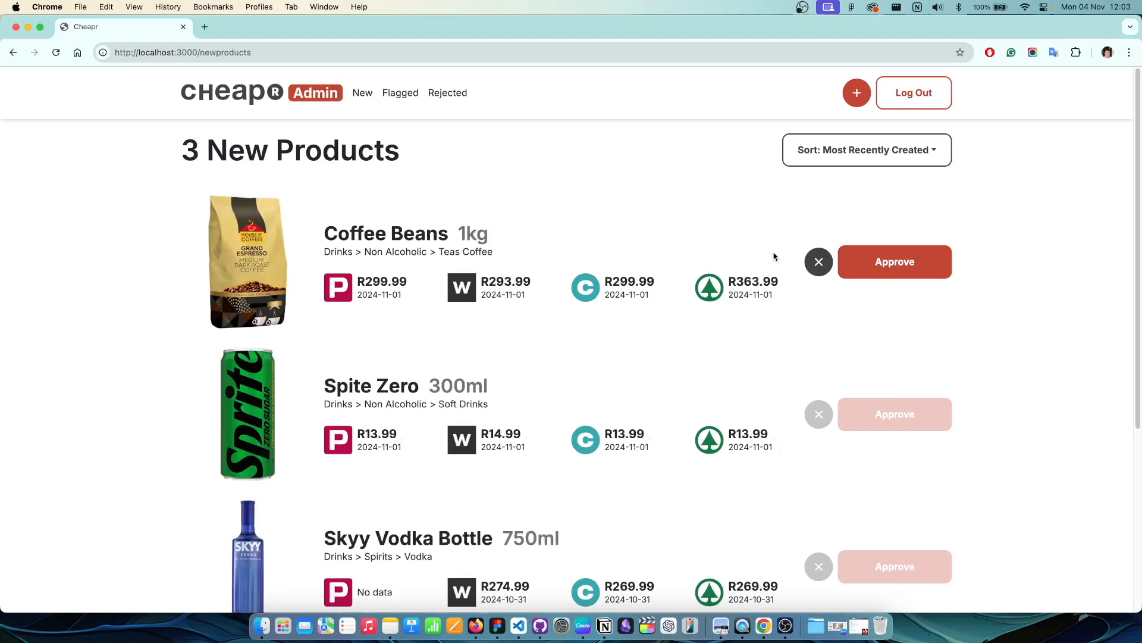
{"action": "scroll", "coordinate": [583, 285], "scroll_direction": "down", "scroll_amount": 1}
{"action": "scroll", "coordinate": [586, 284], "scroll_direction": "up", "scroll_amount": 1}
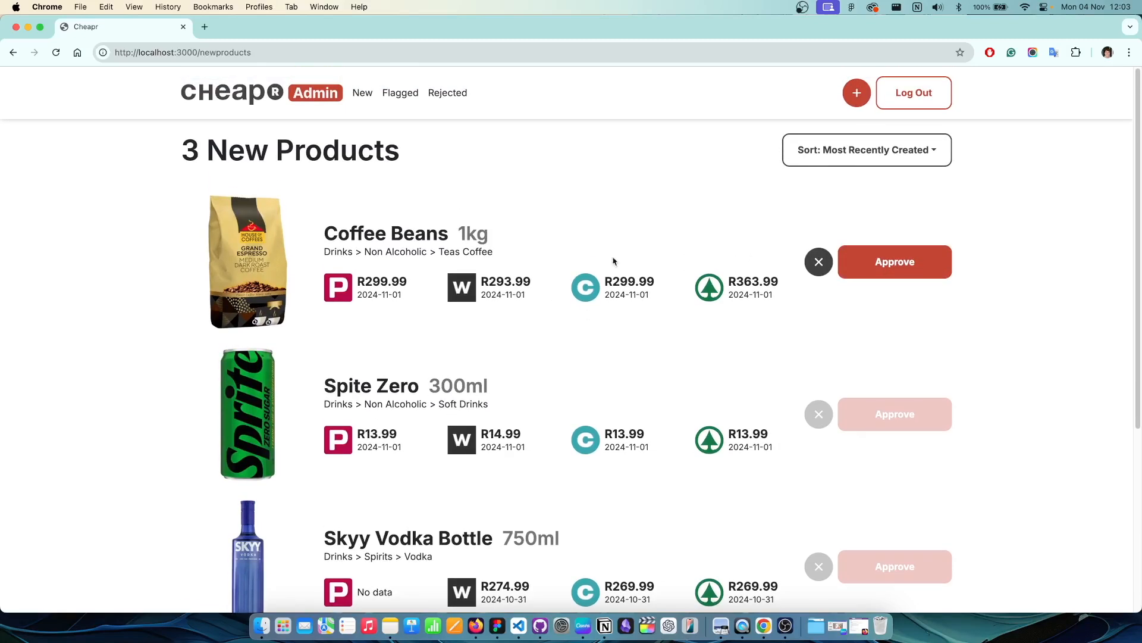
{"action": "left_click", "coordinate": [888, 265]}
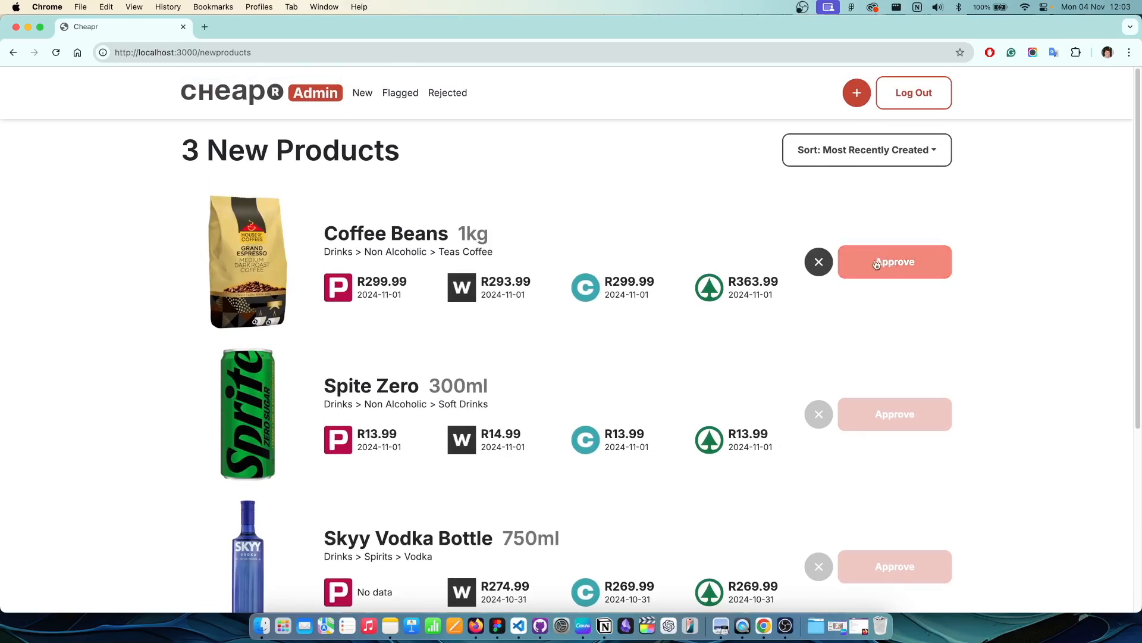
Step: Approve Red Bull from the Rejected list and return to All Listed Products
{"action": "left_click", "coordinate": [446, 93]}
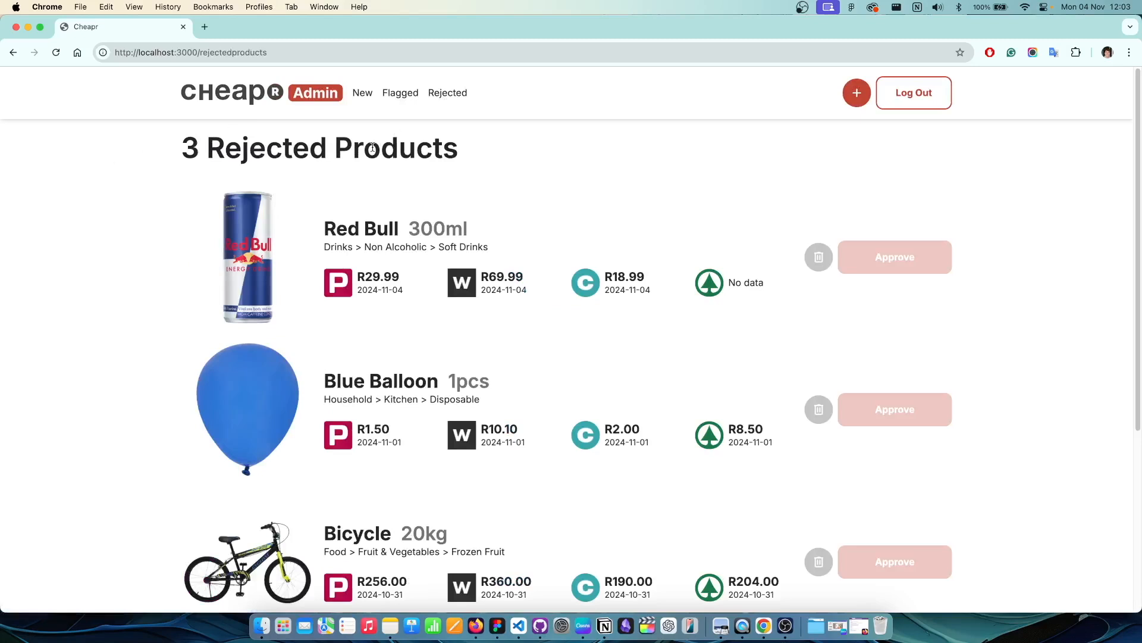
{"action": "scroll", "coordinate": [388, 260], "scroll_direction": "down", "scroll_amount": 3}
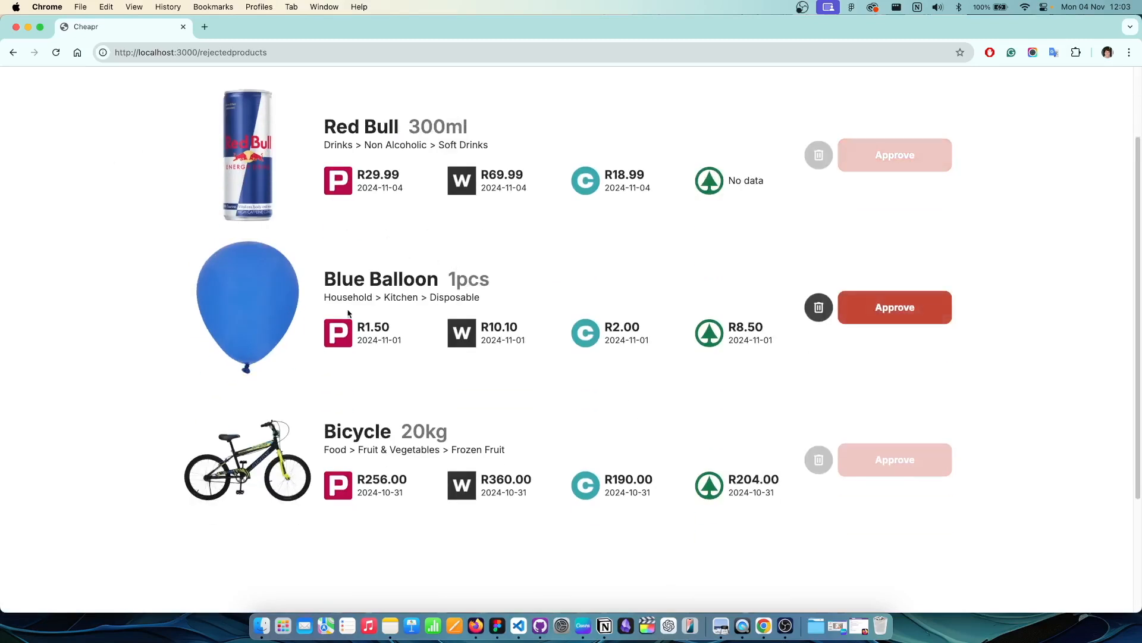
{"action": "scroll", "coordinate": [813, 303], "scroll_direction": "up", "scroll_amount": 3}
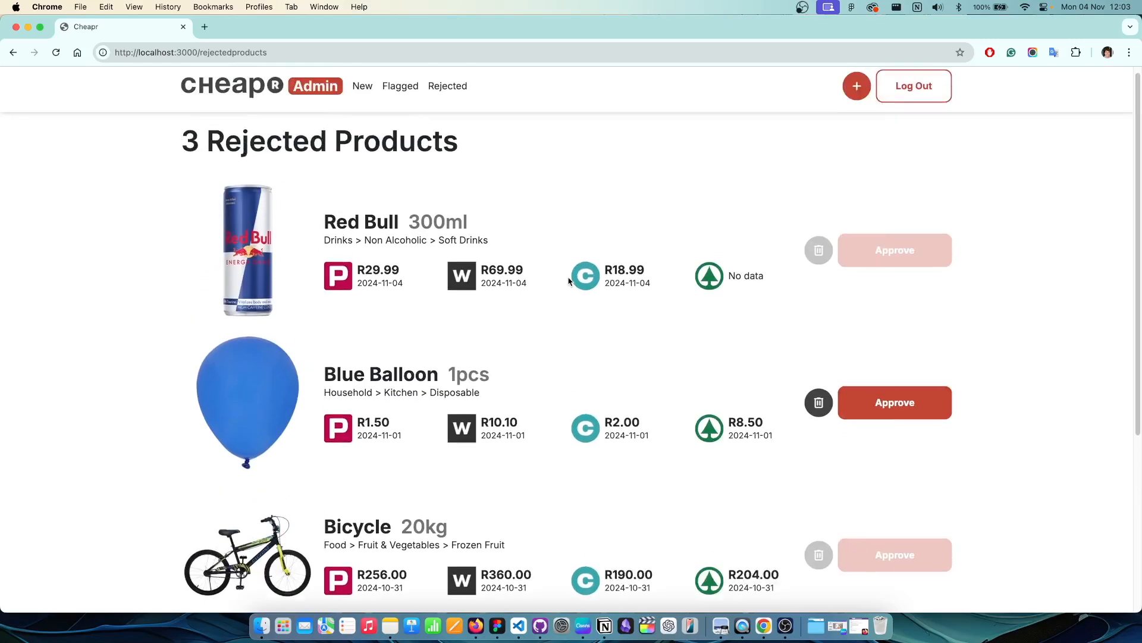
{"action": "left_click", "coordinate": [869, 252]}
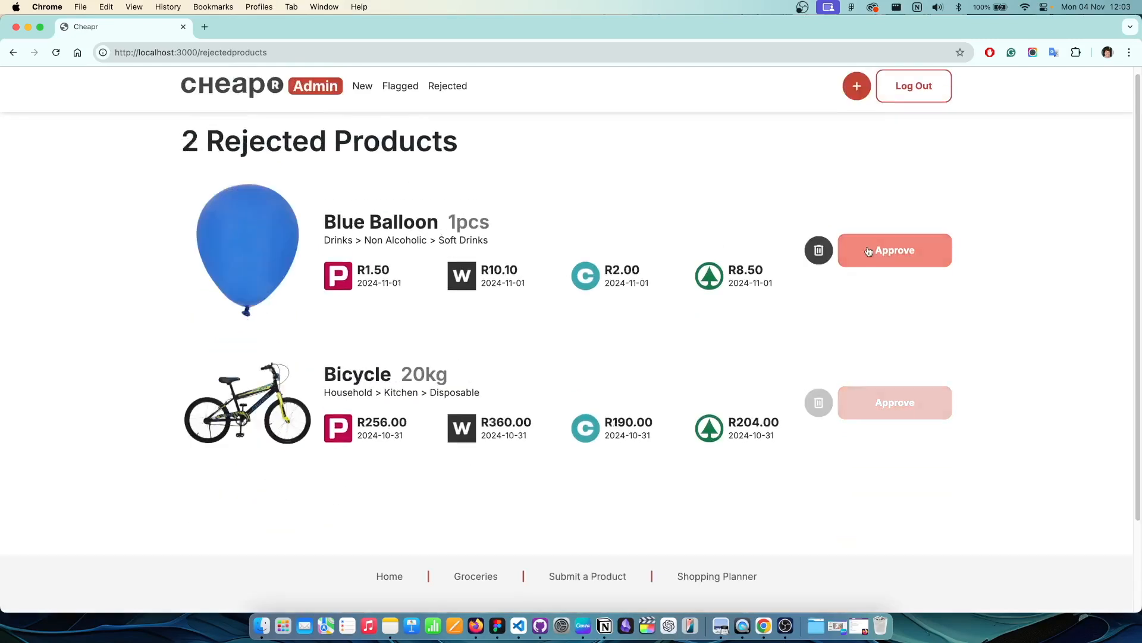
{"action": "left_click", "coordinate": [285, 99]}
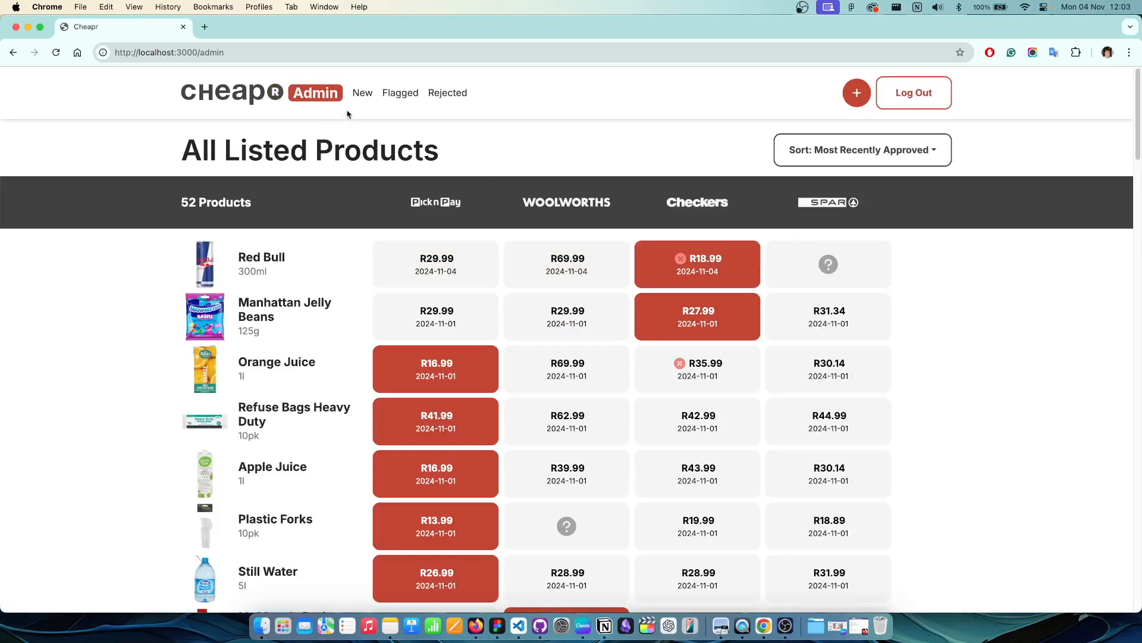
Step: Review the four flagged products, highlighting the misspelled name Rsdfvc Bags Regular
{"action": "left_click", "coordinate": [364, 95]}
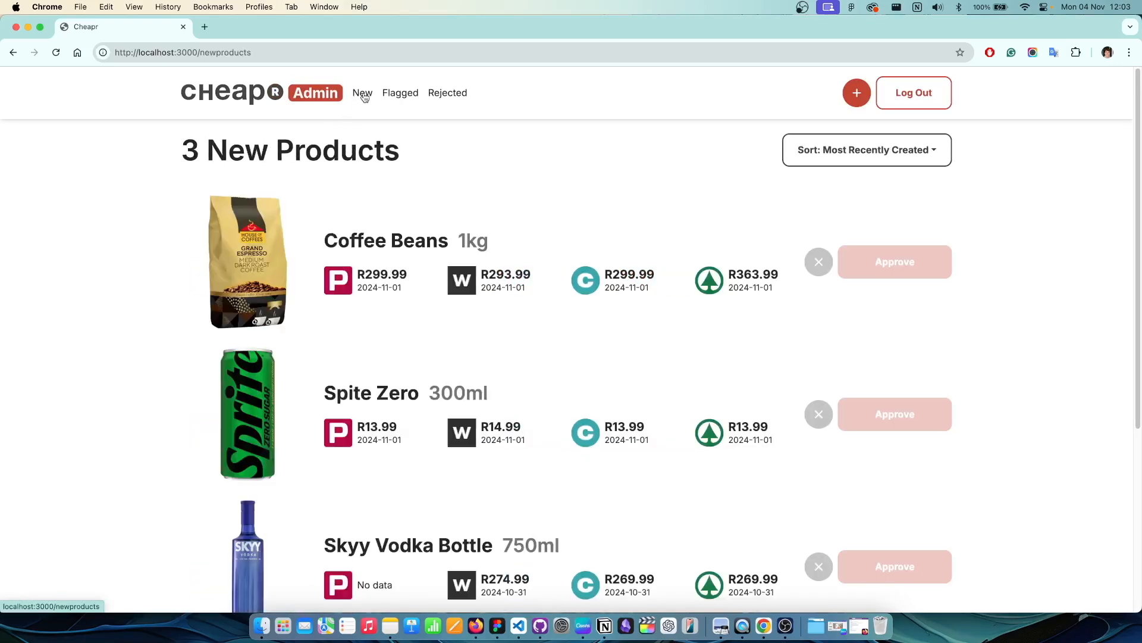
{"action": "left_click", "coordinate": [403, 95]}
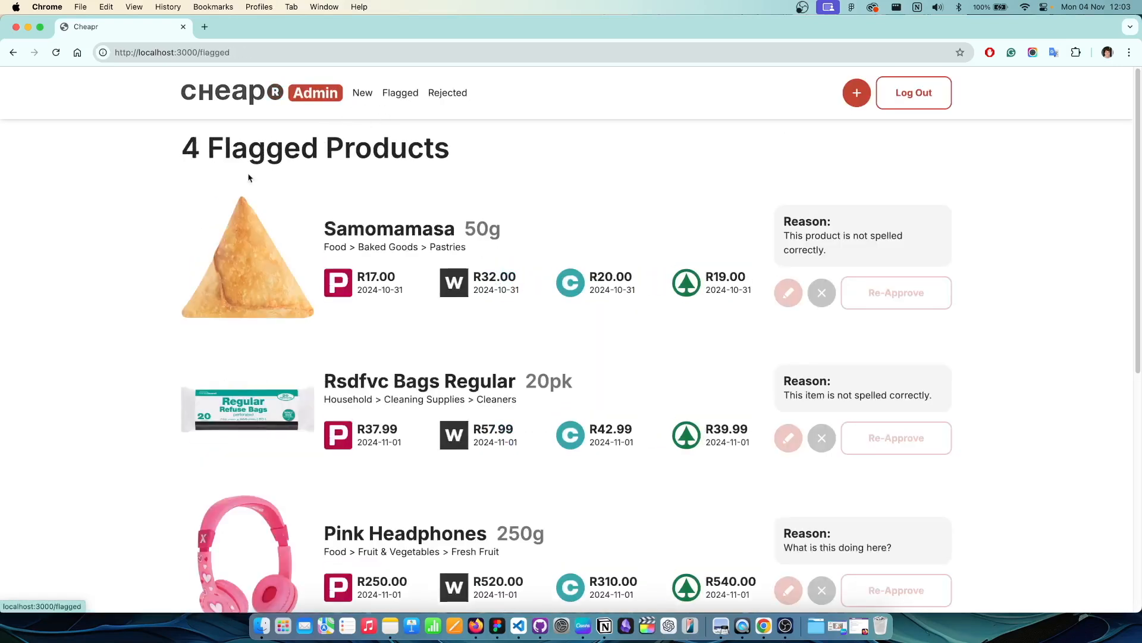
{"action": "scroll", "coordinate": [104, 229], "scroll_direction": "down", "scroll_amount": 1}
{"action": "scroll", "coordinate": [109, 231], "scroll_direction": "down", "scroll_amount": 6}
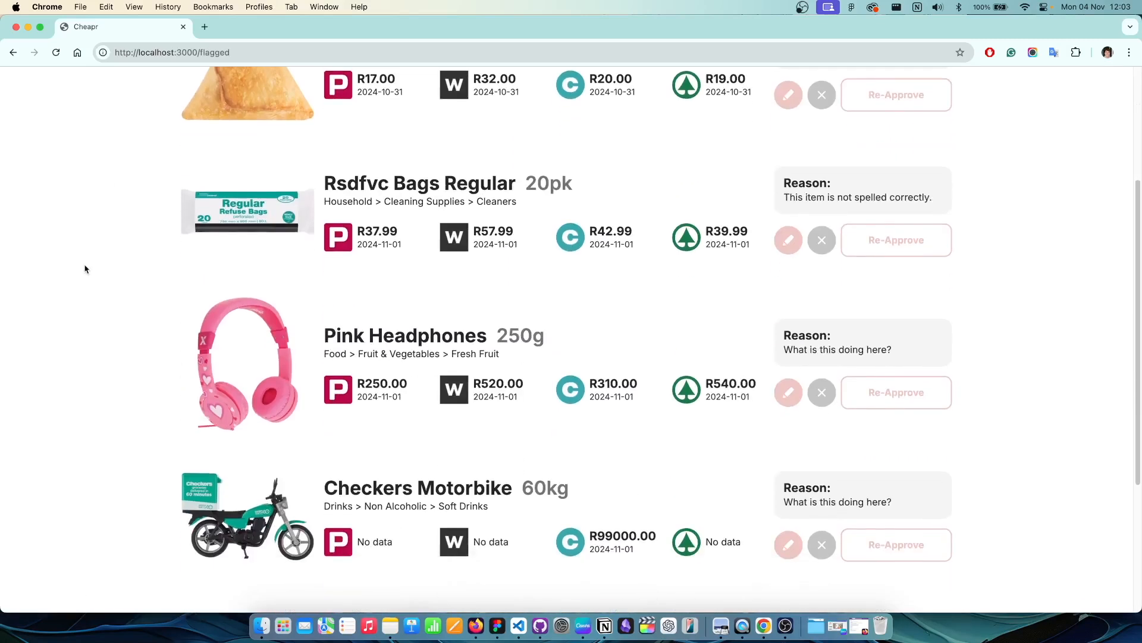
{"action": "scroll", "coordinate": [613, 250], "scroll_direction": "up", "scroll_amount": 3}
{"action": "left_click_drag", "start_coordinate": [339, 242], "coordinate": [505, 241]}
{"action": "left_click", "coordinate": [550, 251]}
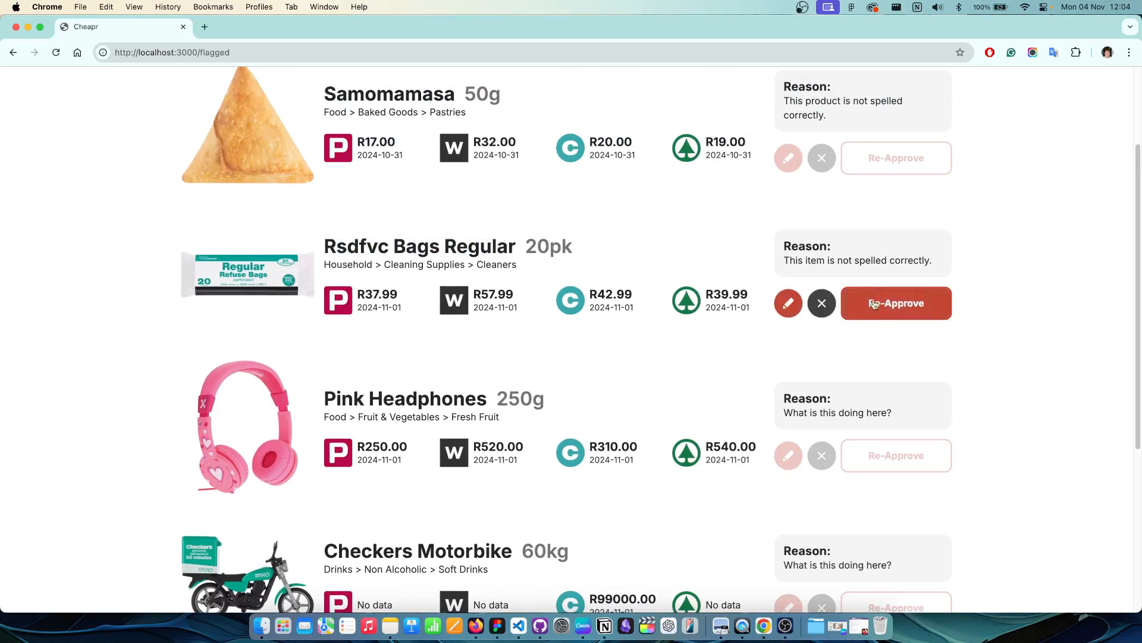
Step: Rename Rsdfvc Bags Regular to 'Refuse Bags Regular' and save
{"action": "left_click", "coordinate": [789, 303]}
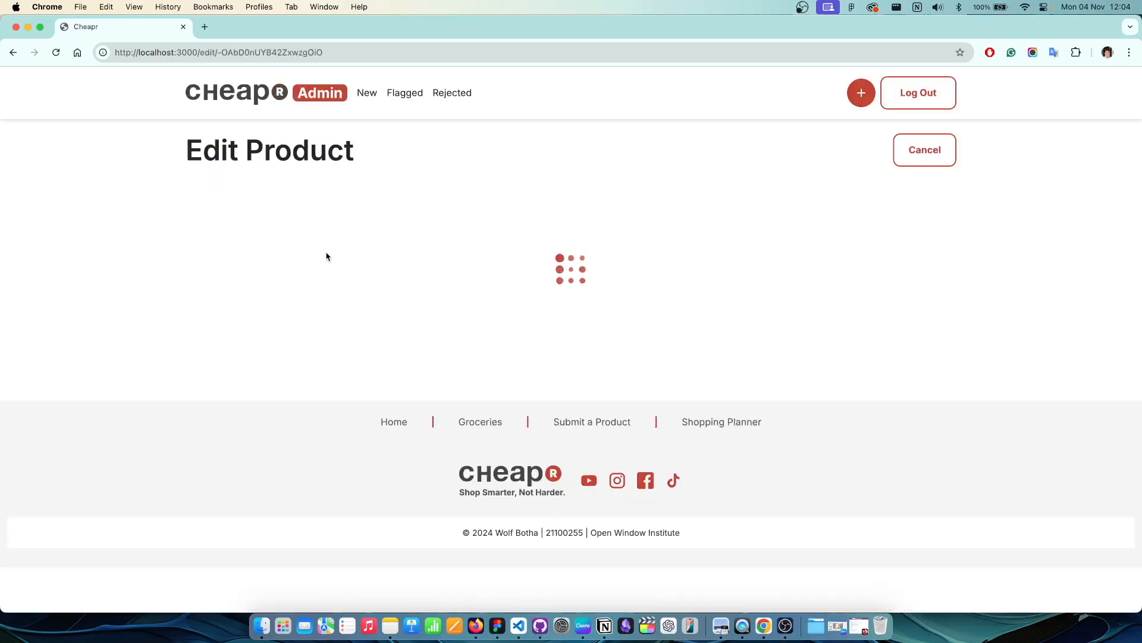
{"action": "double_click", "coordinate": [238, 209]}
{"action": "type", "text": "Refuse"}
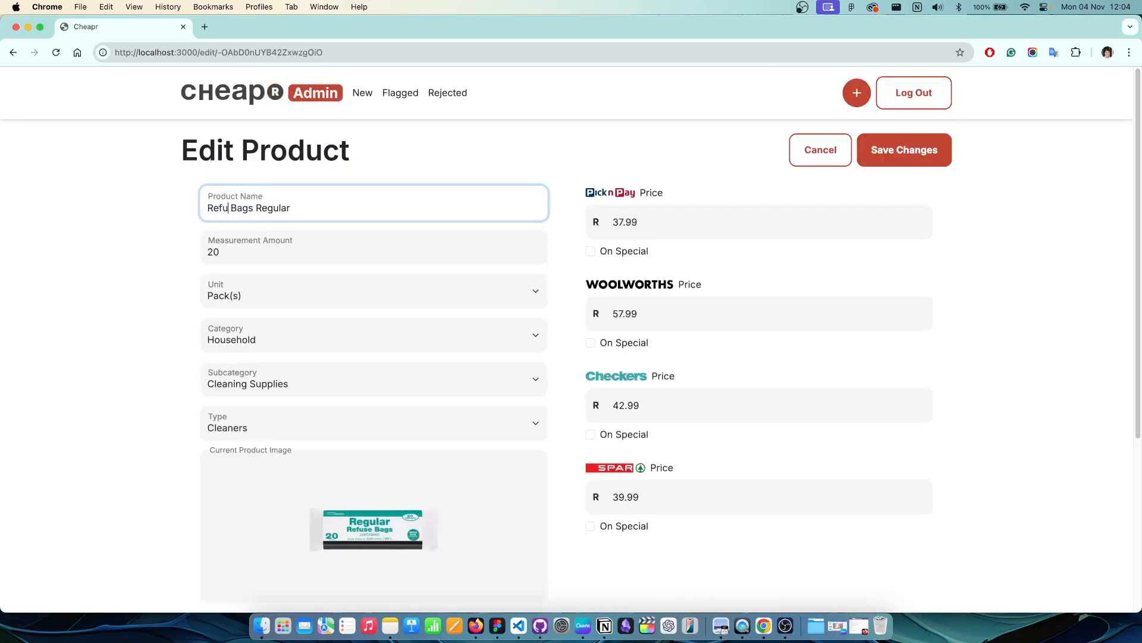
{"action": "left_click", "coordinate": [917, 153]}
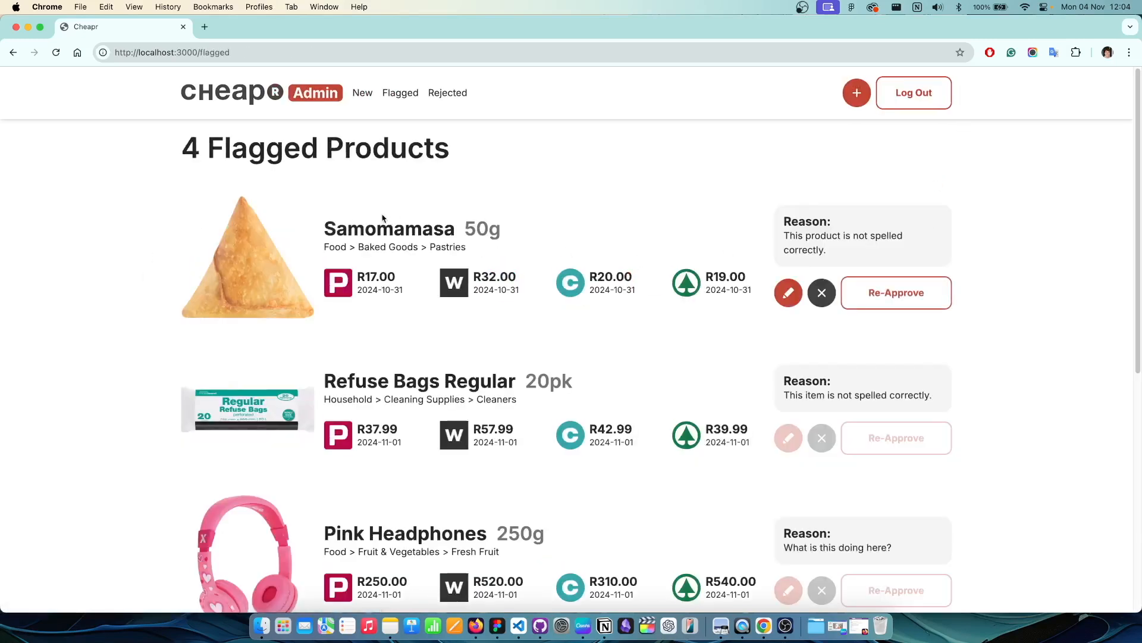
Step: Re-approve Refuse Bags Regular and scroll through the 53 listed products
{"action": "scroll", "coordinate": [434, 385], "scroll_direction": "down", "scroll_amount": 1}
{"action": "scroll", "coordinate": [651, 395], "scroll_direction": "down", "scroll_amount": 3}
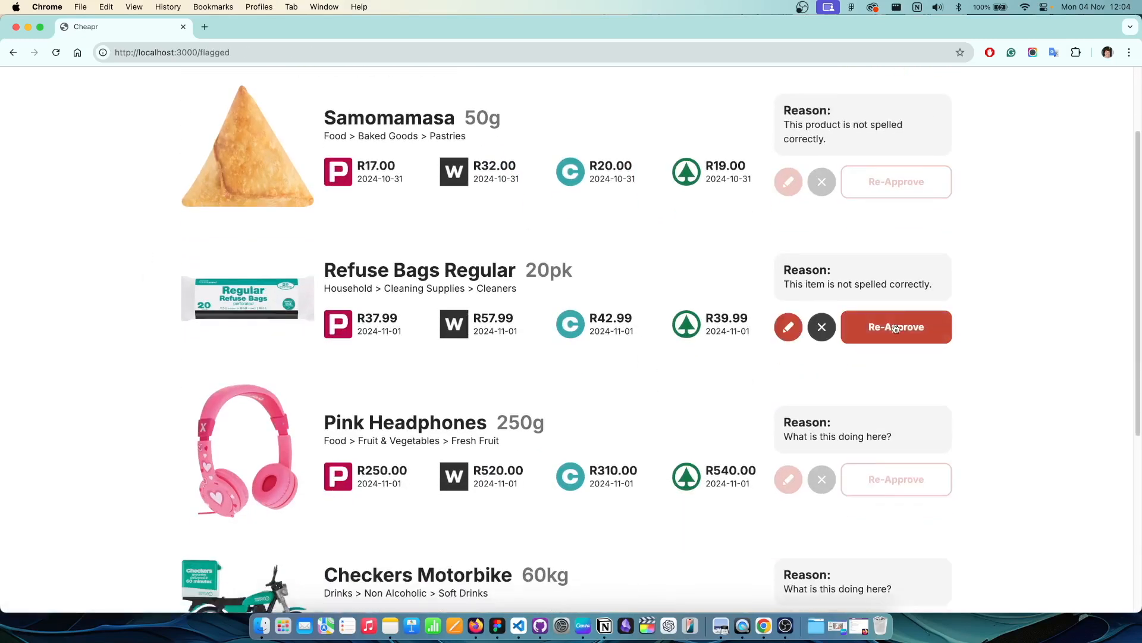
{"action": "left_click", "coordinate": [896, 328]}
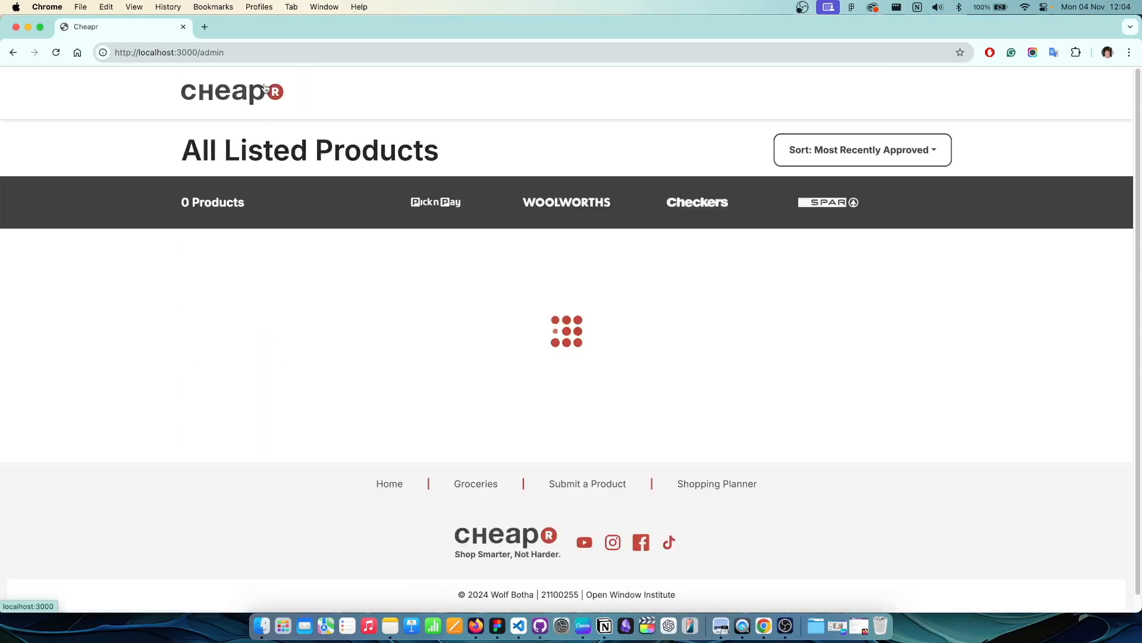
{"action": "scroll", "coordinate": [331, 355], "scroll_direction": "down", "scroll_amount": 5}
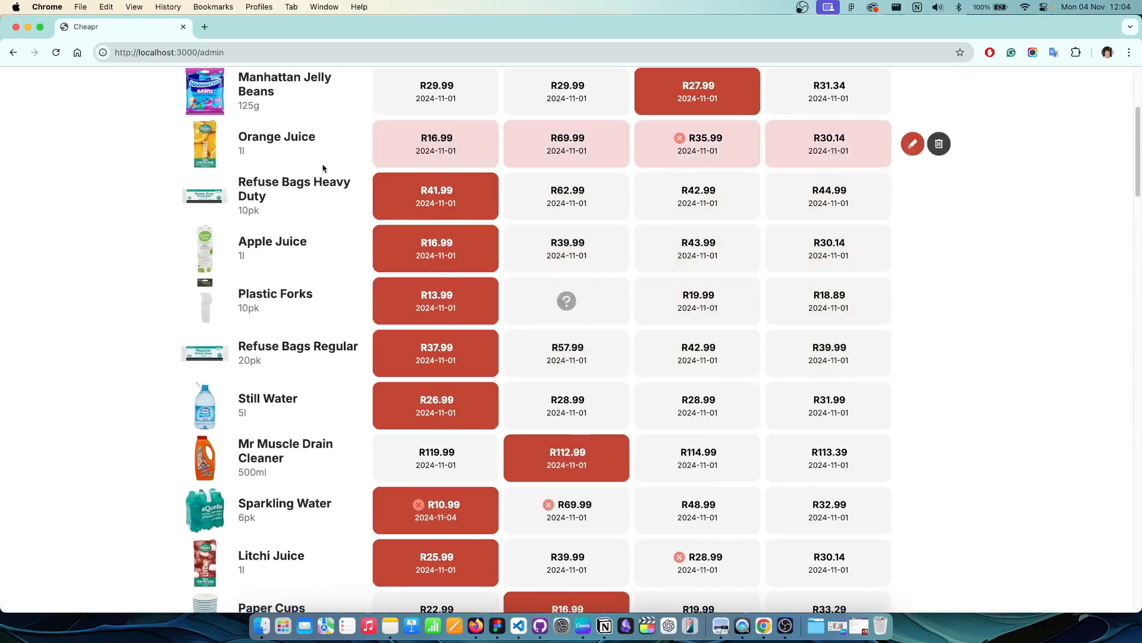
{"action": "scroll", "coordinate": [324, 369], "scroll_direction": "up", "scroll_amount": 5}
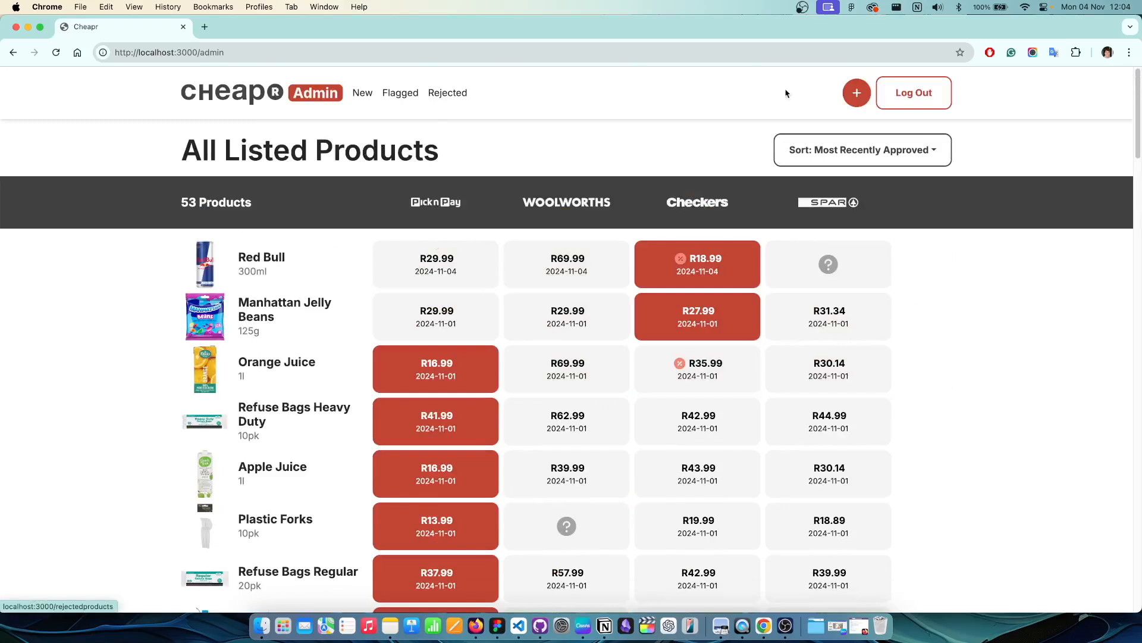
Step: Create a new Beer subcategory with Drinks as its parent category
{"action": "left_click", "coordinate": [852, 94]}
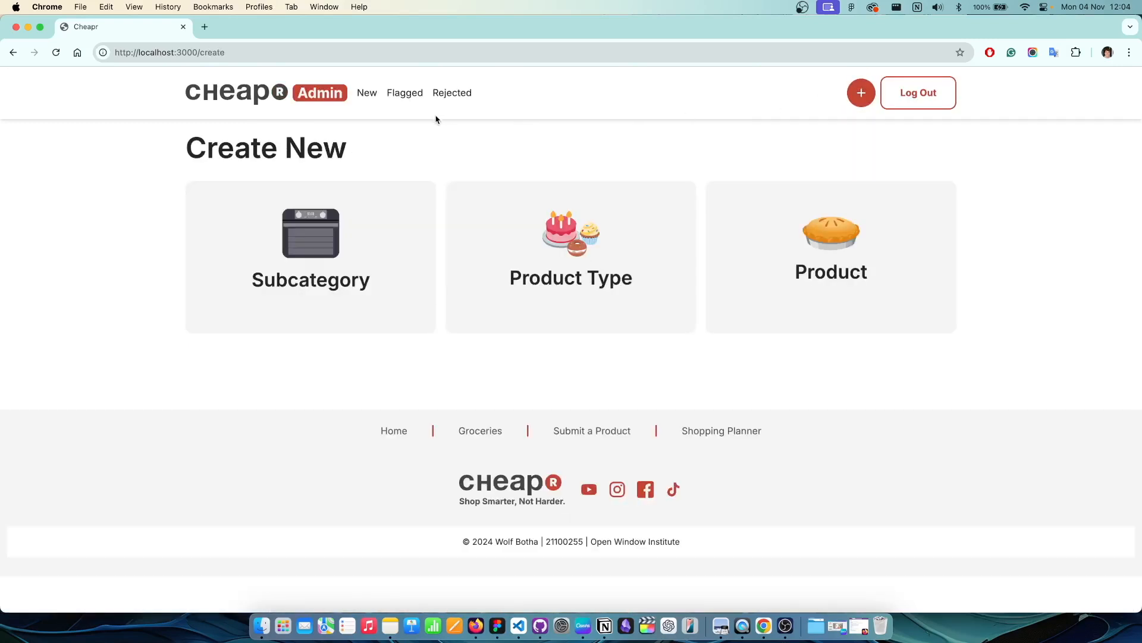
{"action": "left_click", "coordinate": [365, 268]}
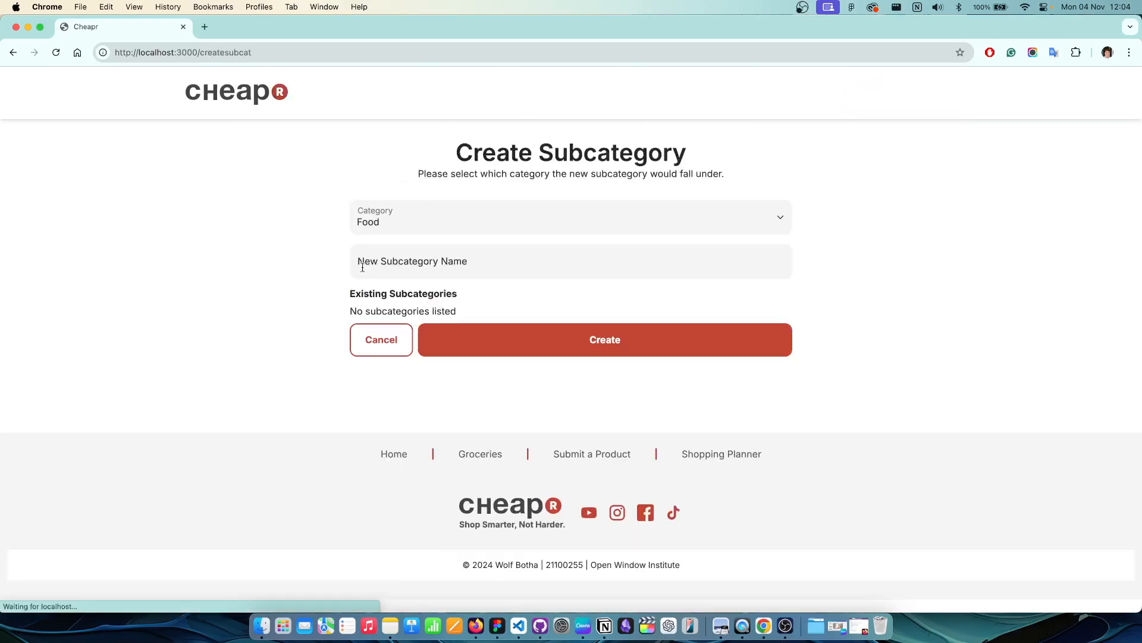
{"action": "left_click", "coordinate": [425, 214]}
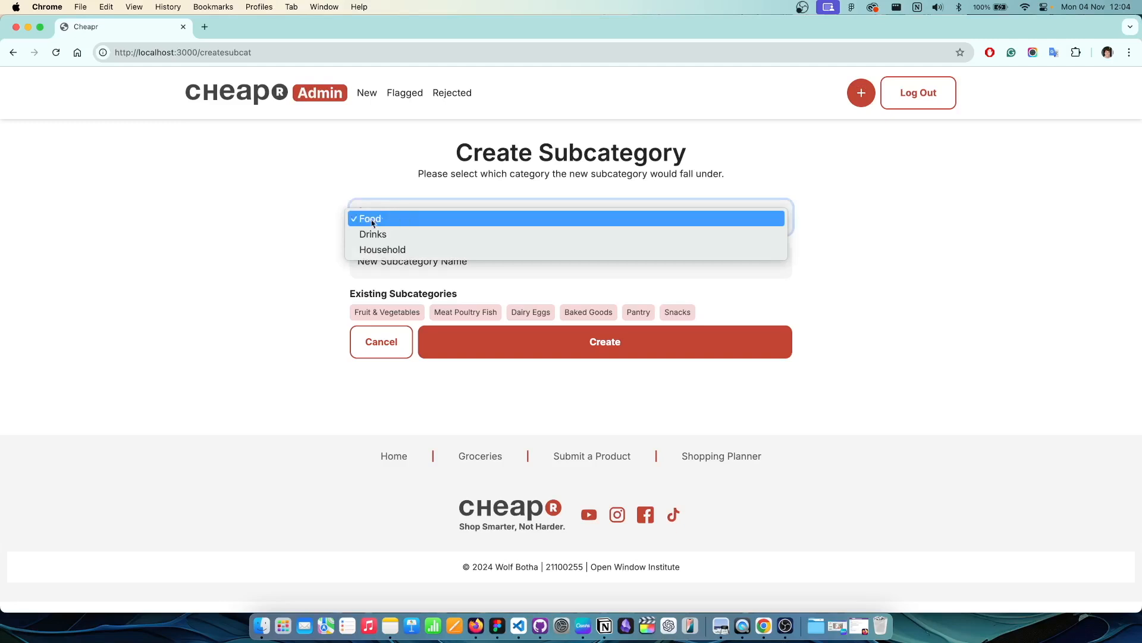
{"action": "left_click", "coordinate": [420, 218]}
{"action": "left_click", "coordinate": [418, 216]}
{"action": "left_click", "coordinate": [413, 235]}
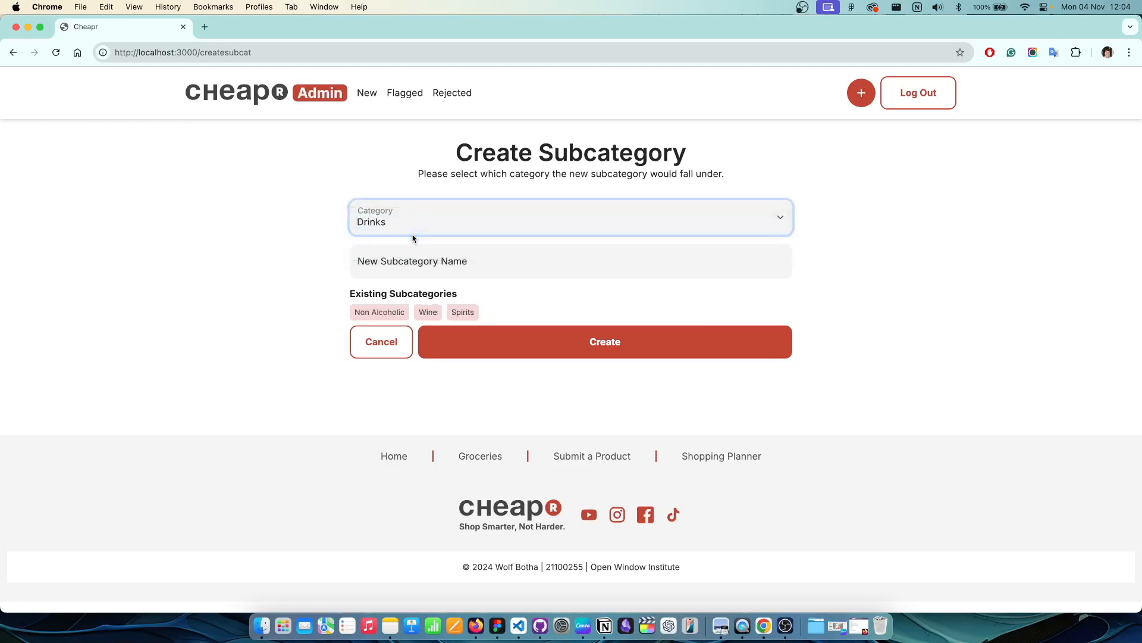
{"action": "left_click", "coordinate": [420, 268]}
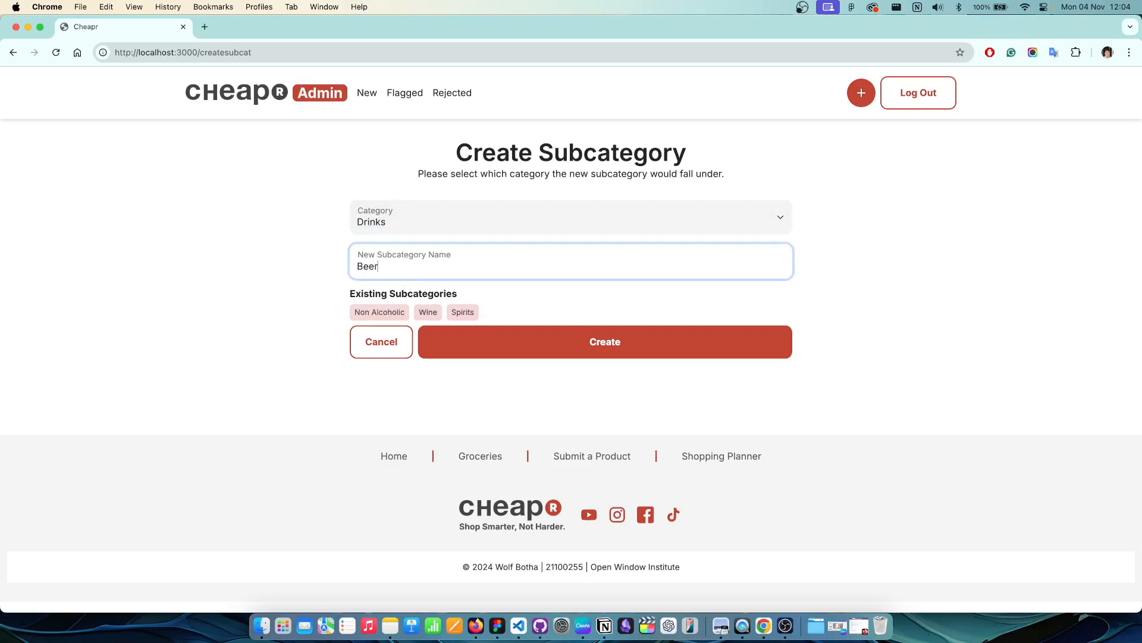
{"action": "left_click", "coordinate": [644, 355]}
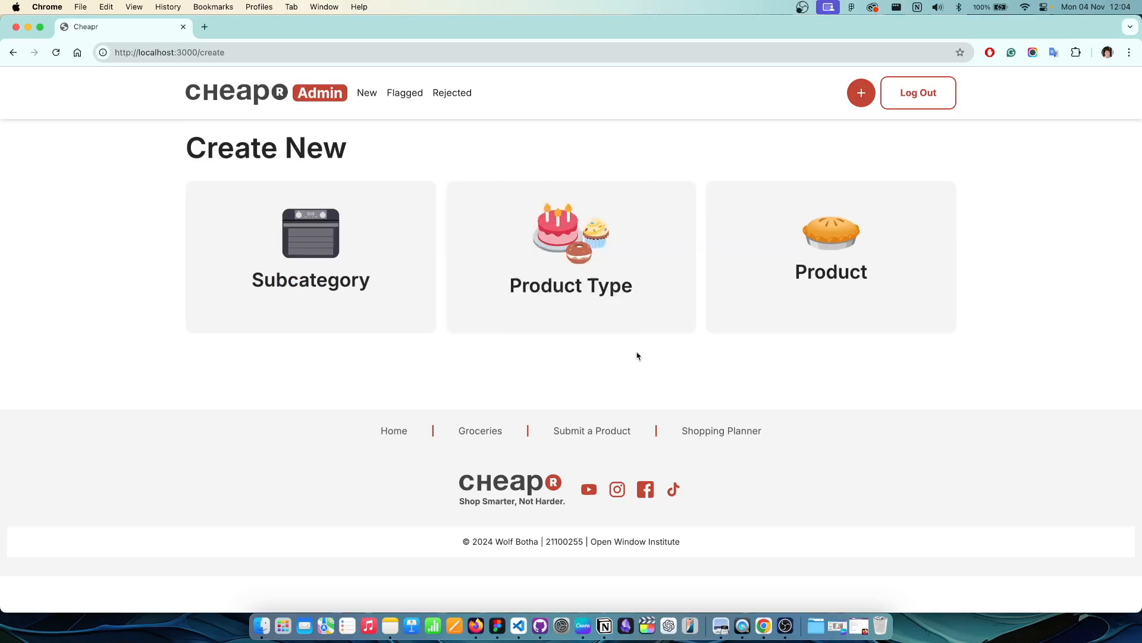
Step: Start a new product type with category Drinks and subcategory Beer
{"action": "left_click", "coordinate": [605, 308]}
{"action": "left_click", "coordinate": [396, 221]}
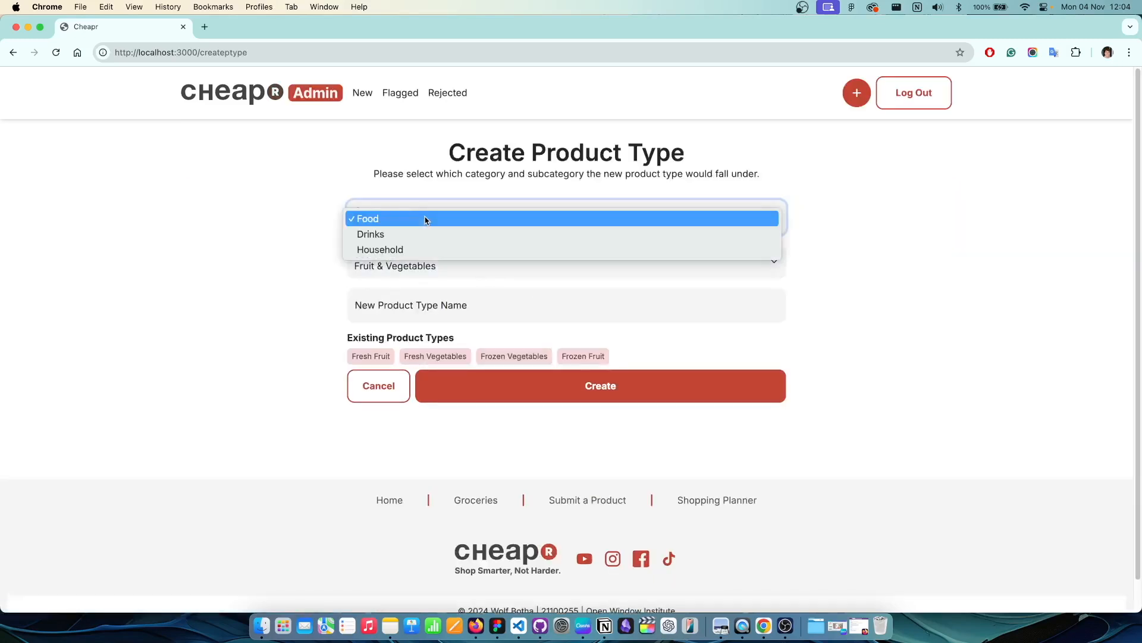
{"action": "left_click", "coordinate": [404, 232]}
{"action": "left_click", "coordinate": [428, 266]}
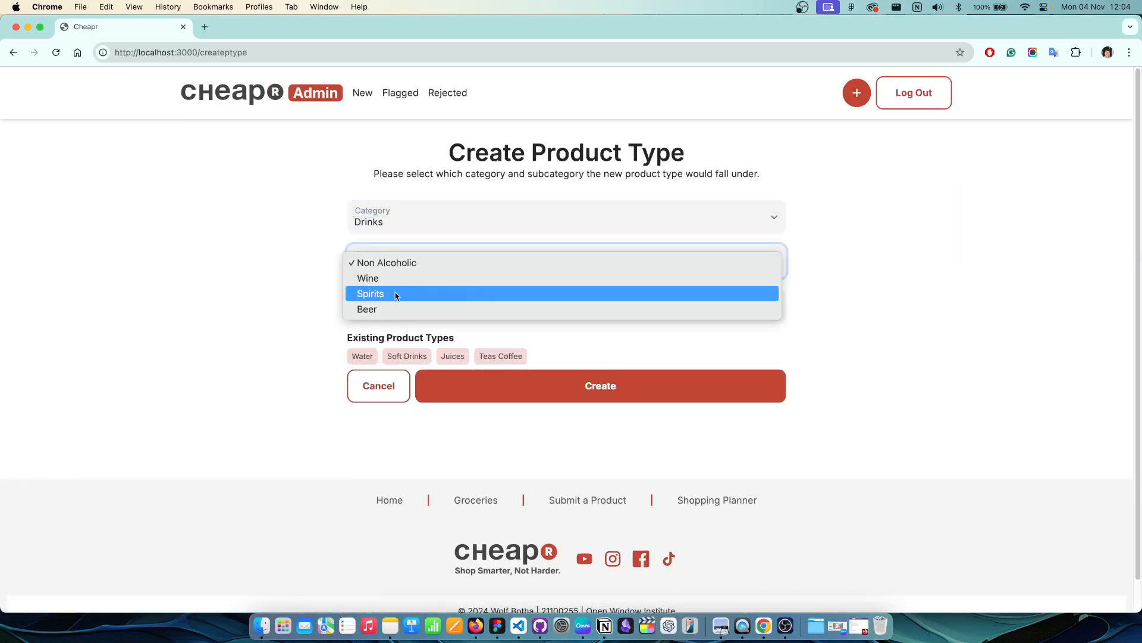
{"action": "left_click", "coordinate": [368, 309]}
{"action": "left_click", "coordinate": [352, 321]}
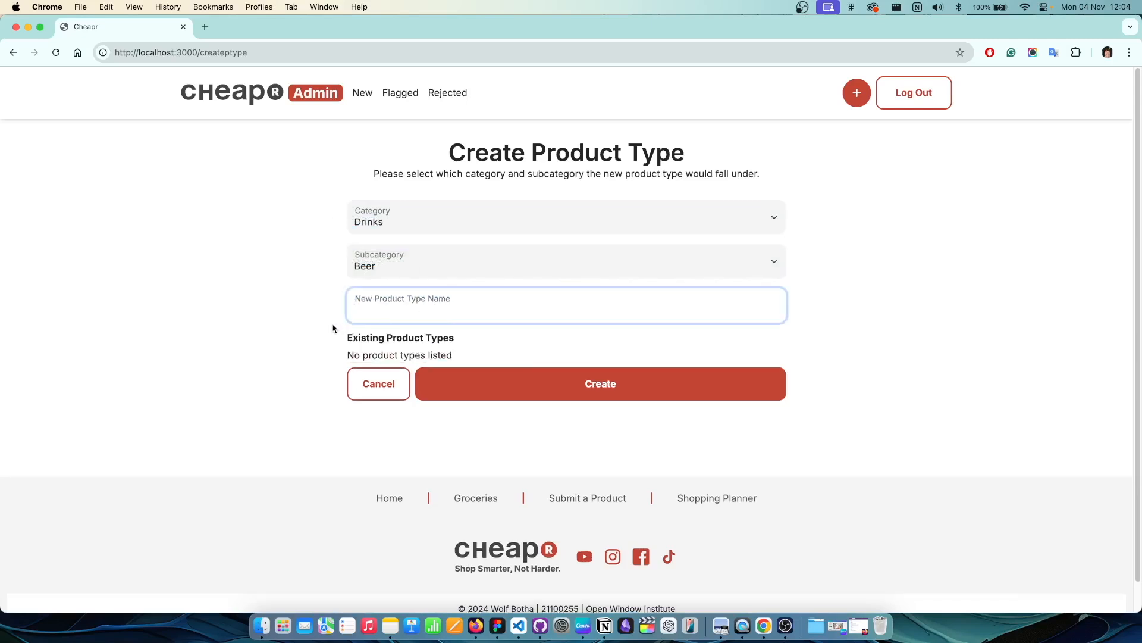
Step: Peek at Spirits' product types, reselect Beer, and create the Craft Beer product type
{"action": "left_click", "coordinate": [434, 264]}
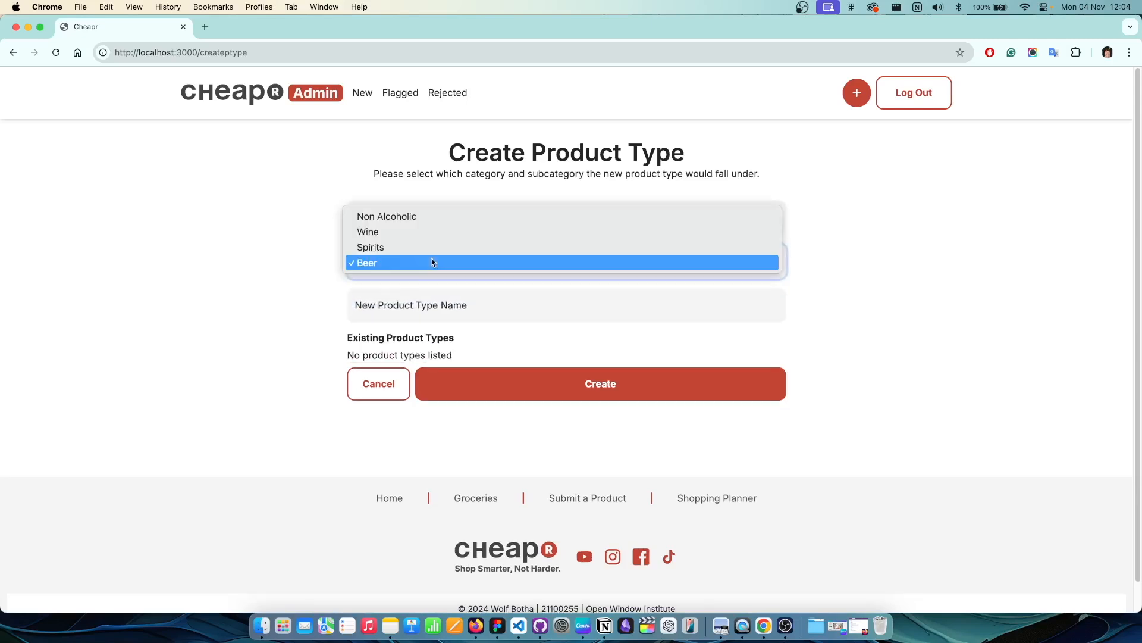
{"action": "left_click", "coordinate": [410, 251]}
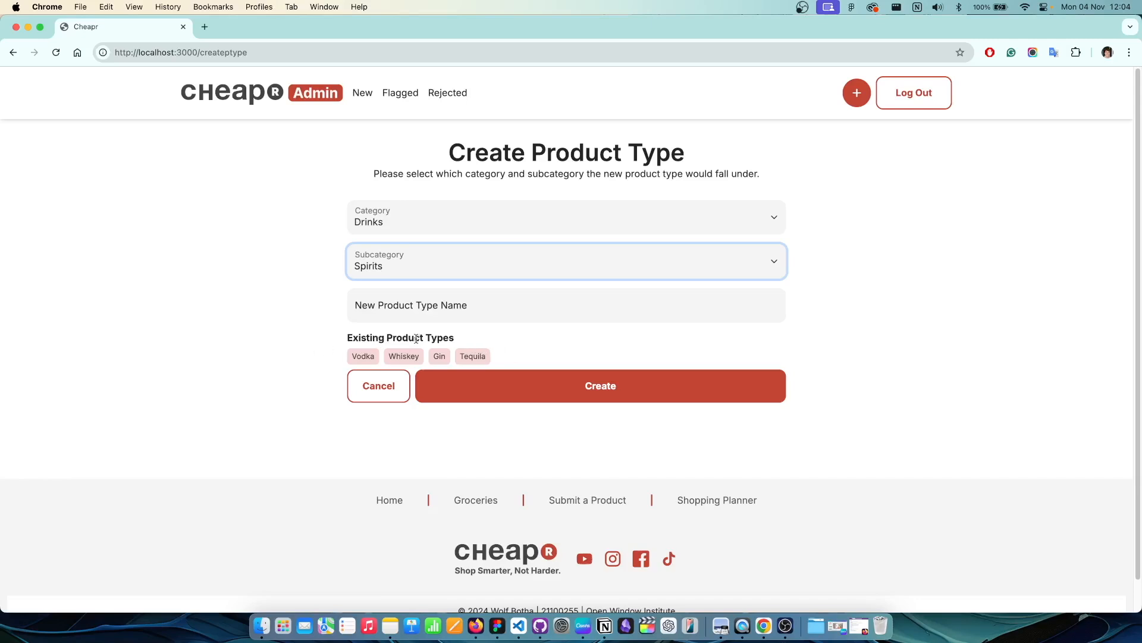
{"action": "left_click", "coordinate": [434, 266]}
{"action": "left_click", "coordinate": [413, 276]}
{"action": "left_click", "coordinate": [428, 314]}
{"action": "type", "text": "Craft Beer"}
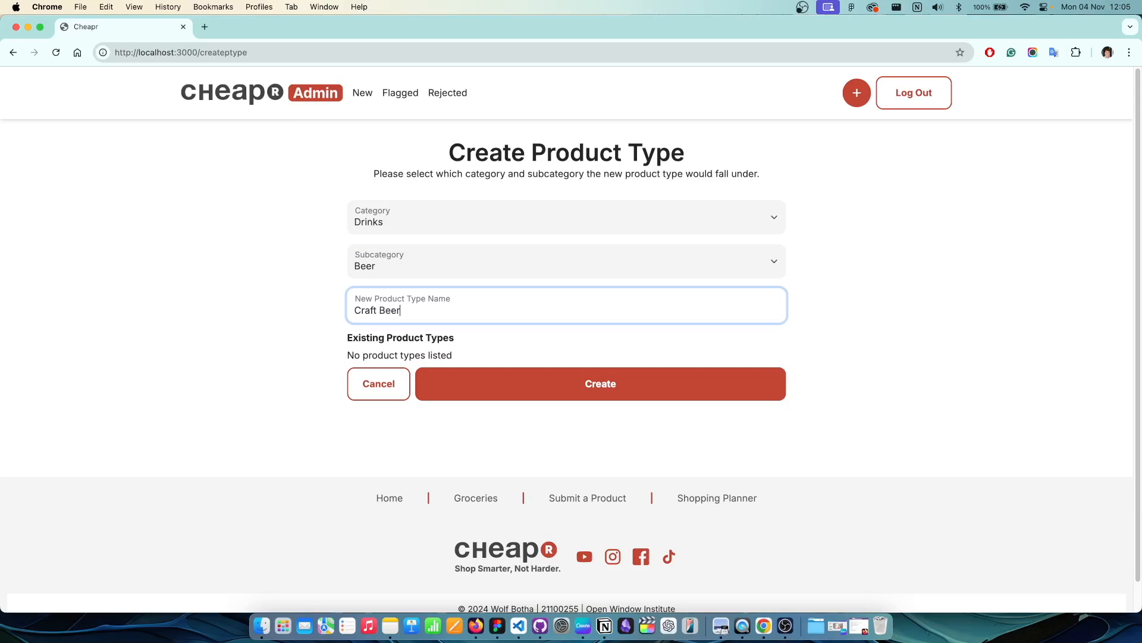
{"action": "left_click", "coordinate": [619, 386]}
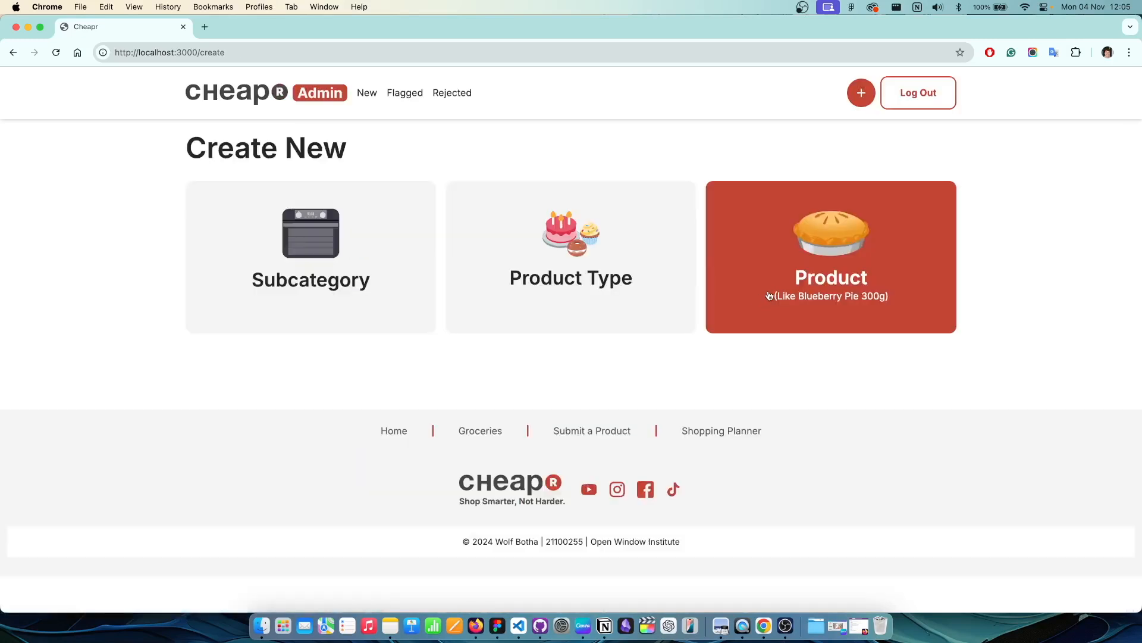
Step: Browse the Create a Product form, cancel, return to All Listed Products, and log out
{"action": "left_click", "coordinate": [767, 291]}
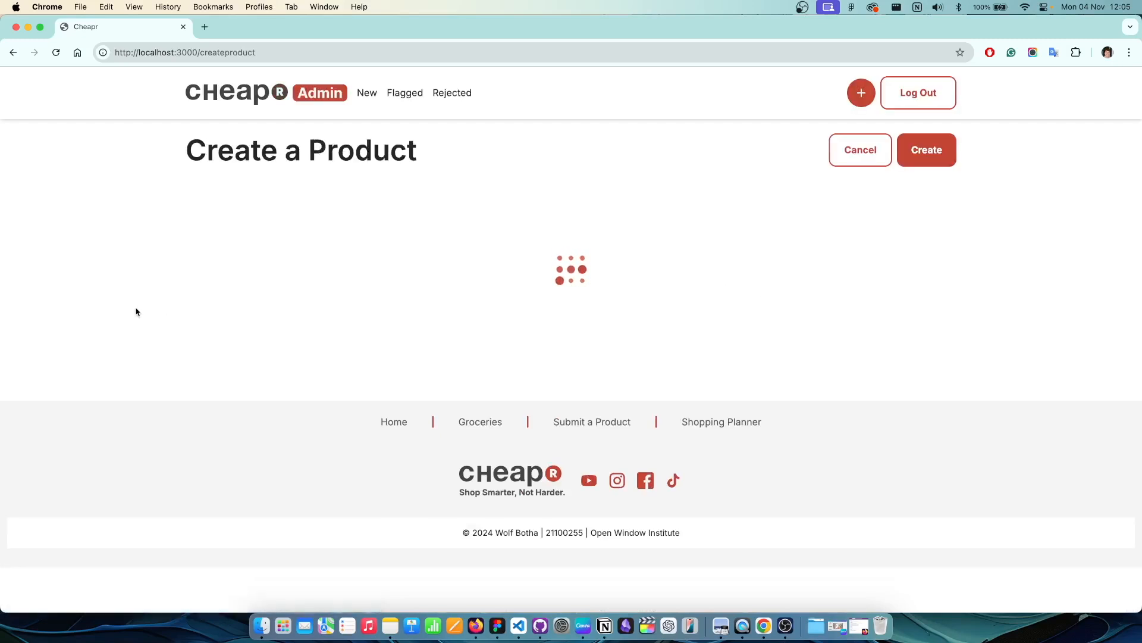
{"action": "scroll", "coordinate": [132, 316], "scroll_direction": "down", "scroll_amount": 5}
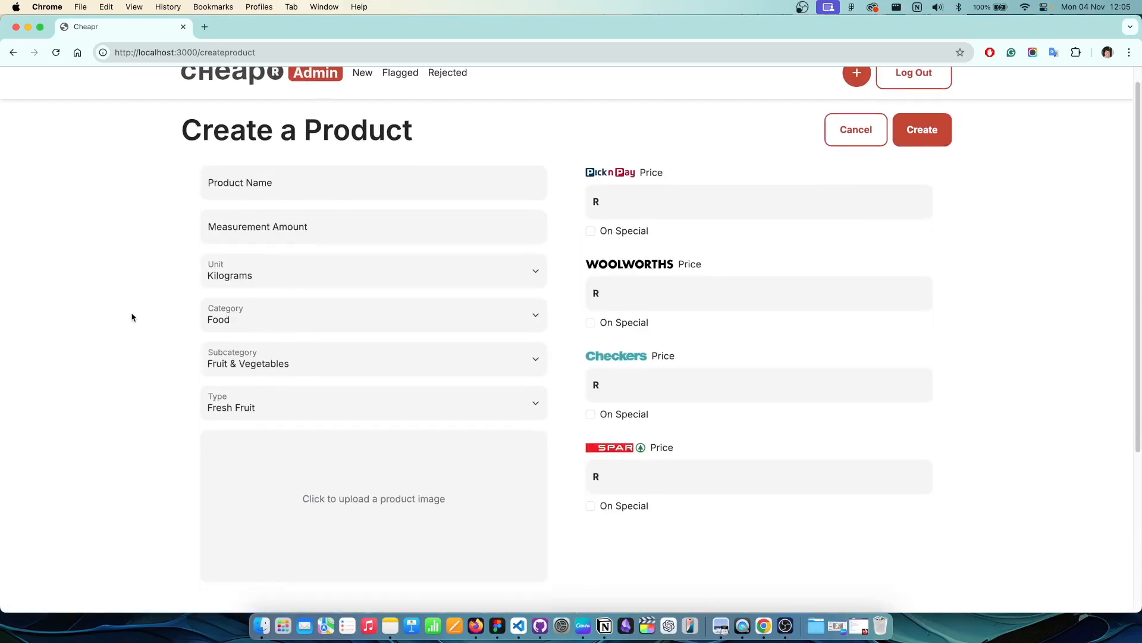
{"action": "scroll", "coordinate": [132, 318], "scroll_direction": "up", "scroll_amount": 5}
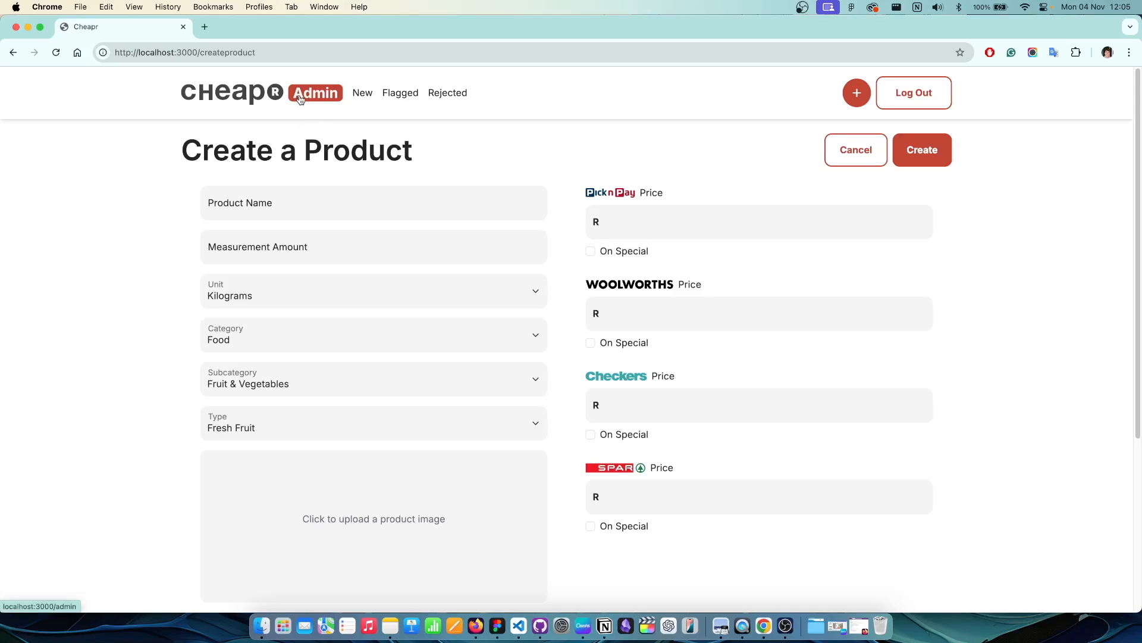
{"action": "left_click", "coordinate": [845, 150]}
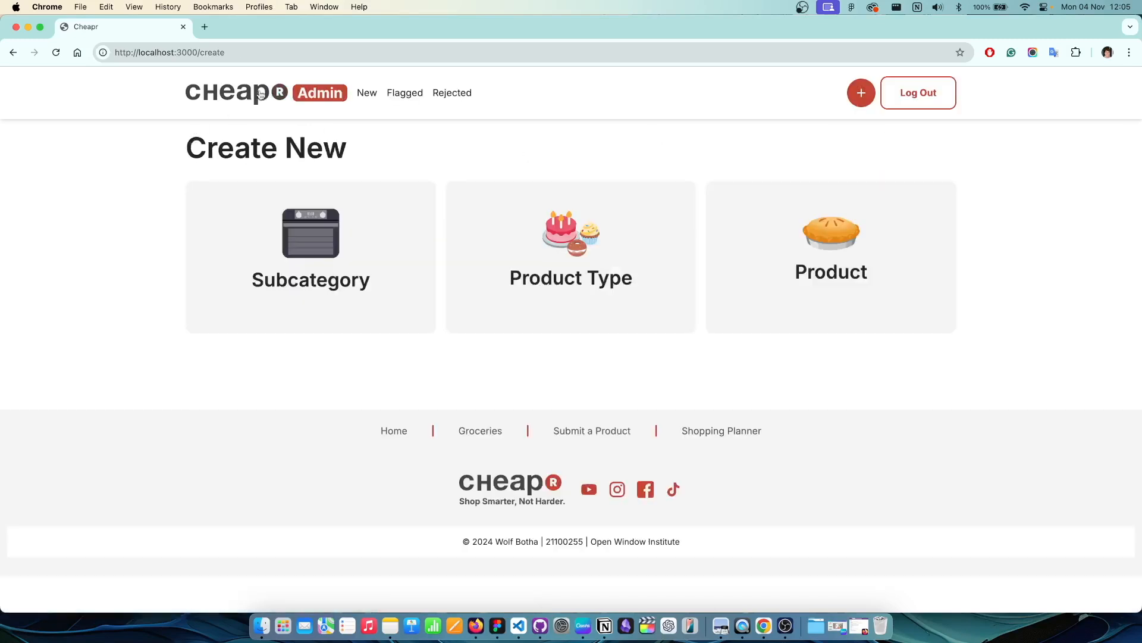
{"action": "left_click", "coordinate": [289, 89]}
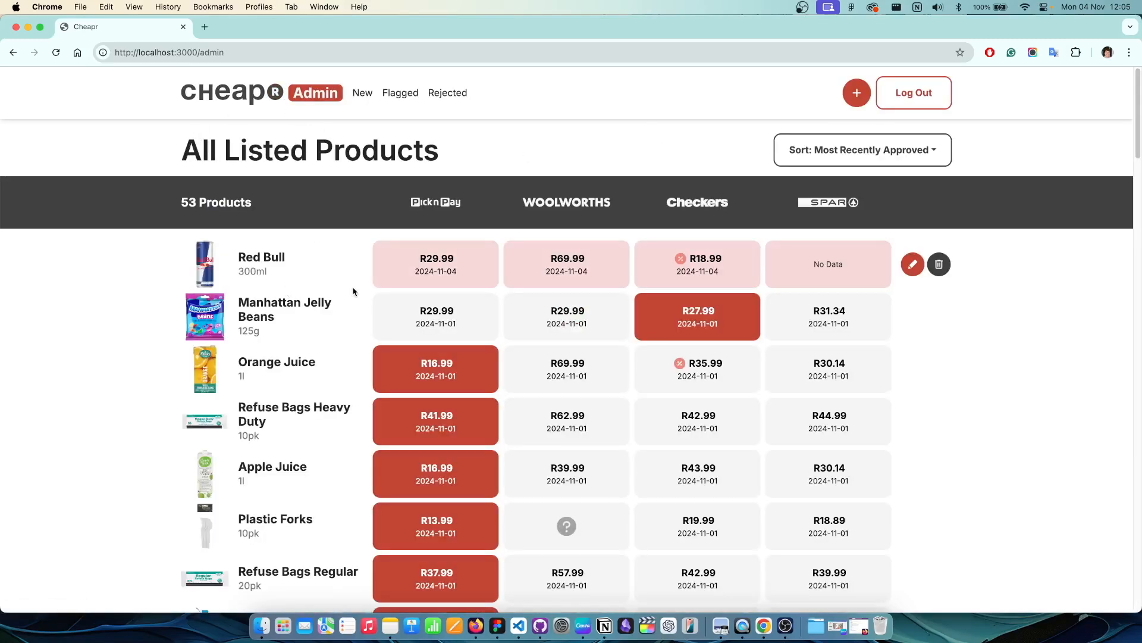
{"action": "left_click", "coordinate": [916, 90]}
Step: Sign back in to Cheapr as a regular user with the account's e-mail address and password
{"action": "left_click", "coordinate": [514, 303]}
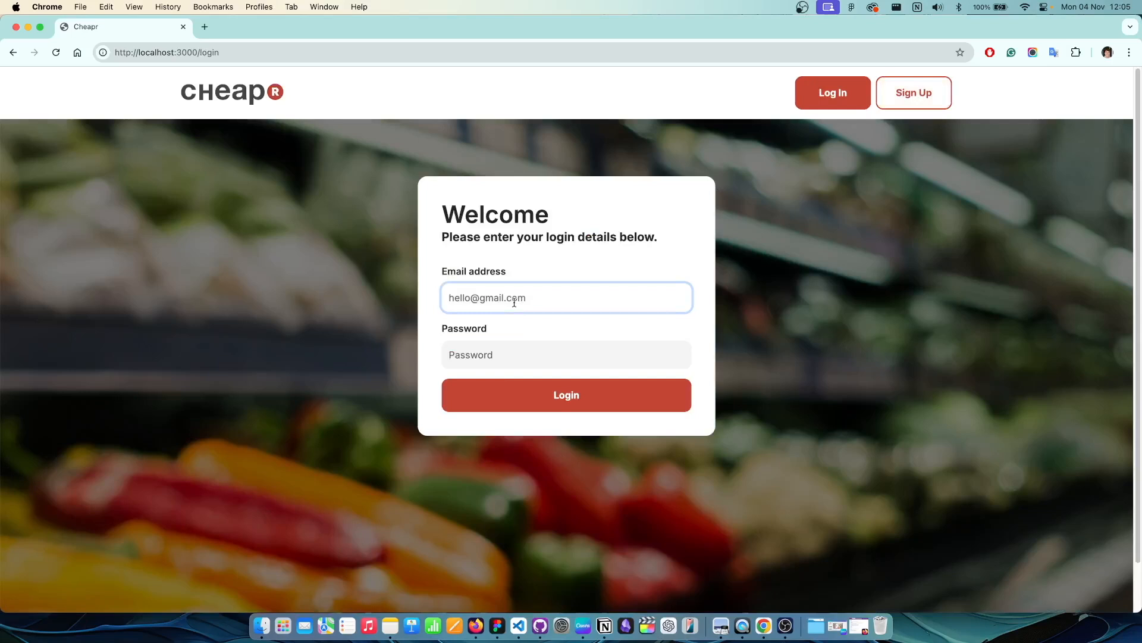
{"action": "key", "text": "Tab"}
{"action": "type", "text": "••"}
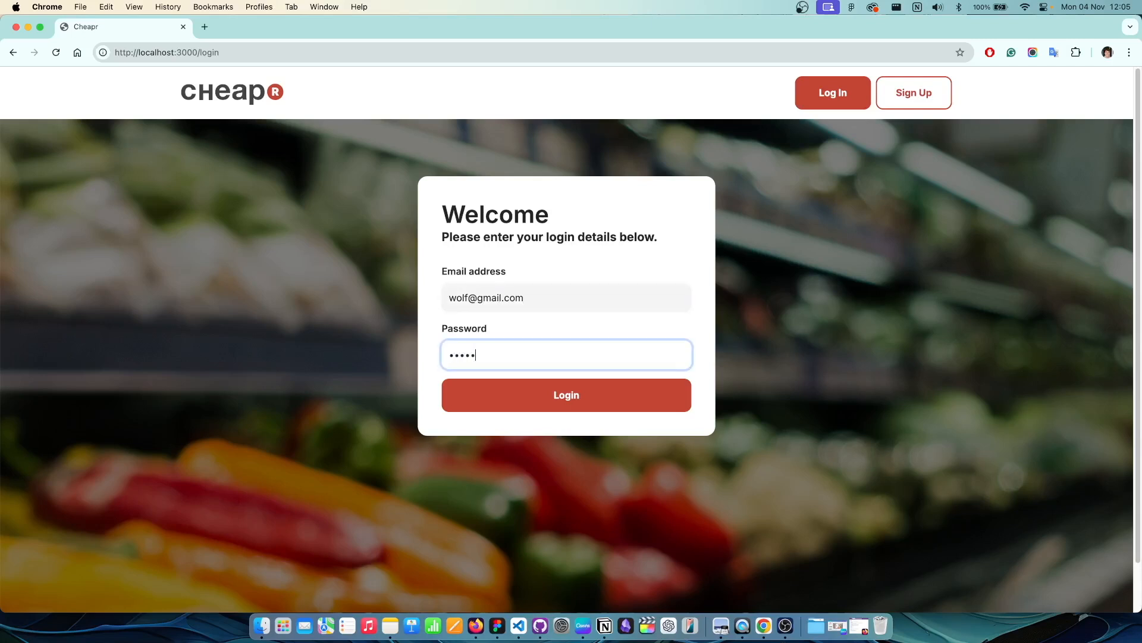
{"action": "left_click", "coordinate": [588, 388]}
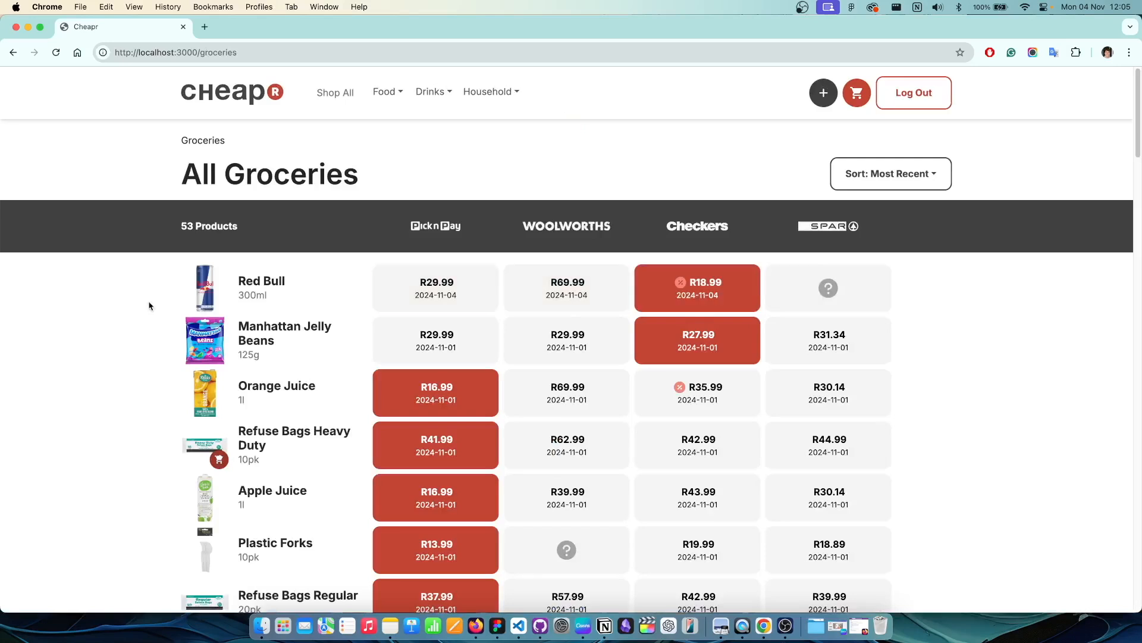
Step: Browse the All Groceries list, then open the Store Planner from the red cart button
{"action": "scroll", "coordinate": [274, 242], "scroll_direction": "down", "scroll_amount": 1}
{"action": "scroll", "coordinate": [374, 255], "scroll_direction": "down", "scroll_amount": 3}
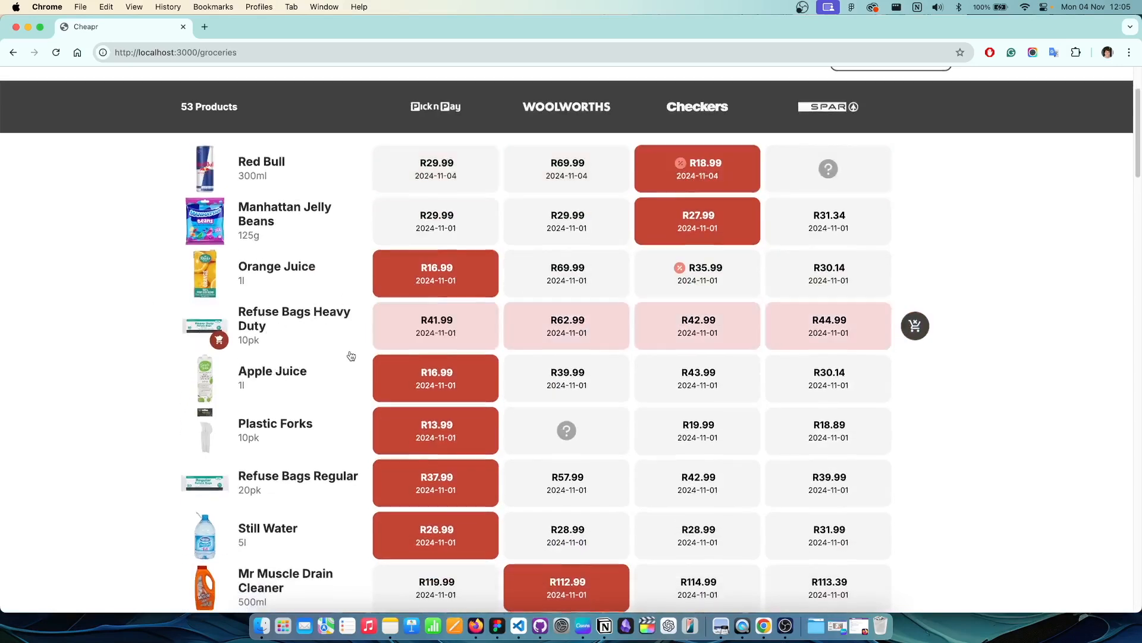
{"action": "scroll", "coordinate": [349, 355], "scroll_direction": "down", "scroll_amount": 2}
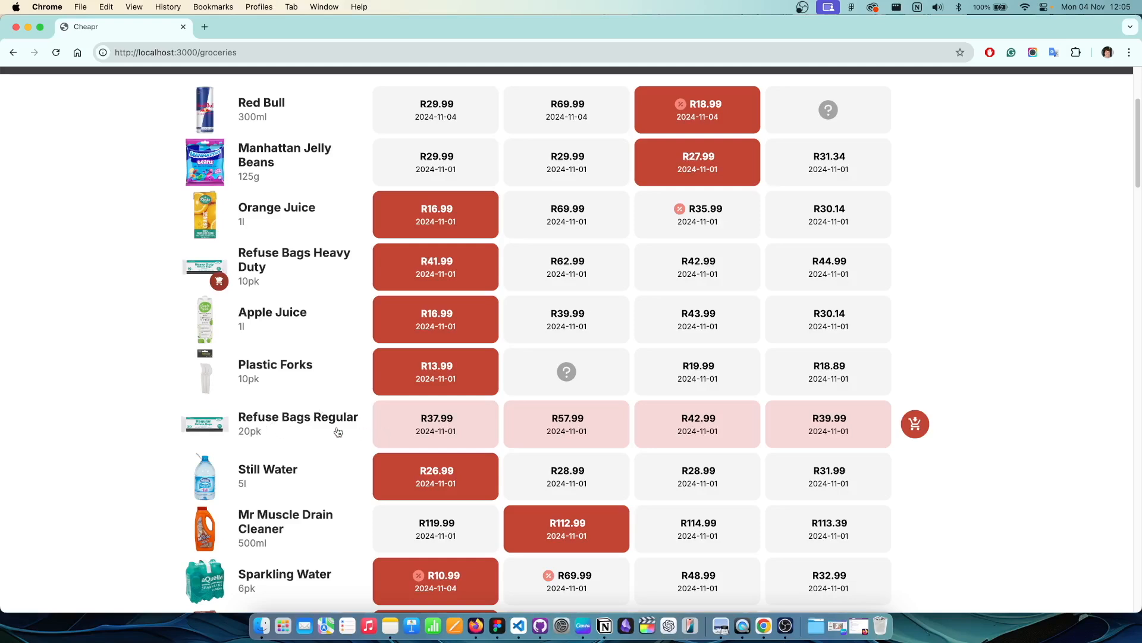
{"action": "scroll", "coordinate": [342, 430], "scroll_direction": "up", "scroll_amount": 5}
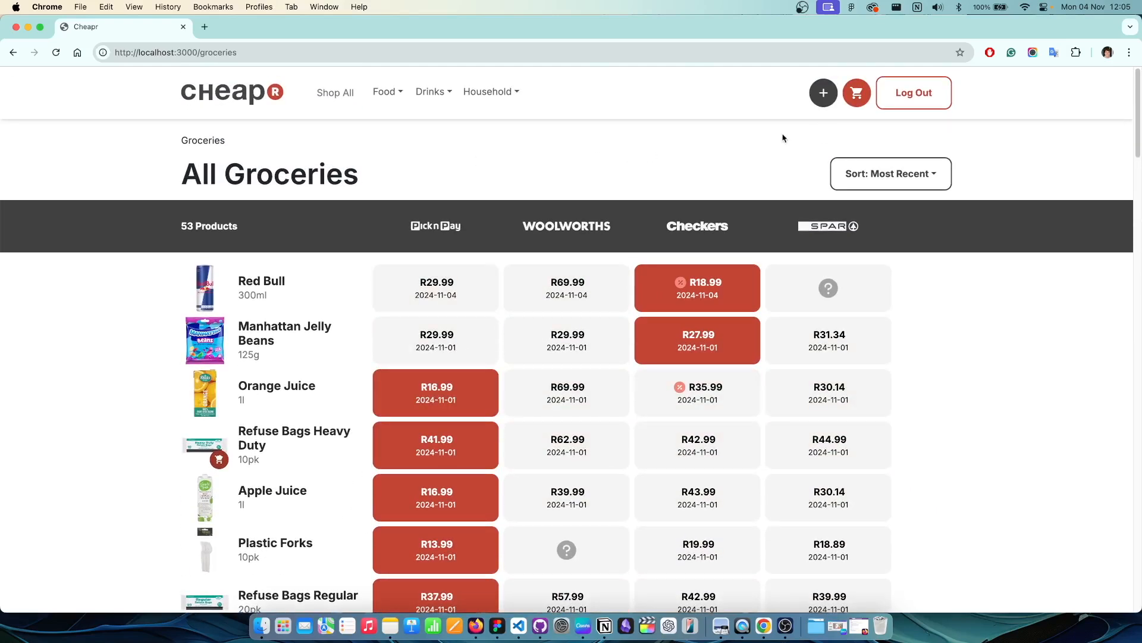
{"action": "left_click", "coordinate": [857, 93]}
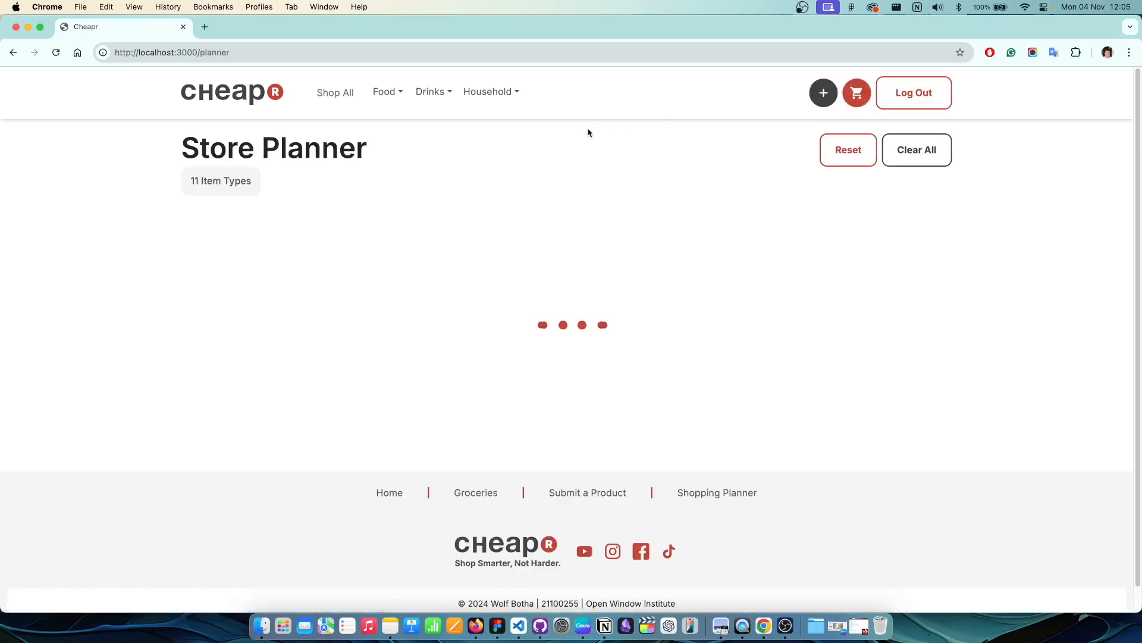